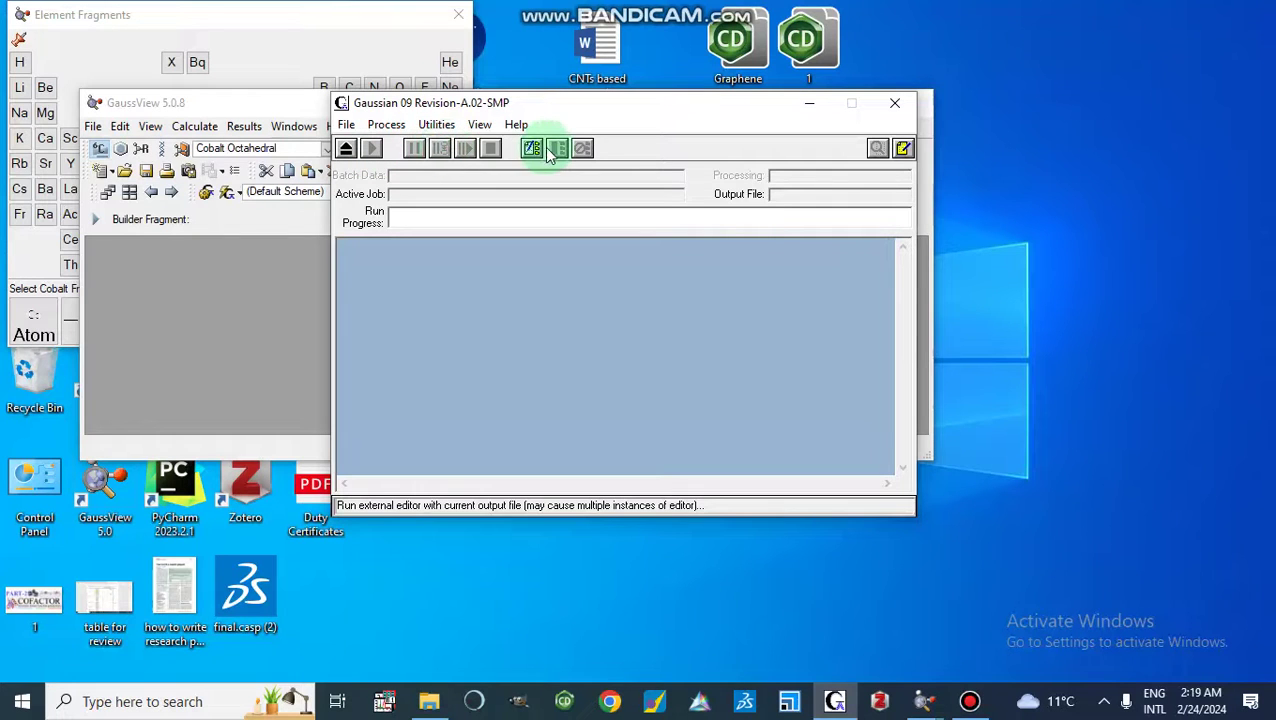
# Minimize the Gaussian 09 window and create a new molecule group in GaussView.
pyautogui.click(811, 108)
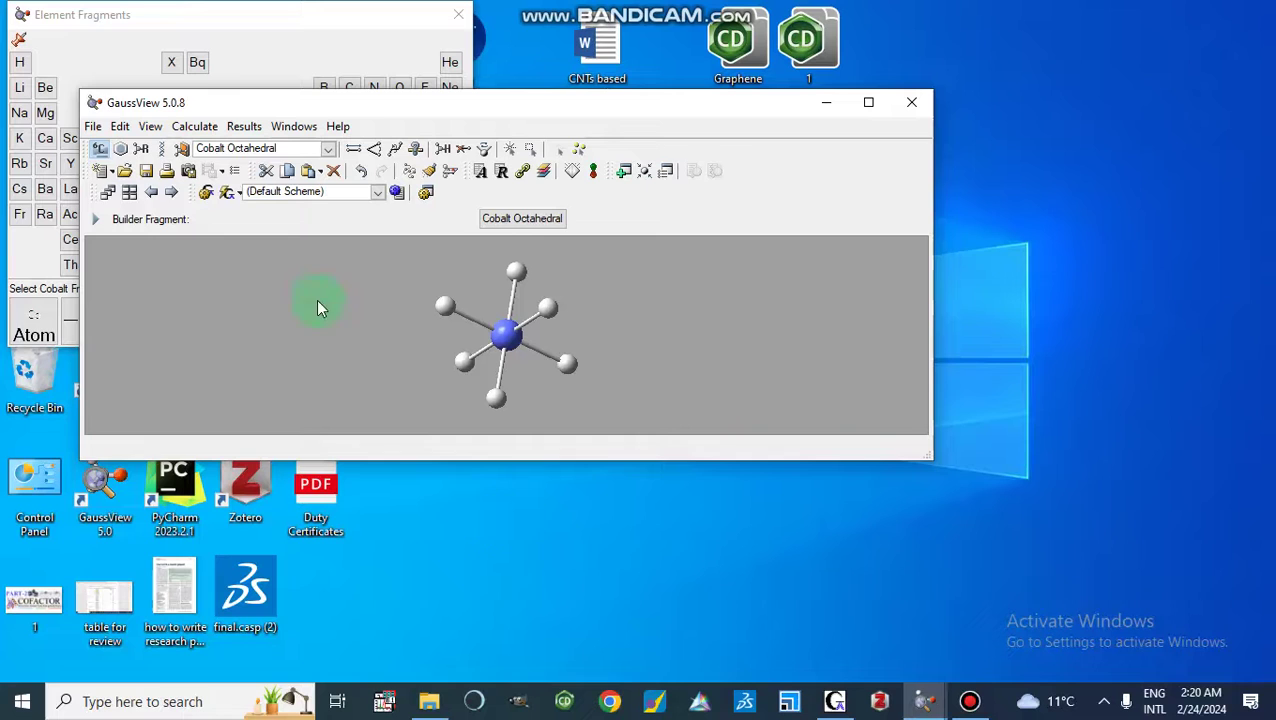
pyautogui.click(94, 129)
pyautogui.moveTo(118, 152)
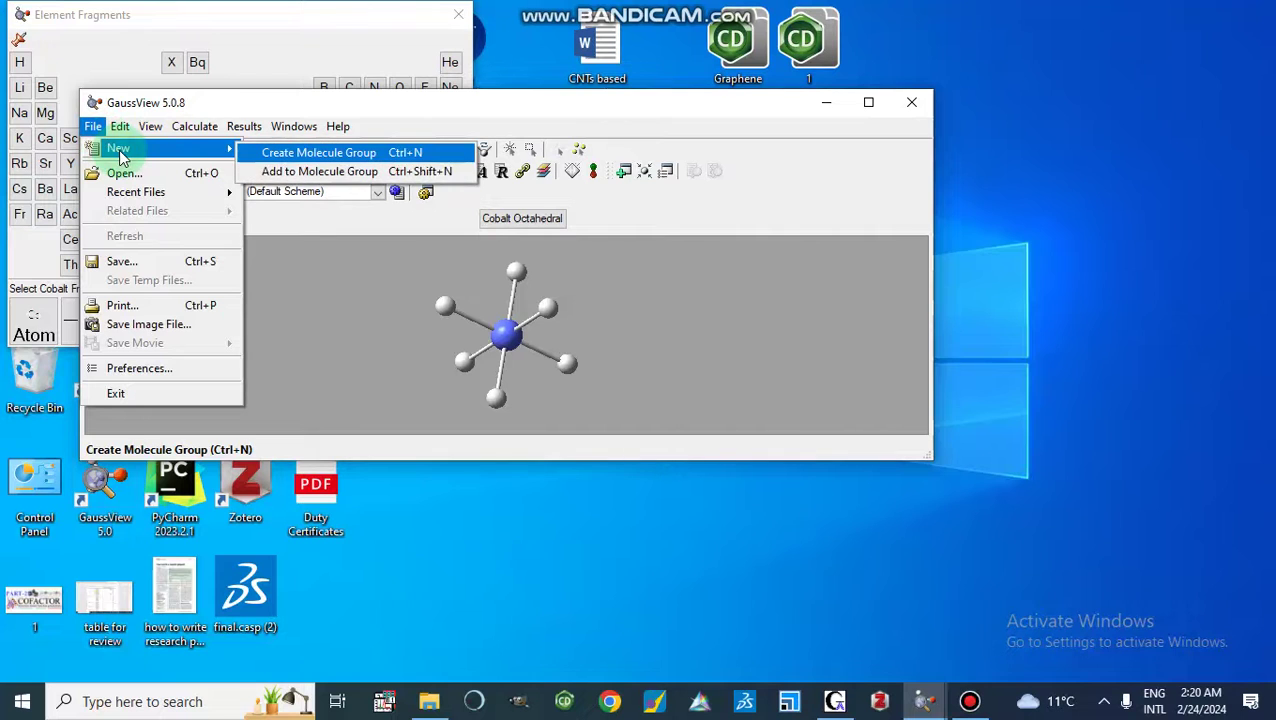
pyautogui.click(300, 153)
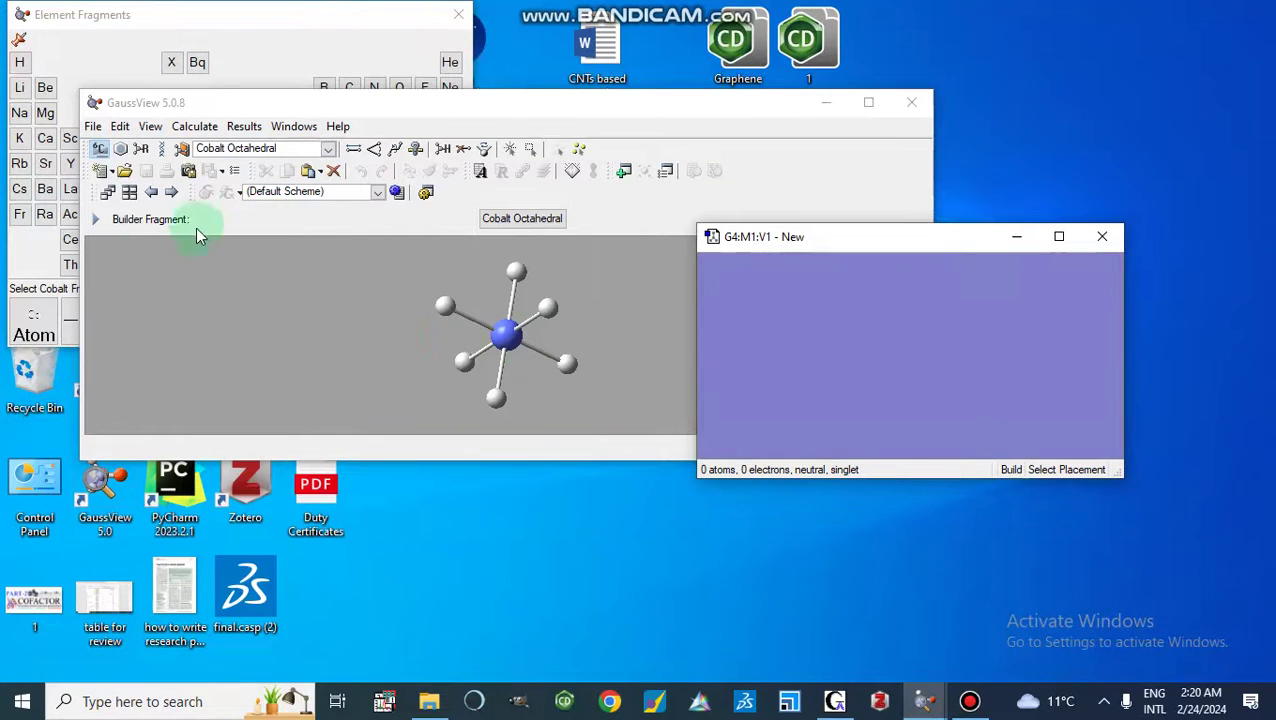
pyautogui.click(93, 127)
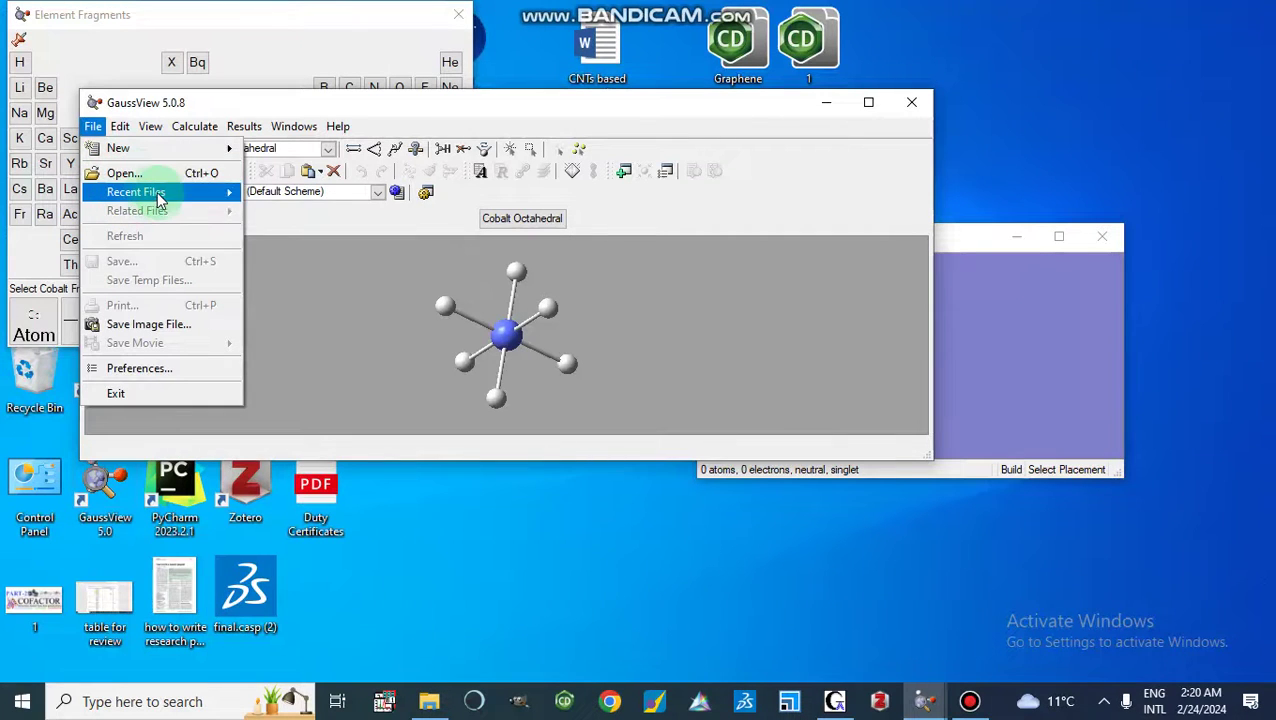
pyautogui.moveTo(163, 200)
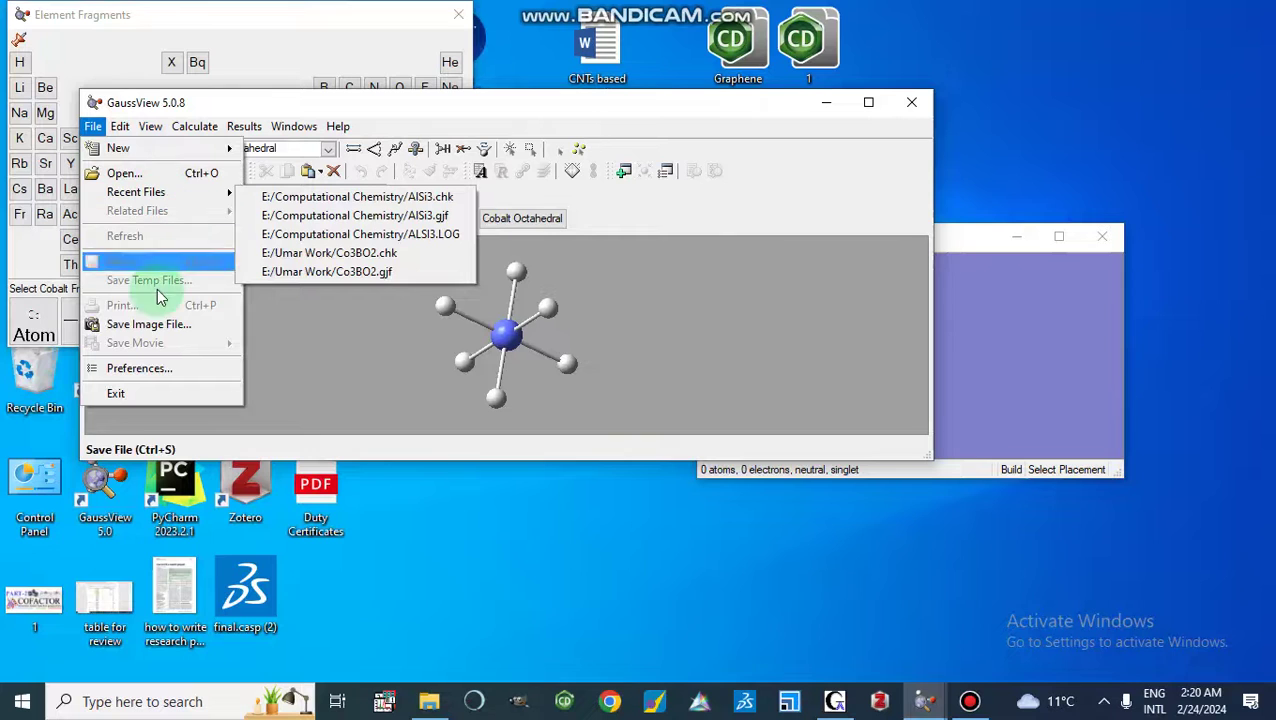
pyautogui.moveTo(122, 127)
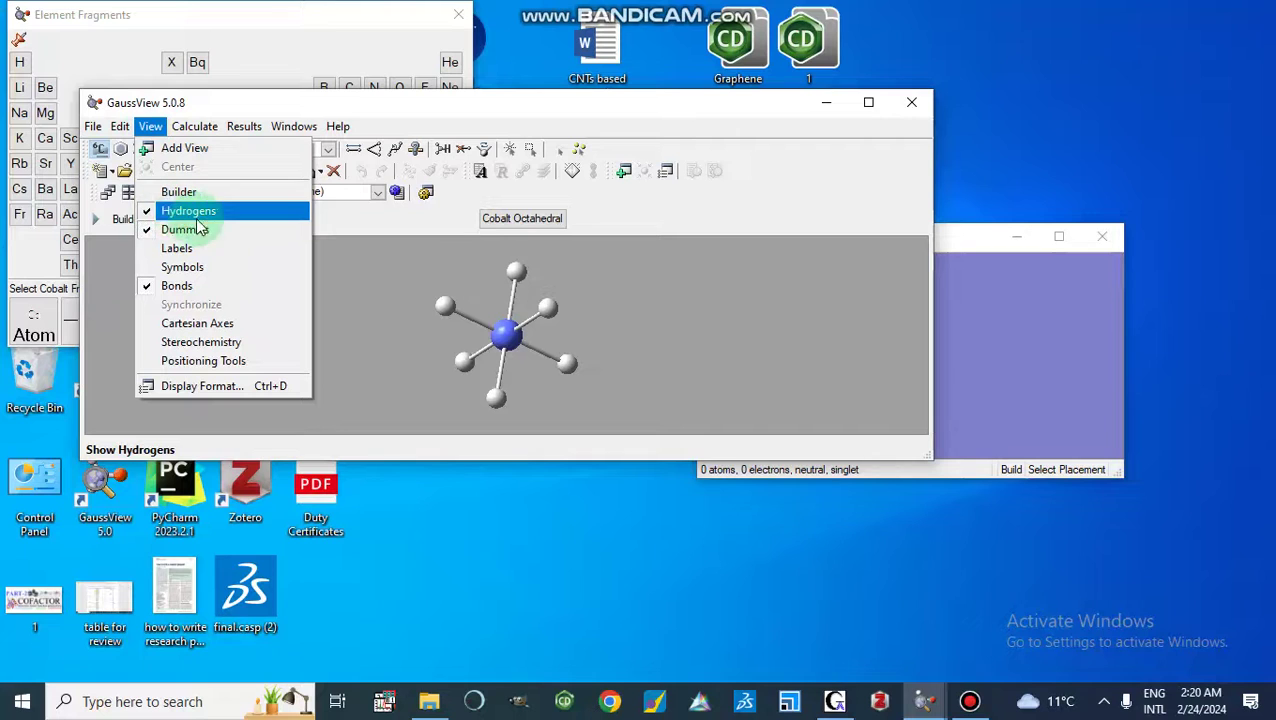
# Turn on the display of atom symbols and show the Builder palette, placing it clear of the fragment preview.
pyautogui.click(190, 270)
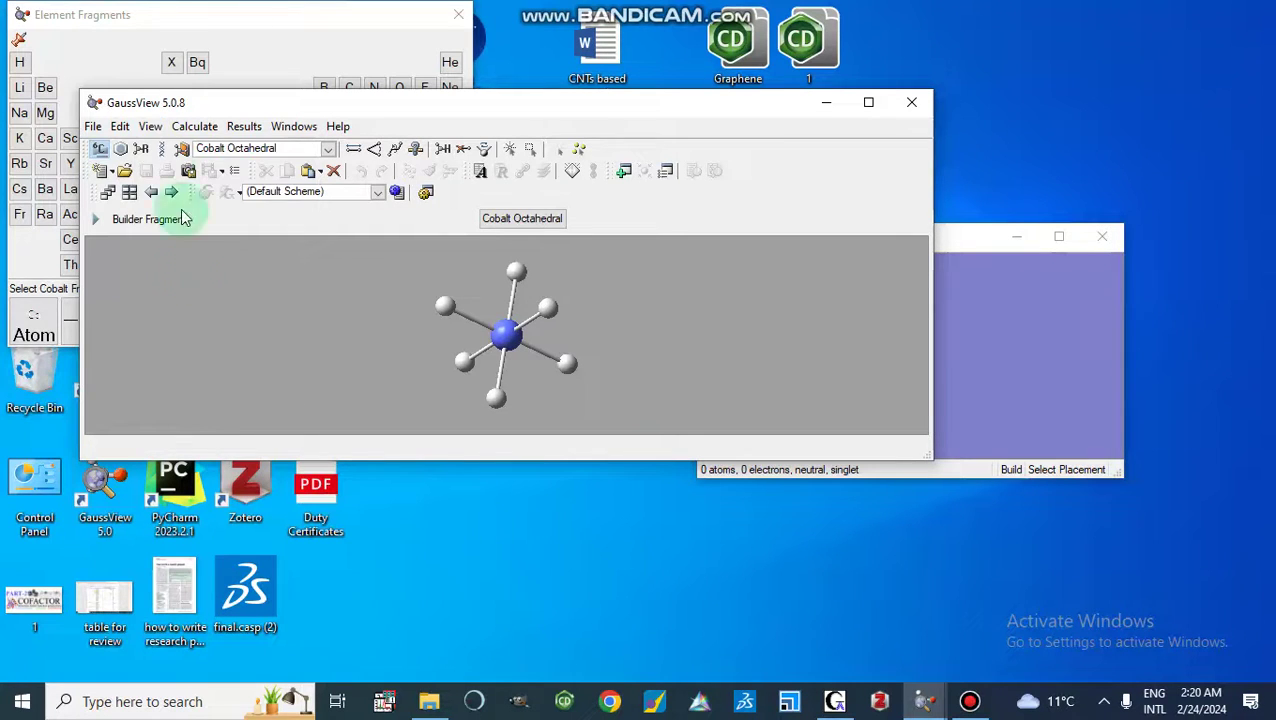
pyautogui.click(150, 127)
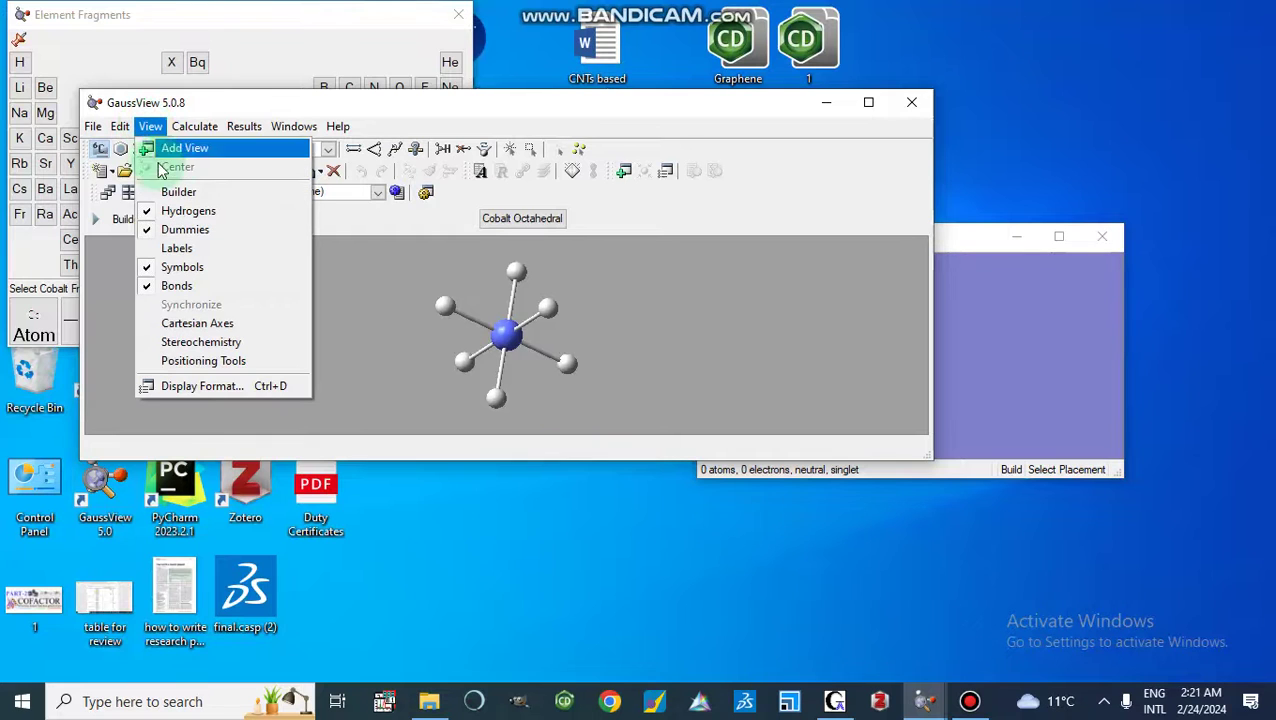
pyautogui.click(171, 192)
pyautogui.click(82, 104)
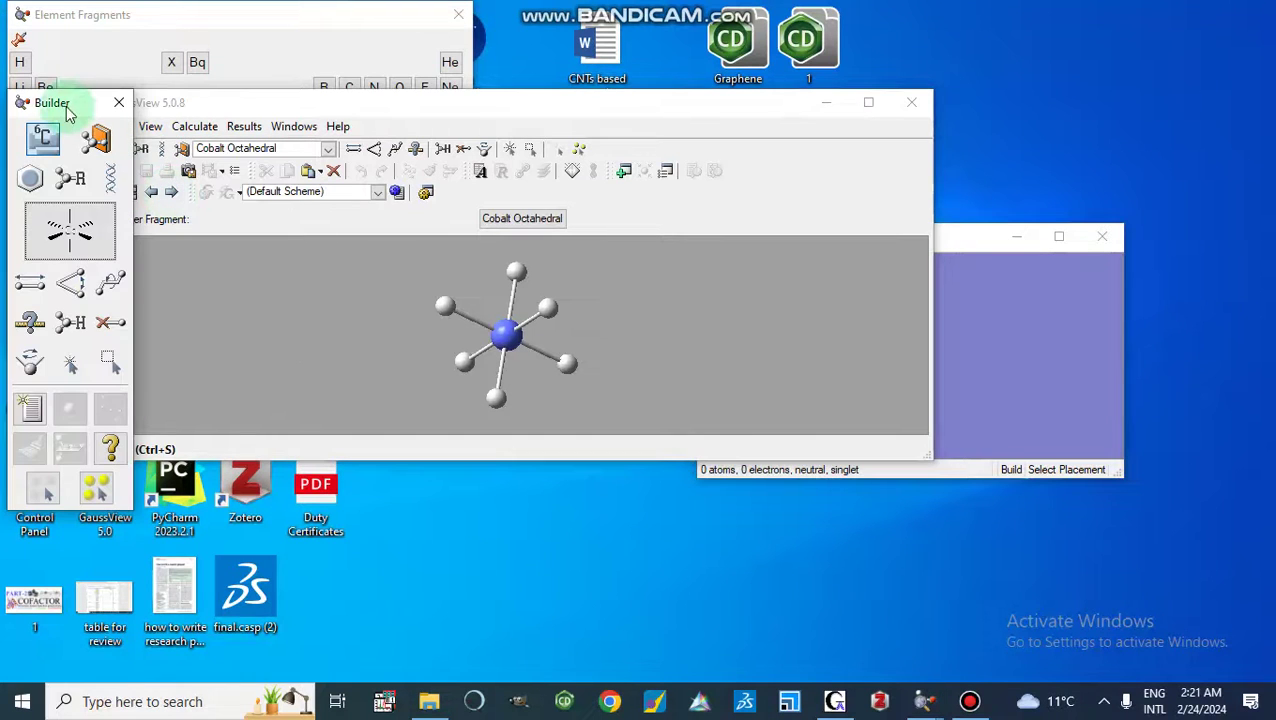
pyautogui.moveTo(84, 109); pyautogui.dragTo(1065, 114)
pyautogui.click(562, 135)
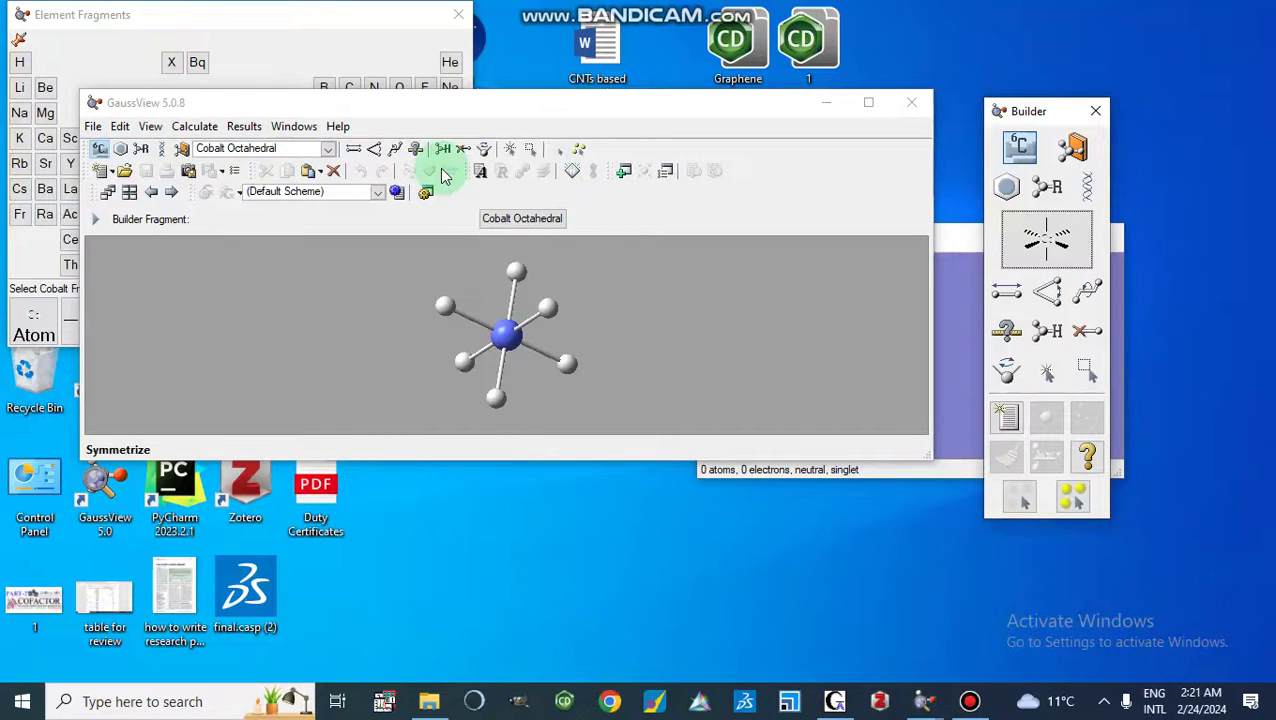
# Turn on the display of atom labels.
pyautogui.click(150, 127)
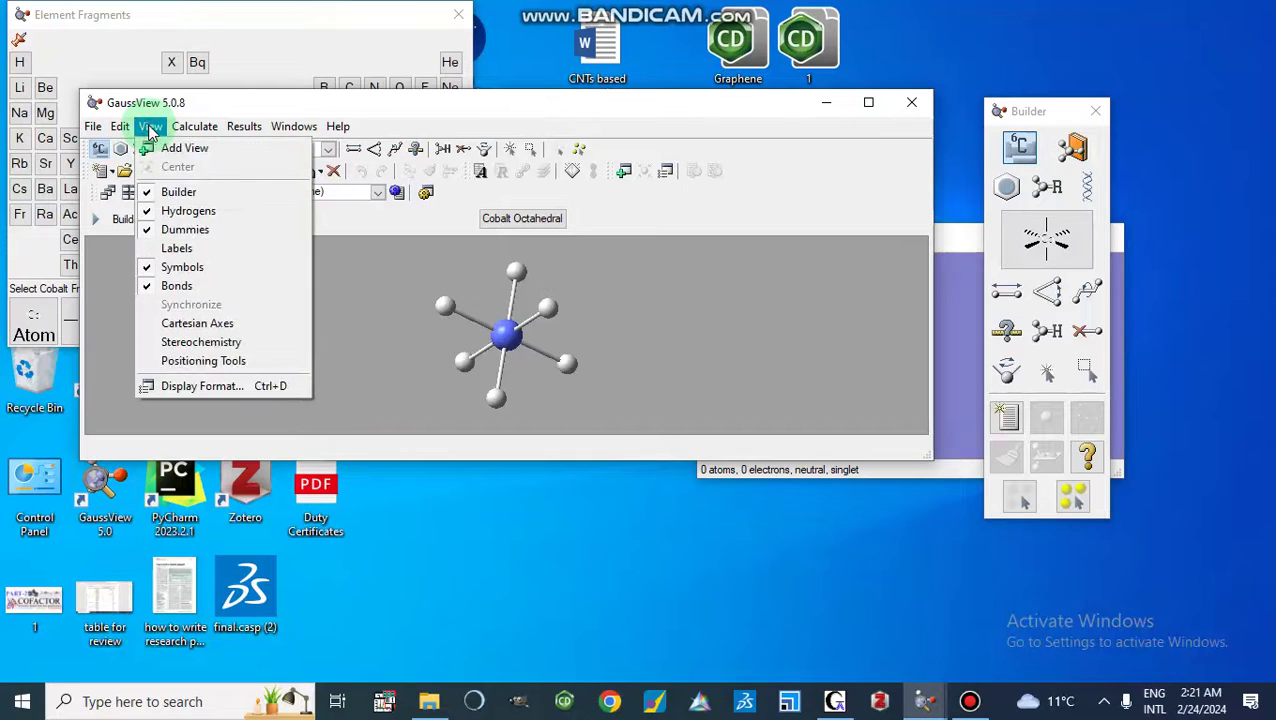
pyautogui.click(197, 252)
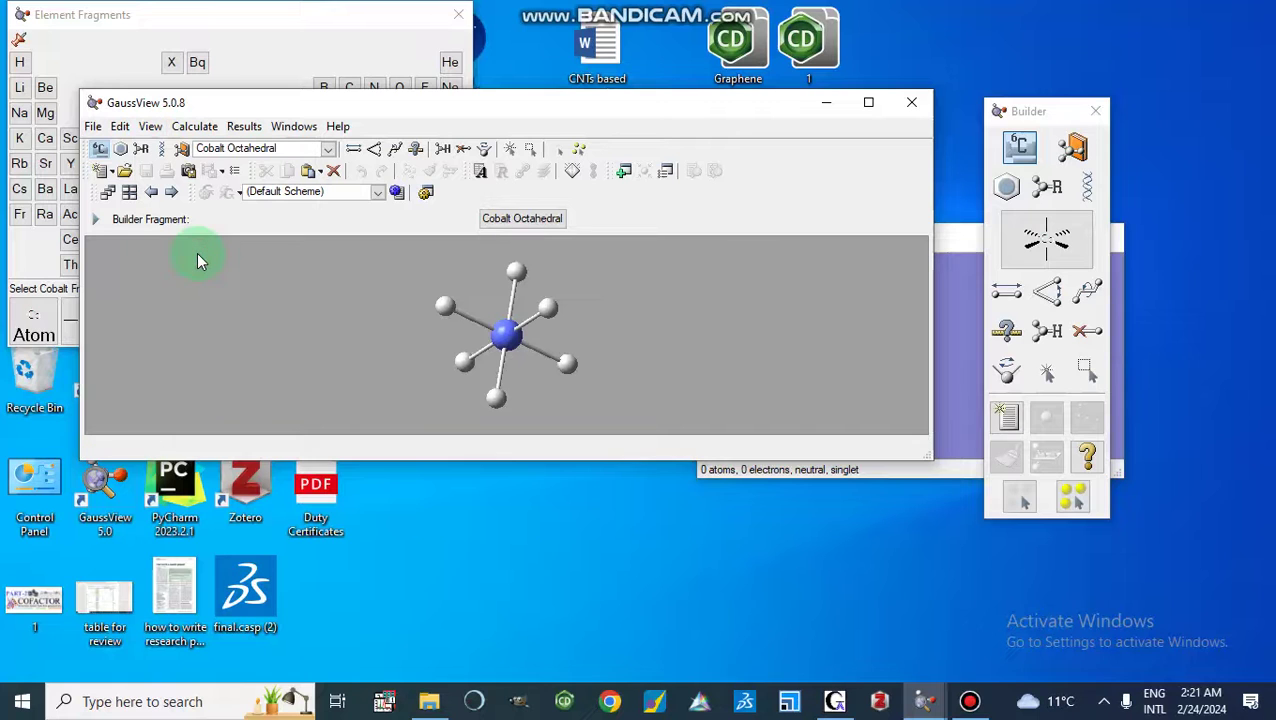
pyautogui.click(158, 134)
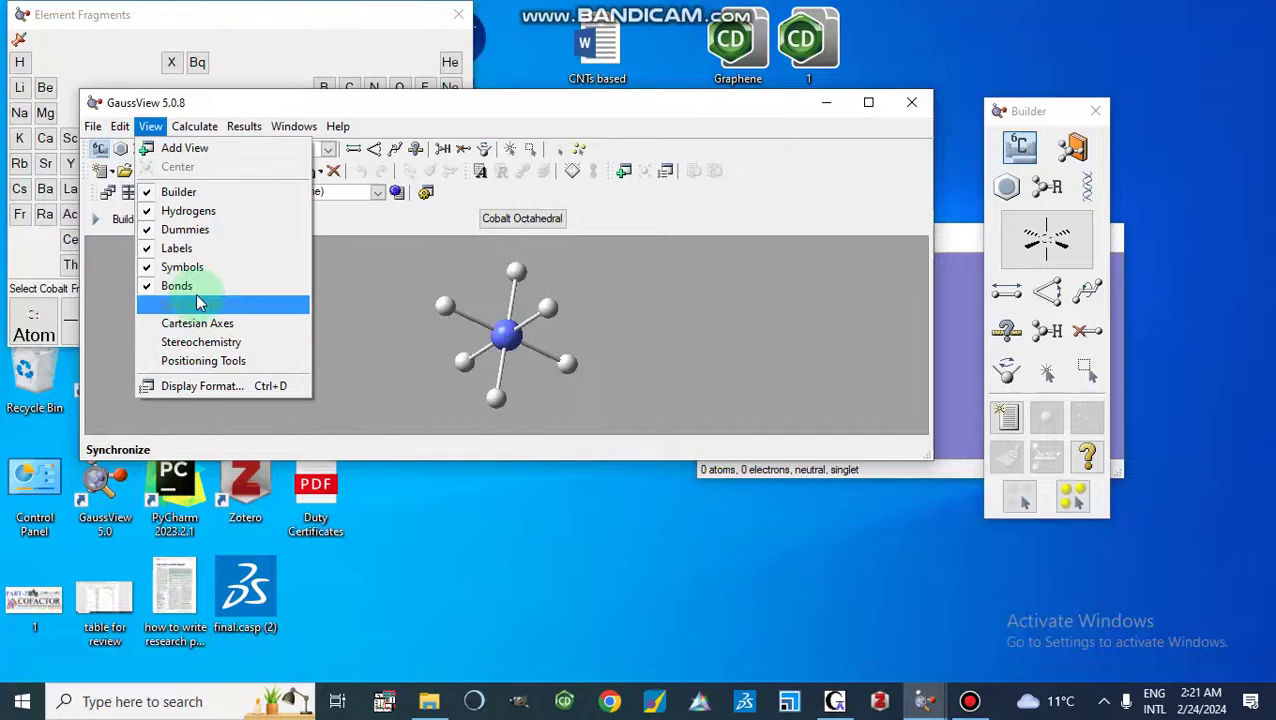
pyautogui.moveTo(192, 136)
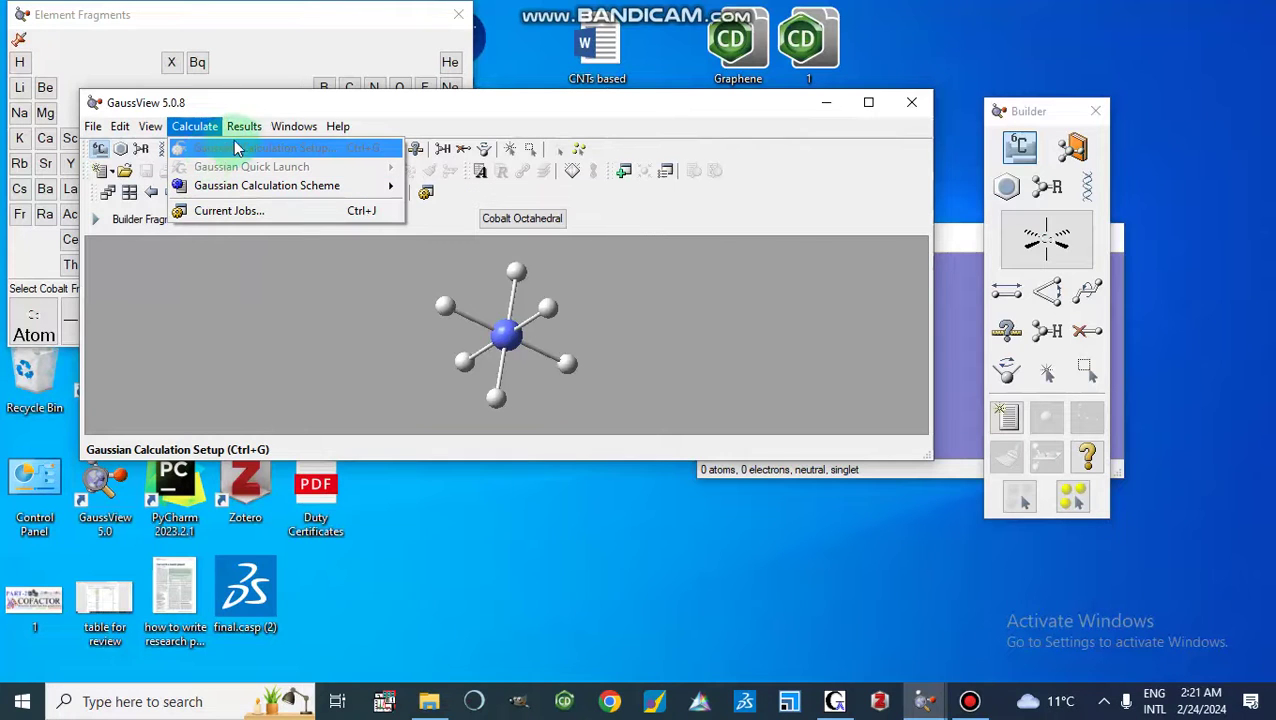
pyautogui.moveTo(305, 131)
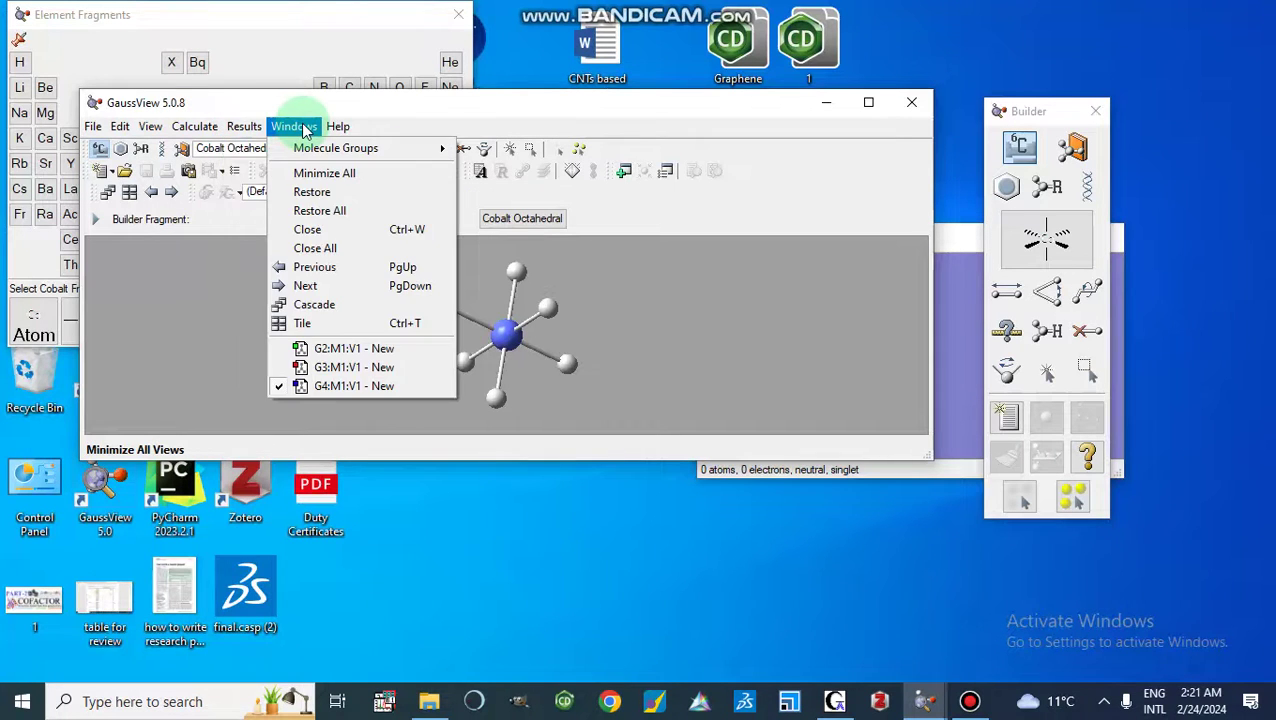
pyautogui.moveTo(266, 131)
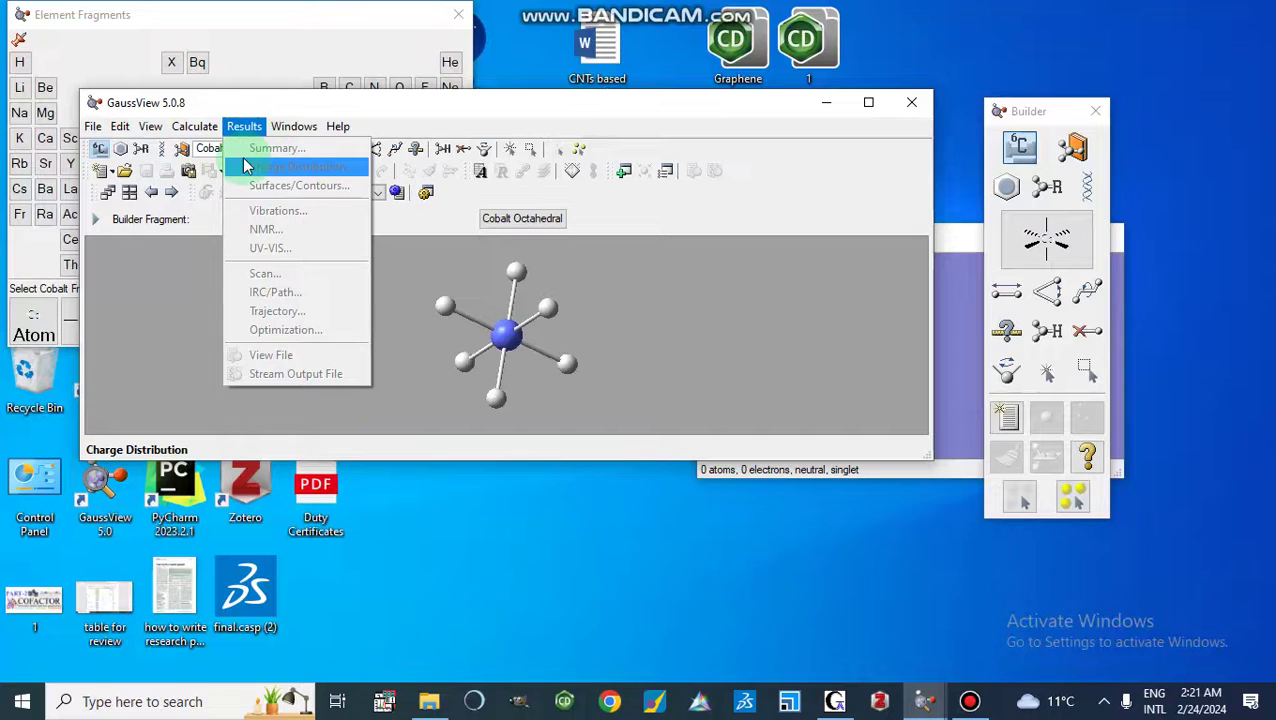
pyautogui.click(202, 367)
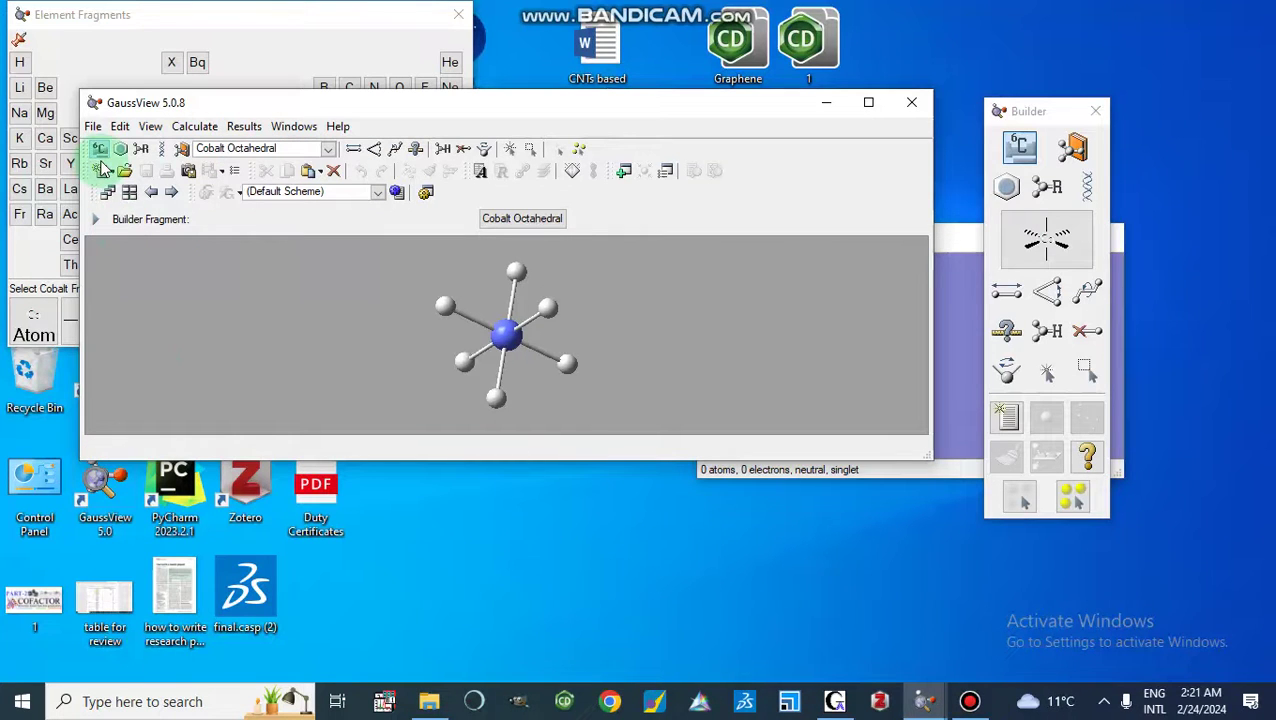
# Choose the Cobalt Tetrahedral element fragment and rotate its preview to show its geometry.
pyautogui.click(100, 148)
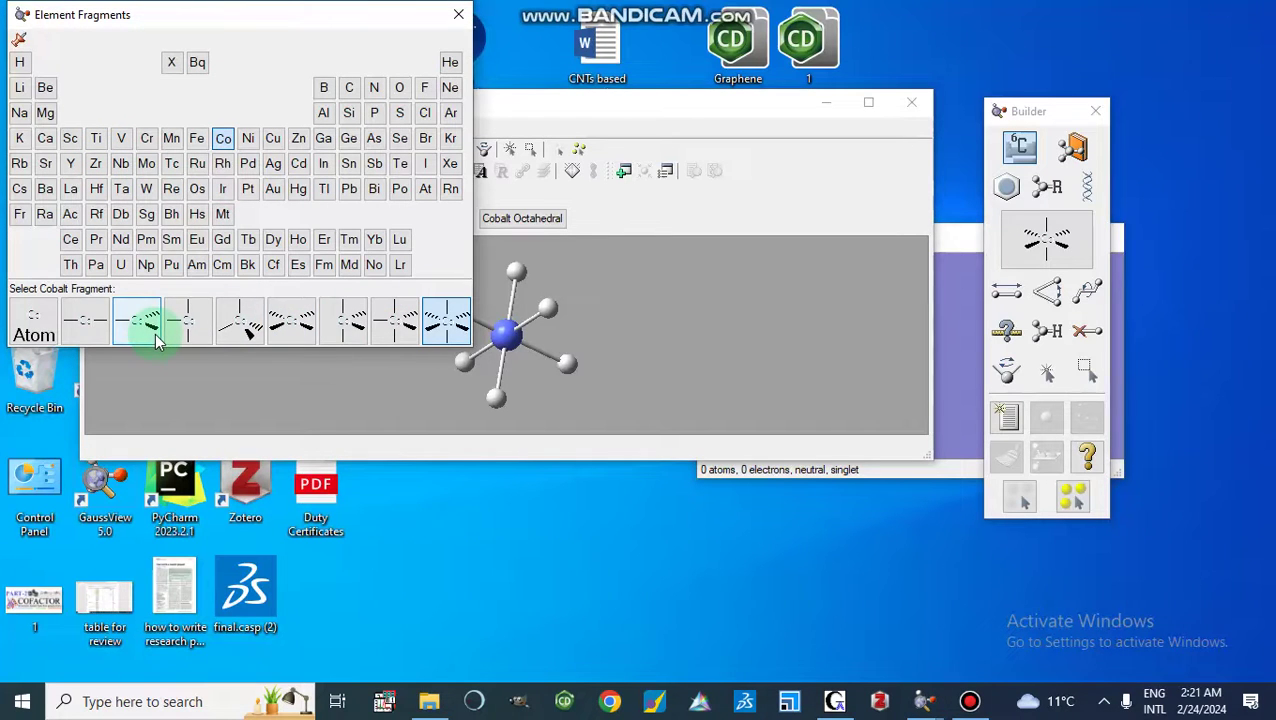
pyautogui.click(245, 324)
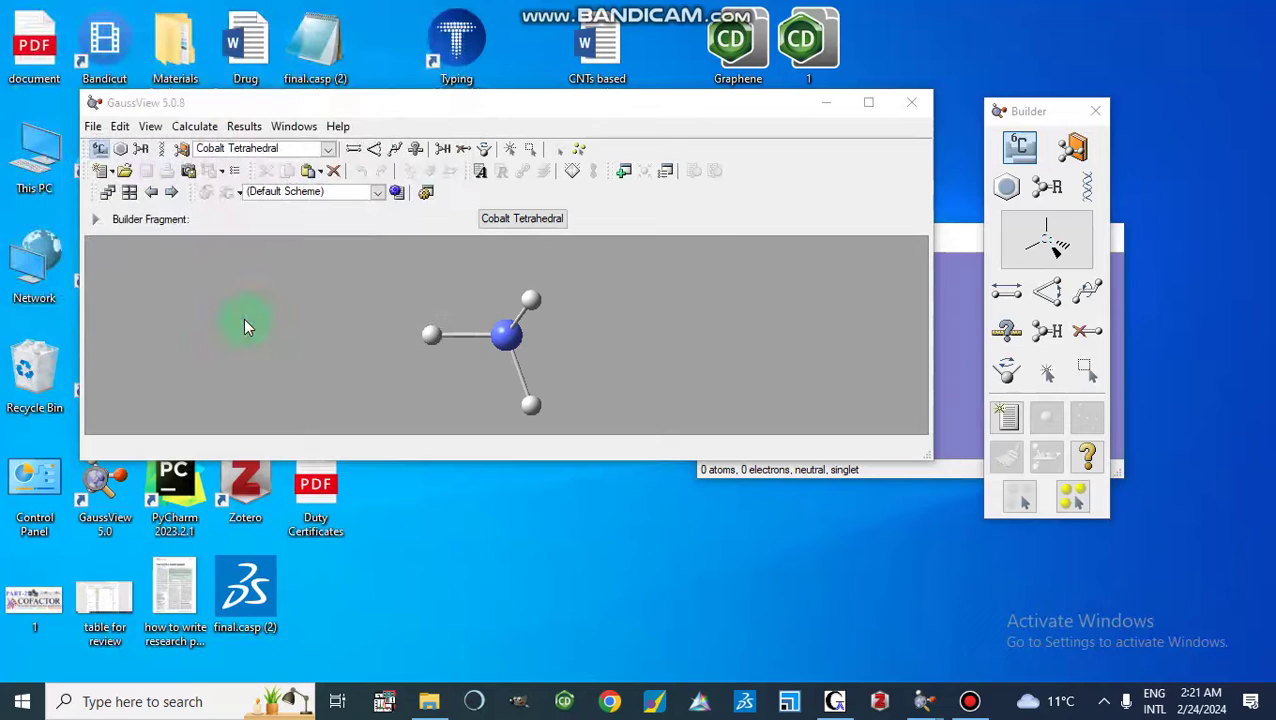
pyautogui.moveTo(449, 310); pyautogui.dragTo(500, 387)
pyautogui.click(309, 250)
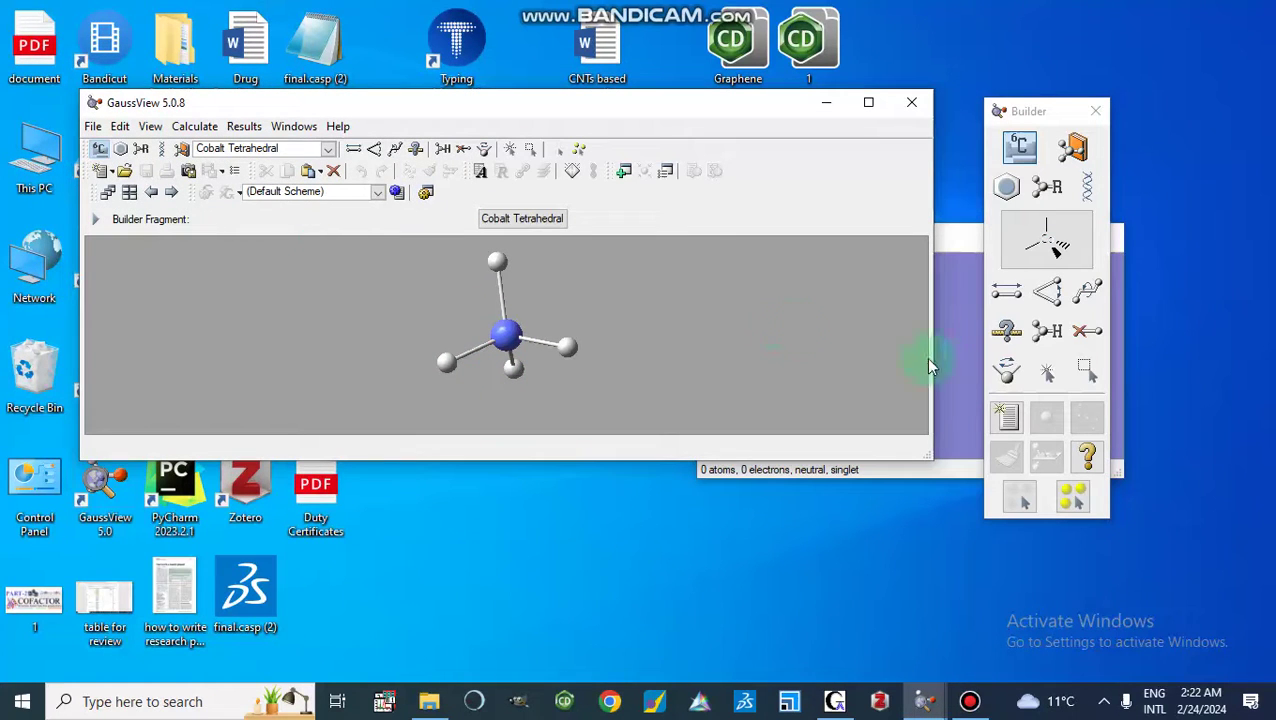
# Place the Cobalt Tetrahedral fragment in the empty molecule window and center the molecule in its view.
pyautogui.moveTo(1074, 118); pyautogui.dragTo(1240, 147)
pyautogui.moveTo(983, 242); pyautogui.dragTo(985, 203)
pyautogui.click(835, 363)
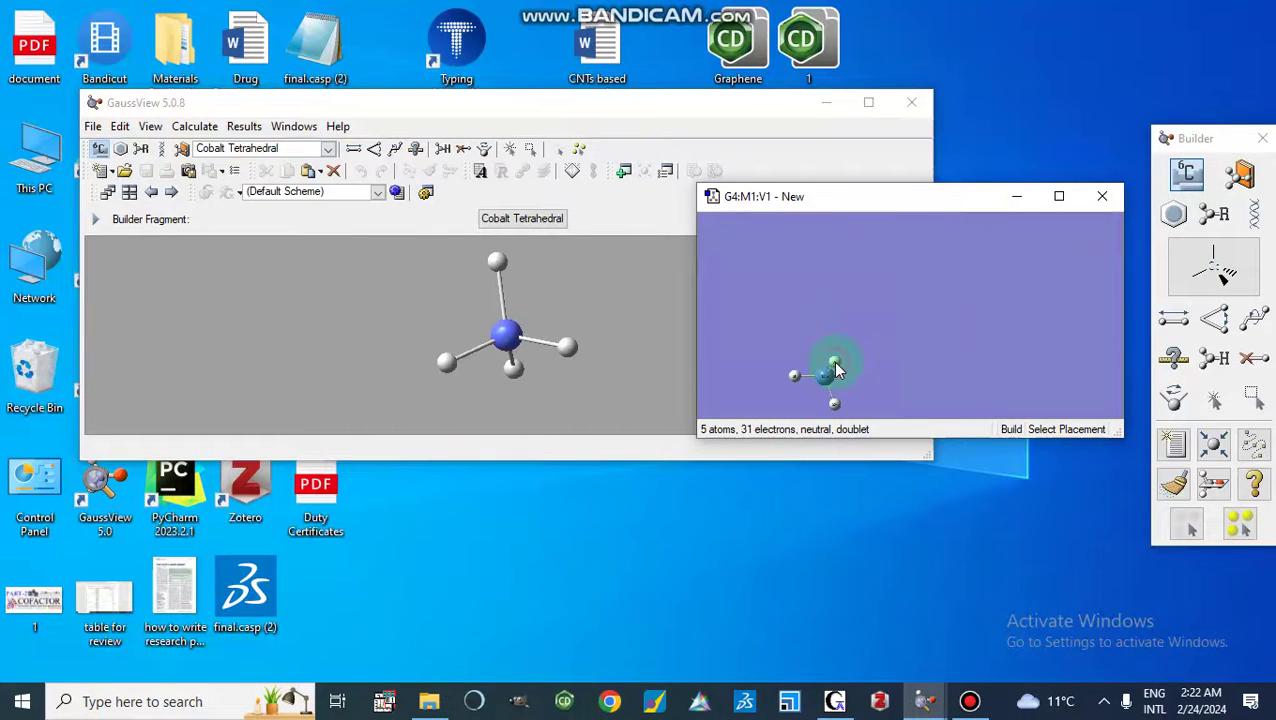
pyautogui.moveTo(824, 380); pyautogui.dragTo(880, 342)
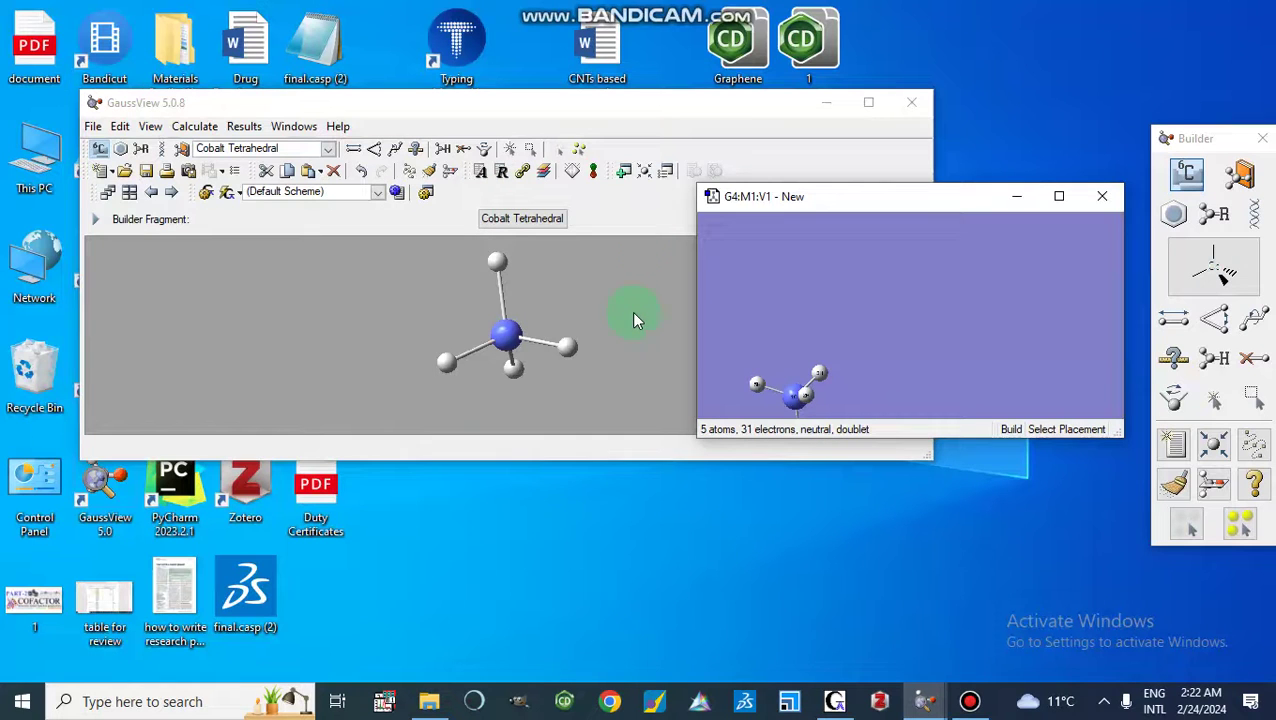
pyautogui.click(641, 171)
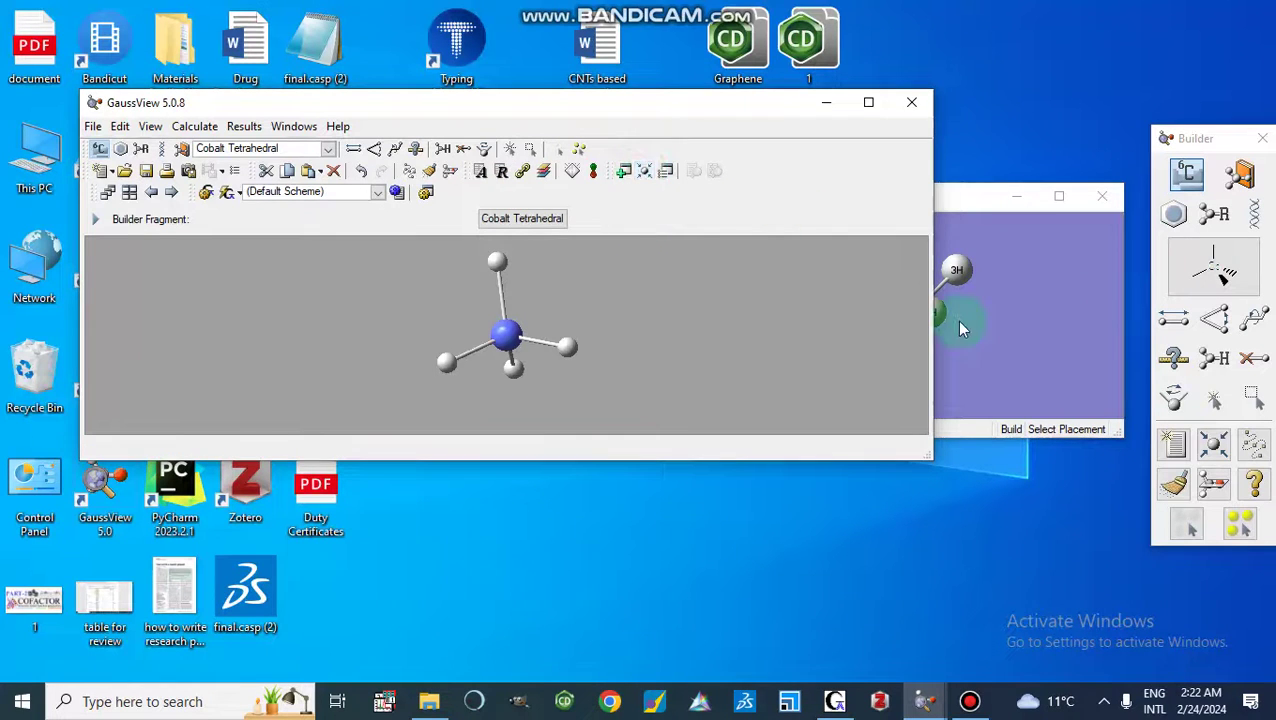
# Add a second Cobalt Tetrahedral fragment beside the first one and undo that addition.
pyautogui.click(1024, 326)
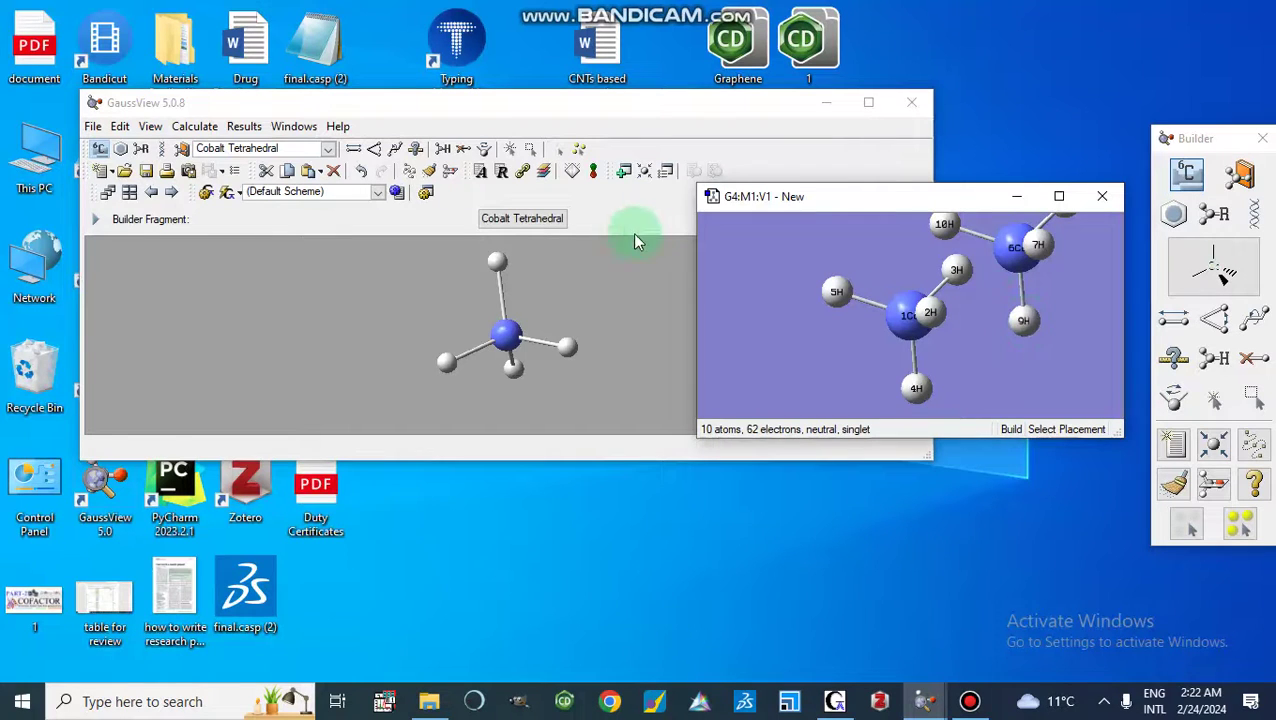
pyautogui.click(116, 130)
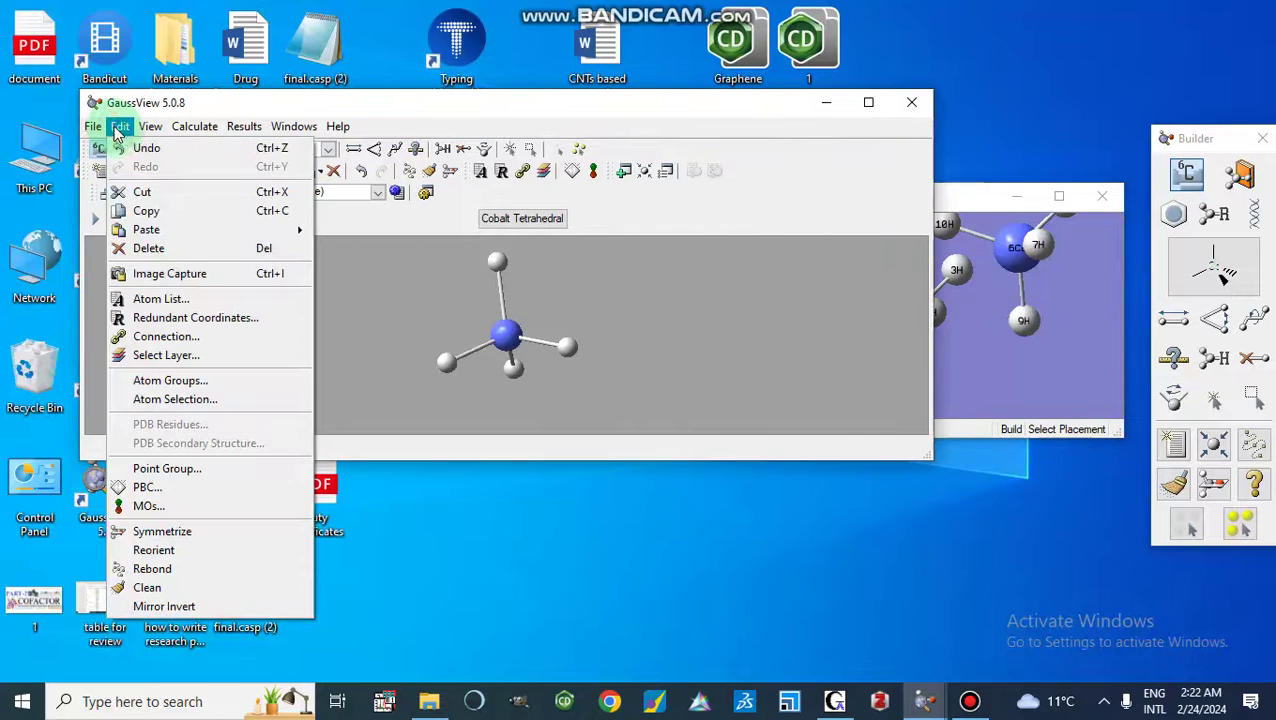
pyautogui.click(143, 149)
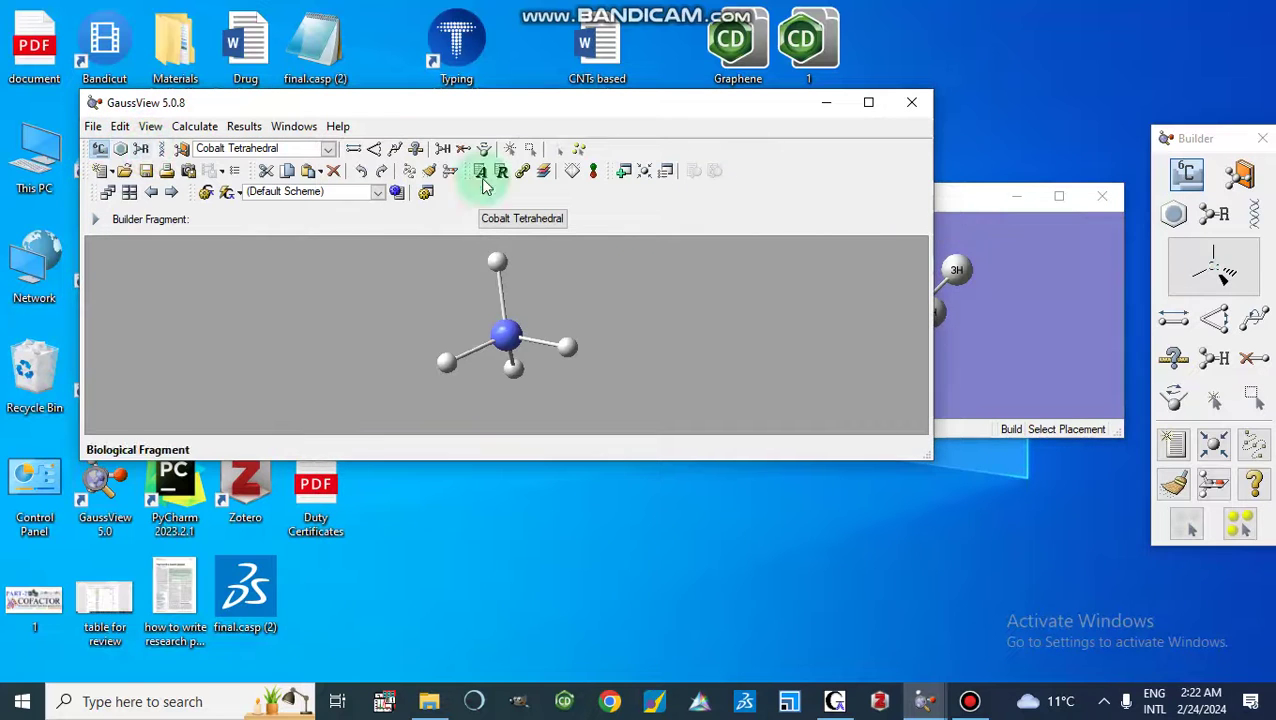
pyautogui.click(968, 203)
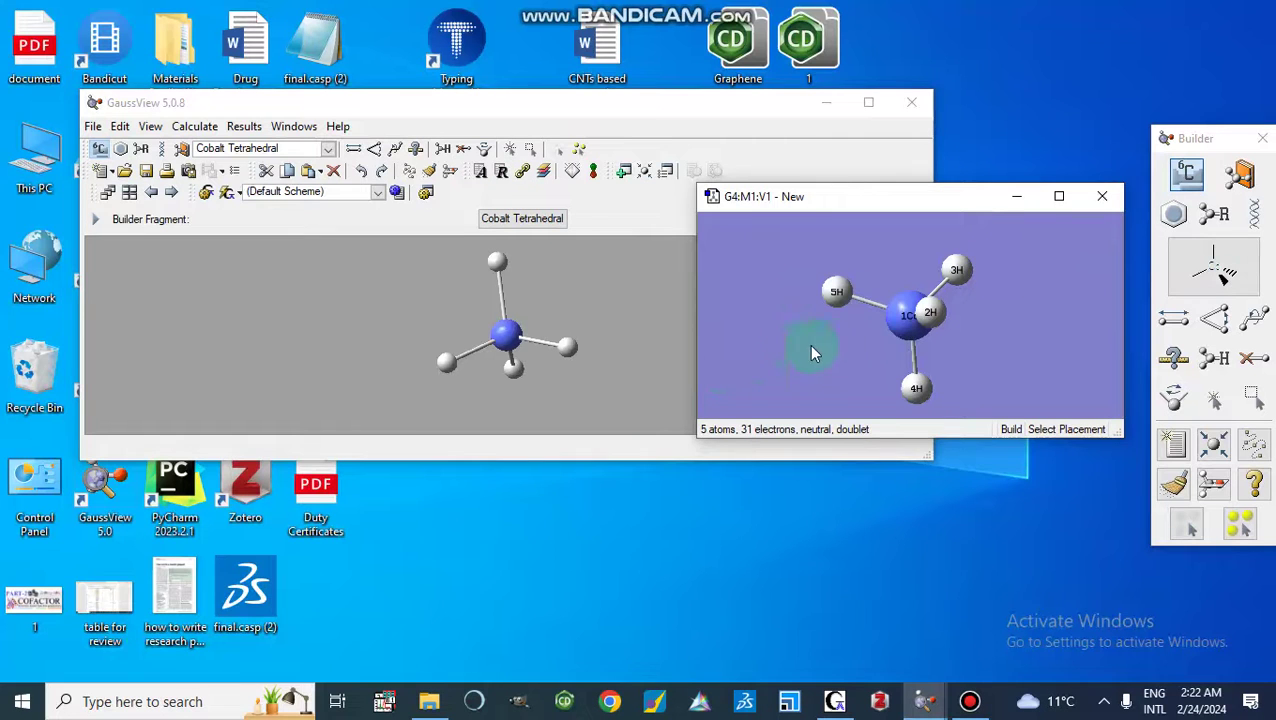
pyautogui.click(607, 342)
pyautogui.click(415, 305)
pyautogui.moveTo(470, 317); pyautogui.dragTo(476, 320)
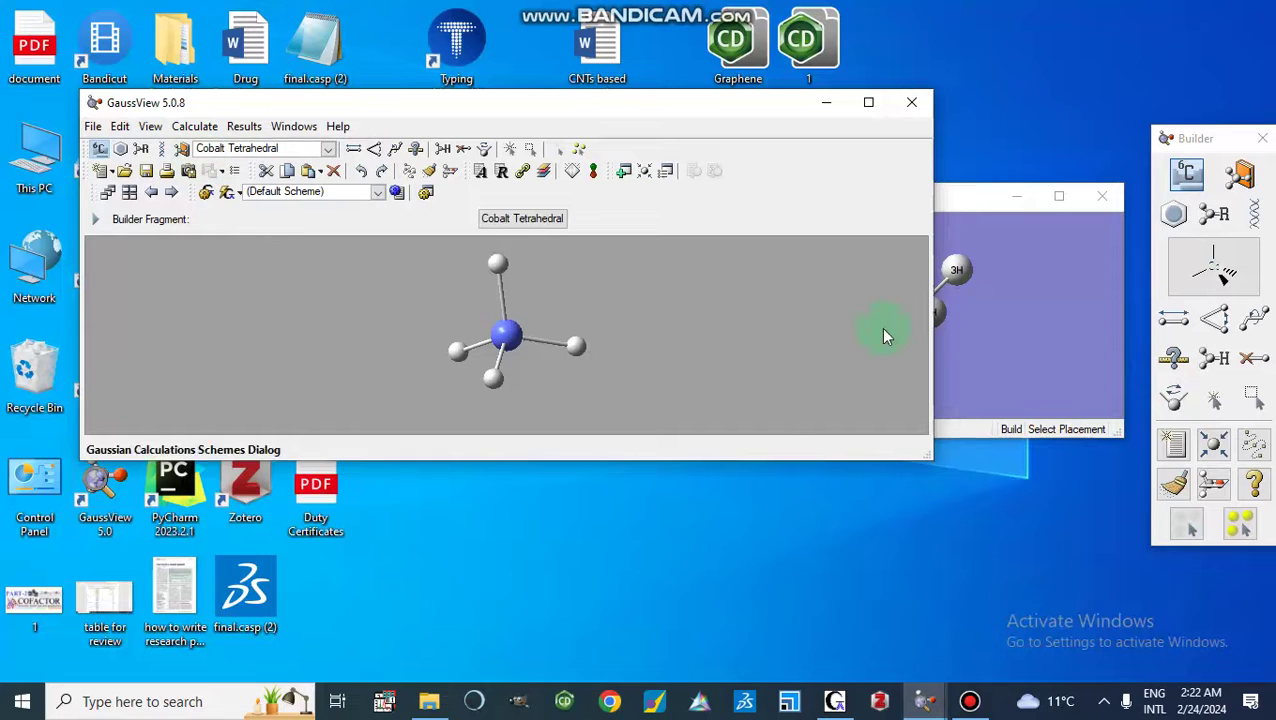
pyautogui.click(981, 203)
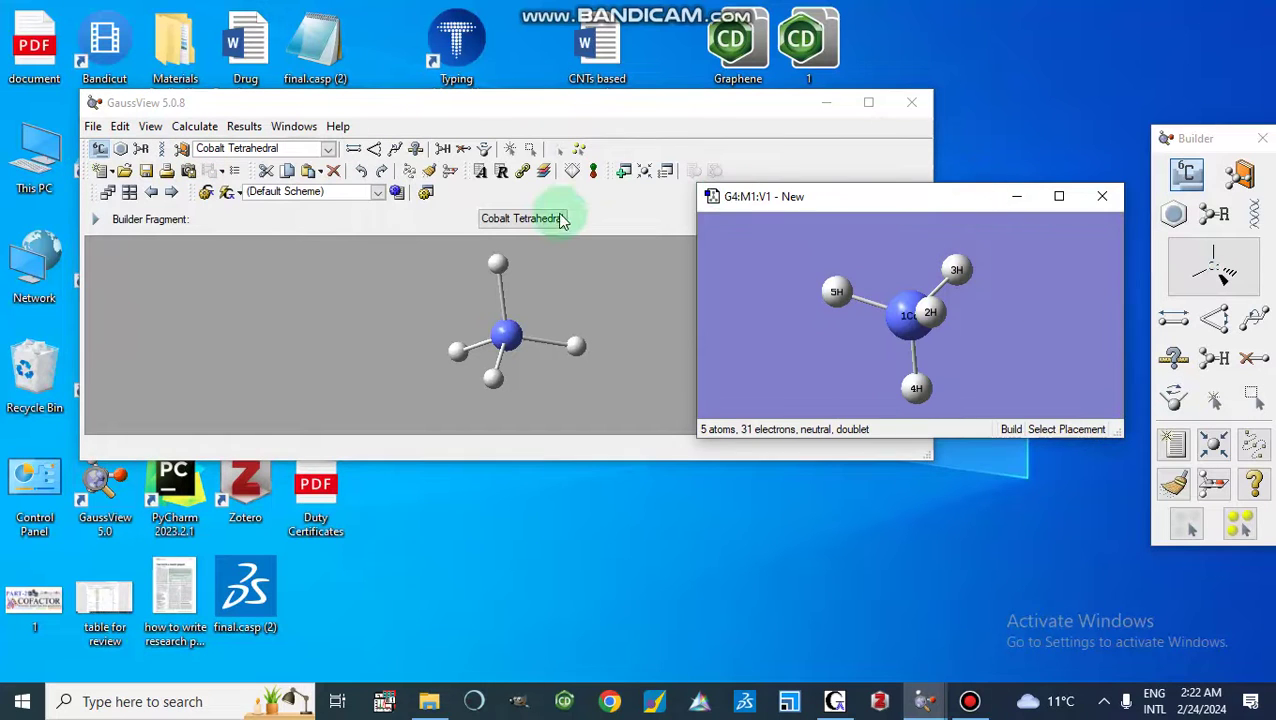
# Change the builder fragment to Iron Octahedral and rotate its preview.
pyautogui.click(100, 148)
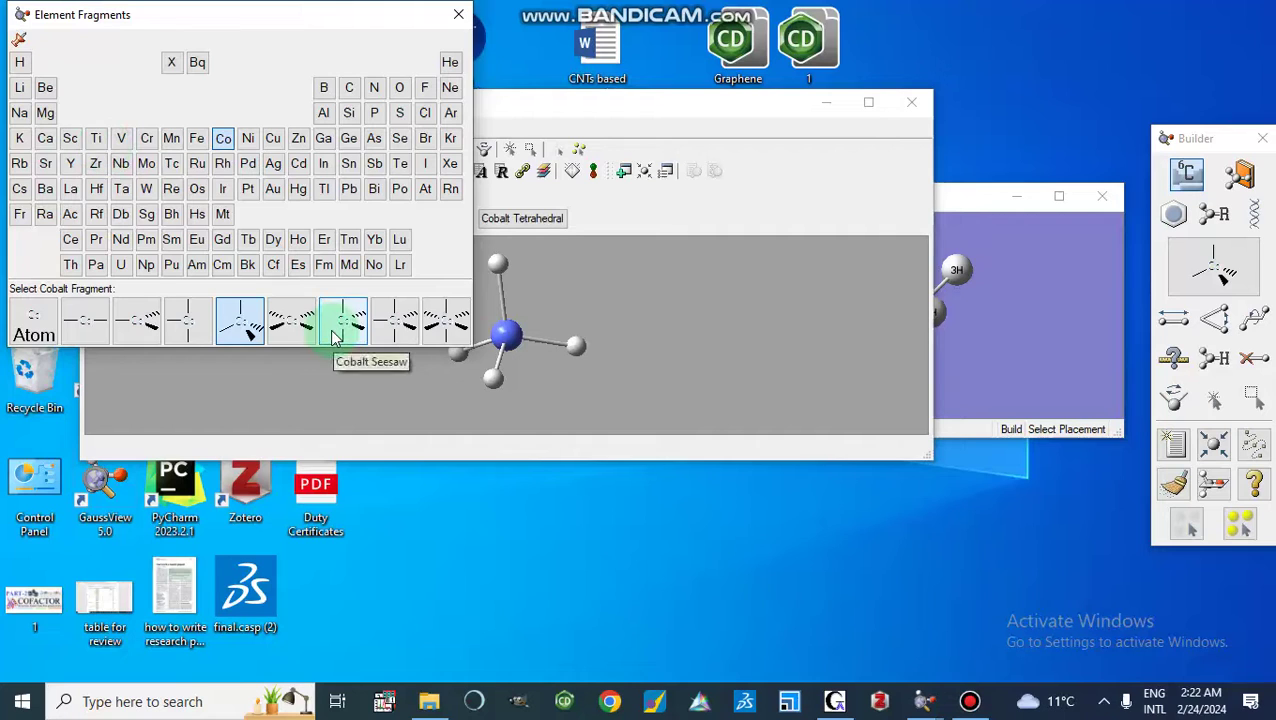
pyautogui.click(198, 140)
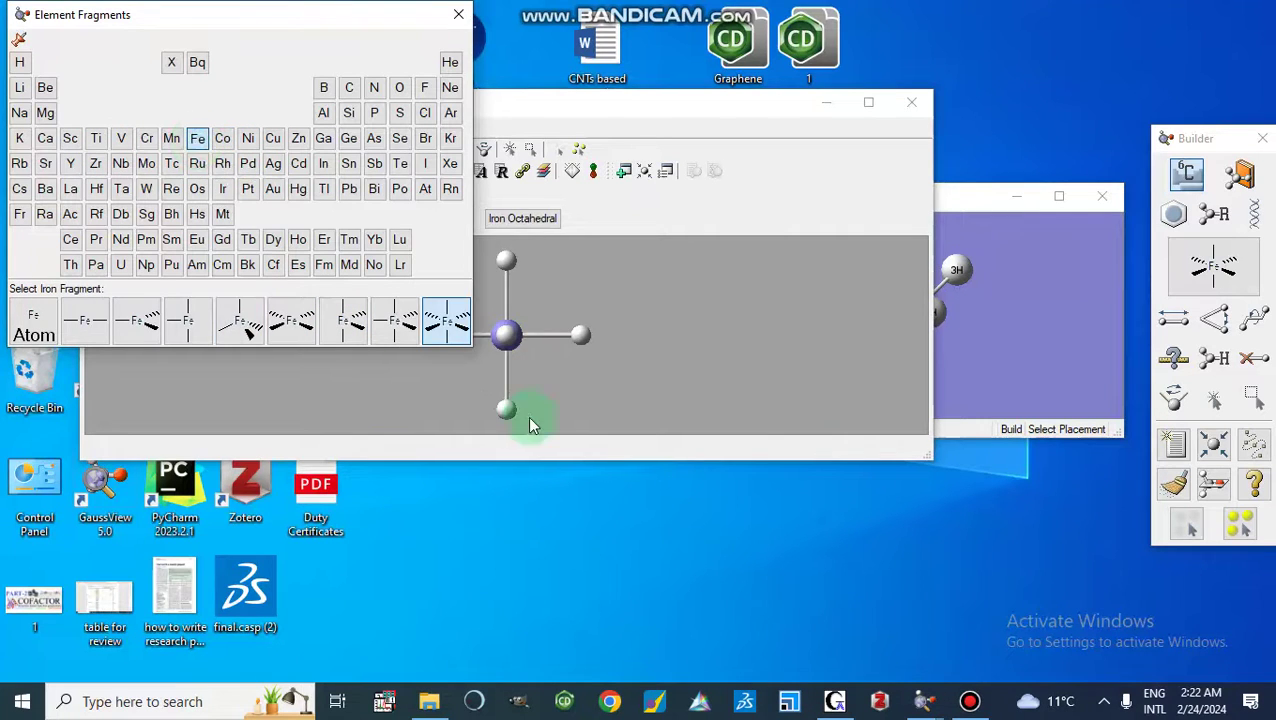
pyautogui.click(599, 289)
pyautogui.moveTo(653, 377); pyautogui.dragTo(553, 403)
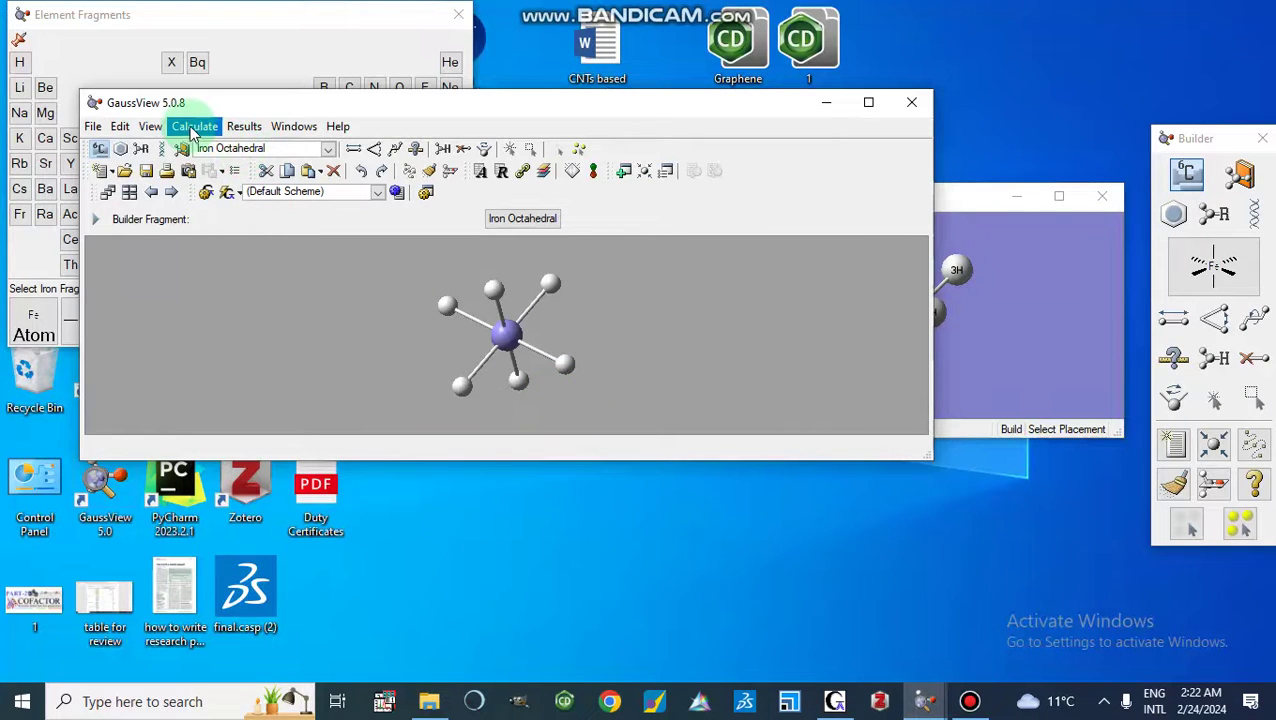
# Select the Silicon Tetrahedral fragment and replace it with Aluminum Trigonal Planar as the builder fragment.
pyautogui.click(101, 150)
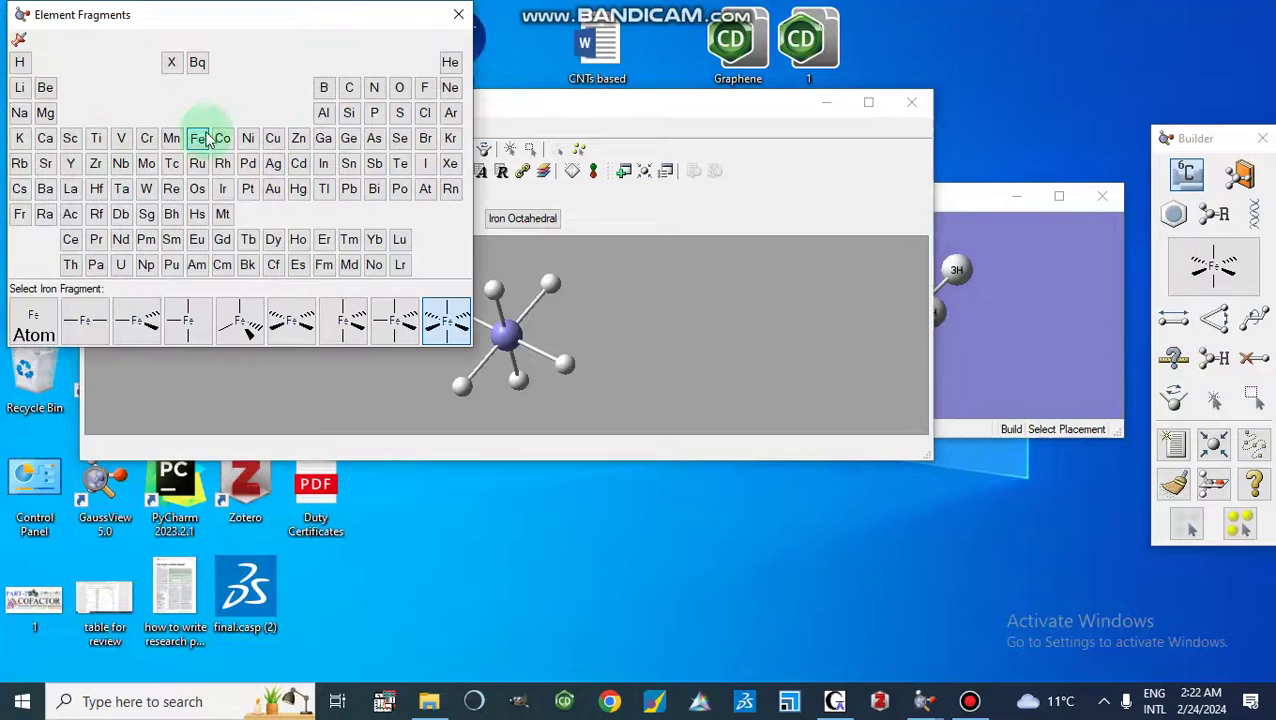
pyautogui.click(349, 114)
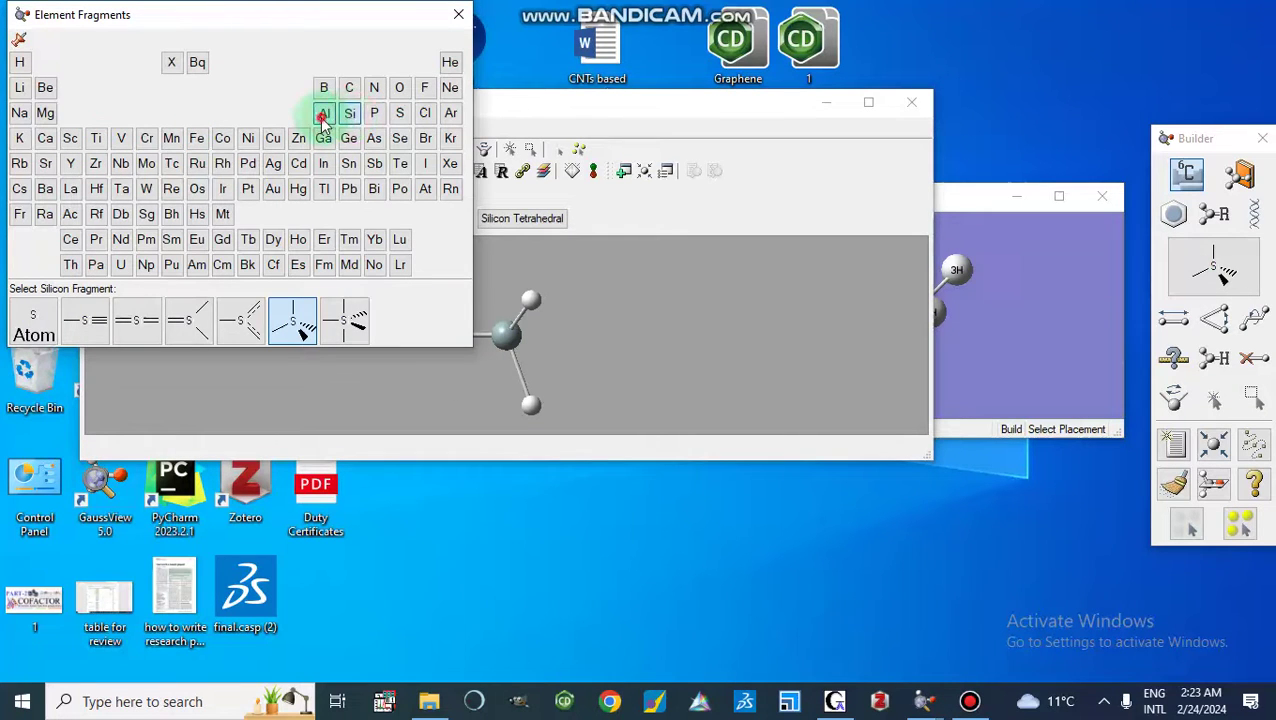
pyautogui.click(322, 116)
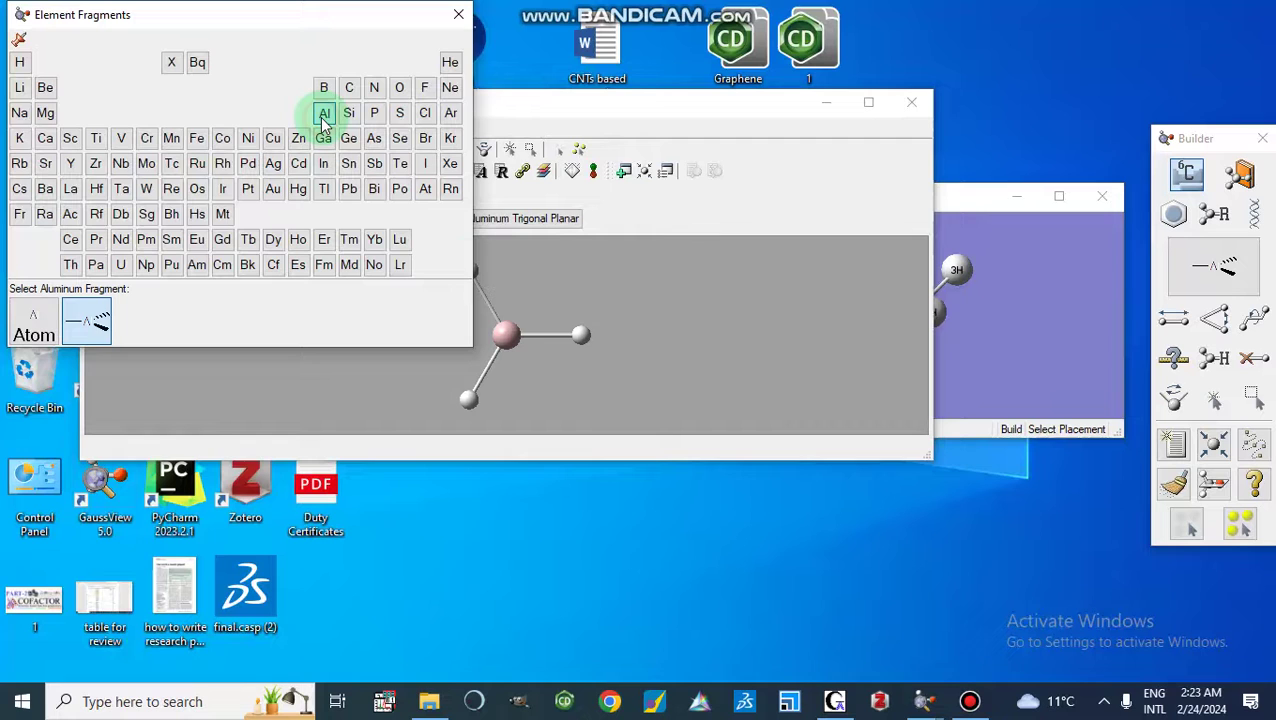
# Rotate the Aluminum Trigonal Planar preview and change the builder fragment to Aluminum Atom.
pyautogui.click(640, 233)
pyautogui.moveTo(435, 305); pyautogui.dragTo(427, 336)
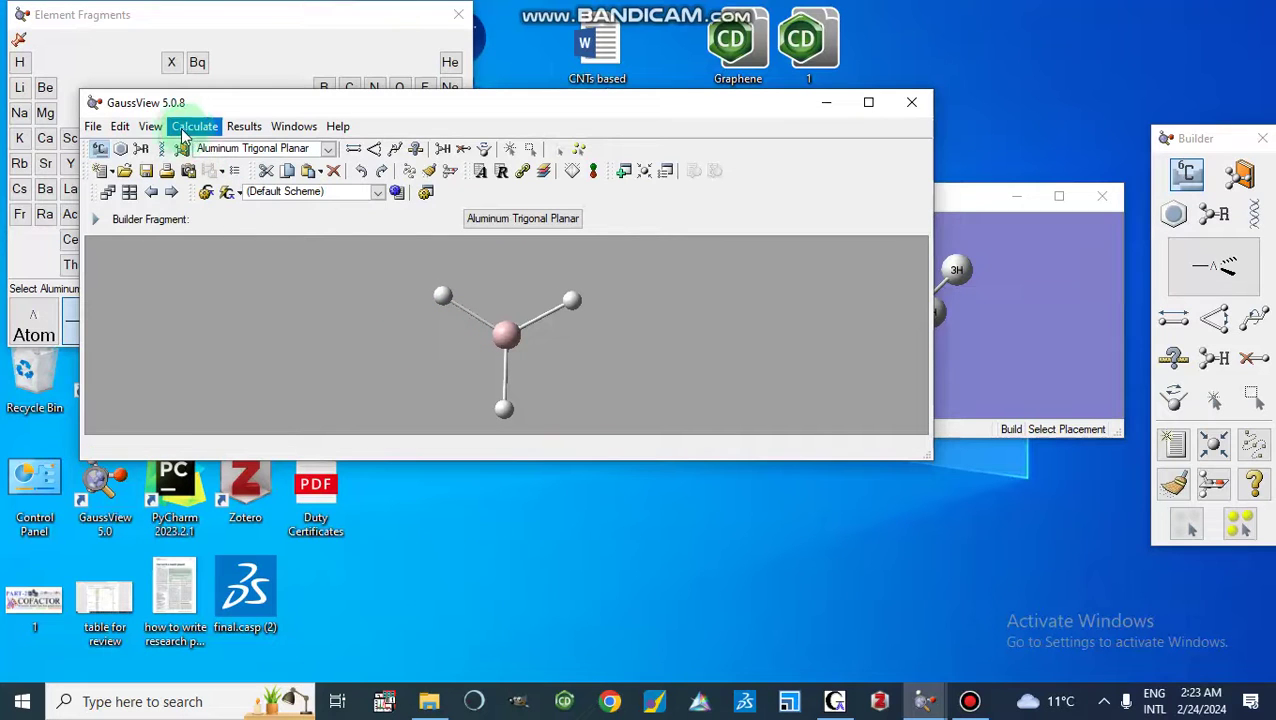
pyautogui.click(99, 152)
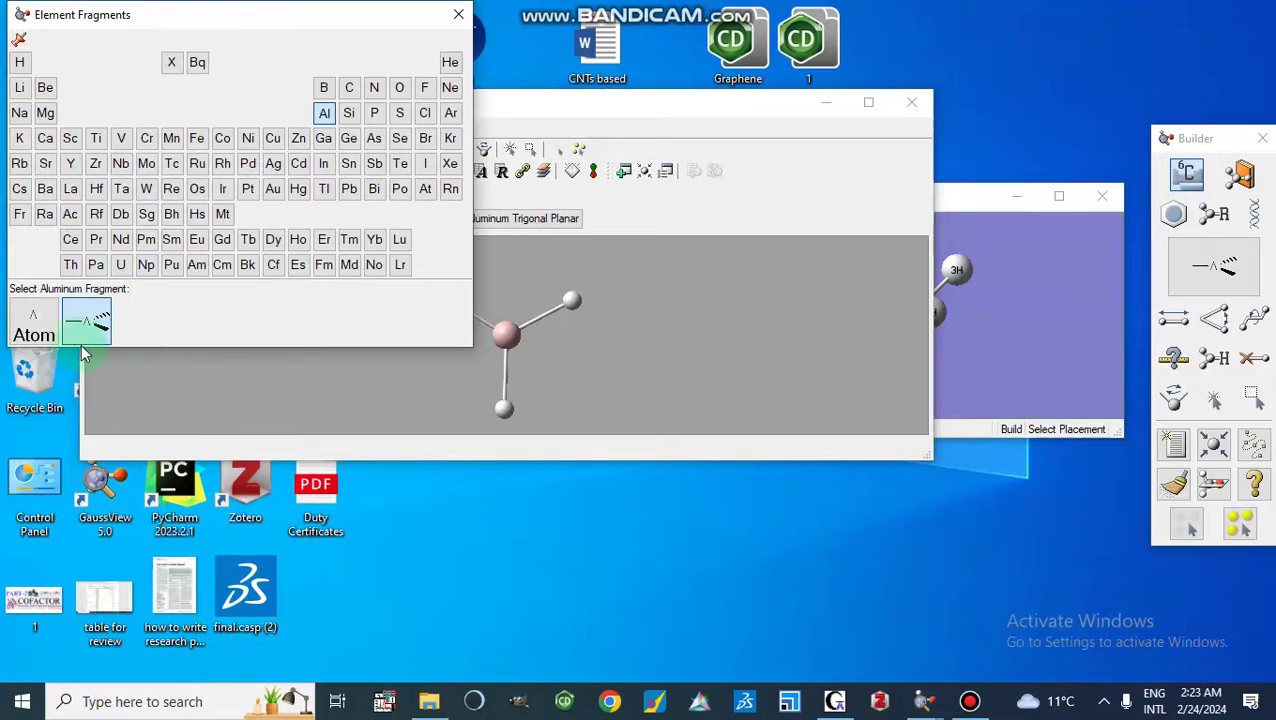
pyautogui.doubleClick(45, 320)
pyautogui.click(498, 305)
pyautogui.click(564, 356)
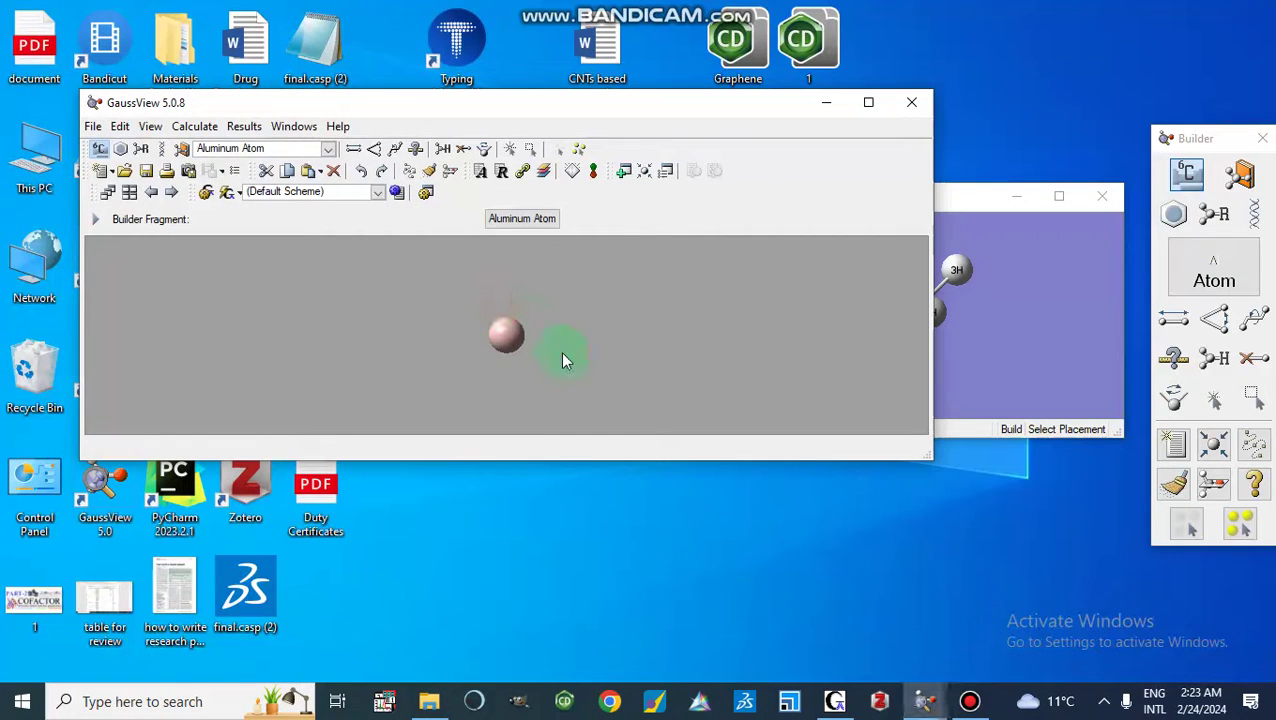
# Change the builder fragment to Calcium Linear (S-S).
pyautogui.click(98, 150)
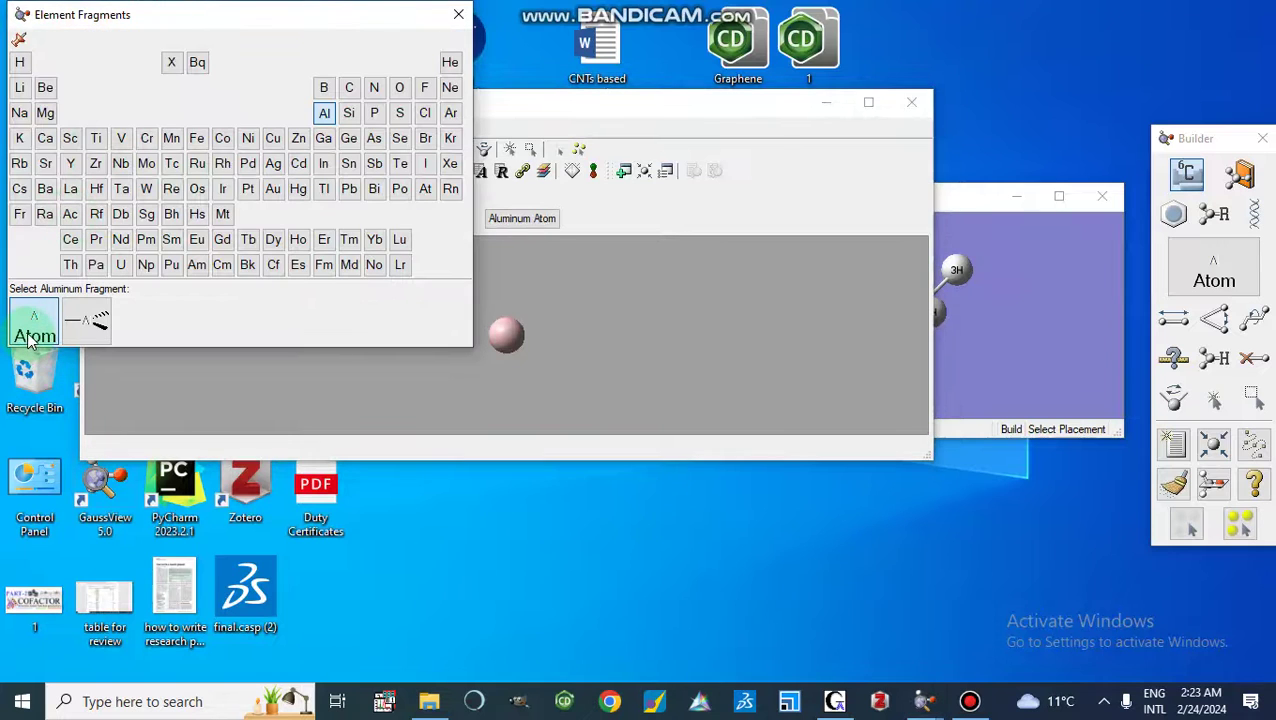
pyautogui.click(45, 139)
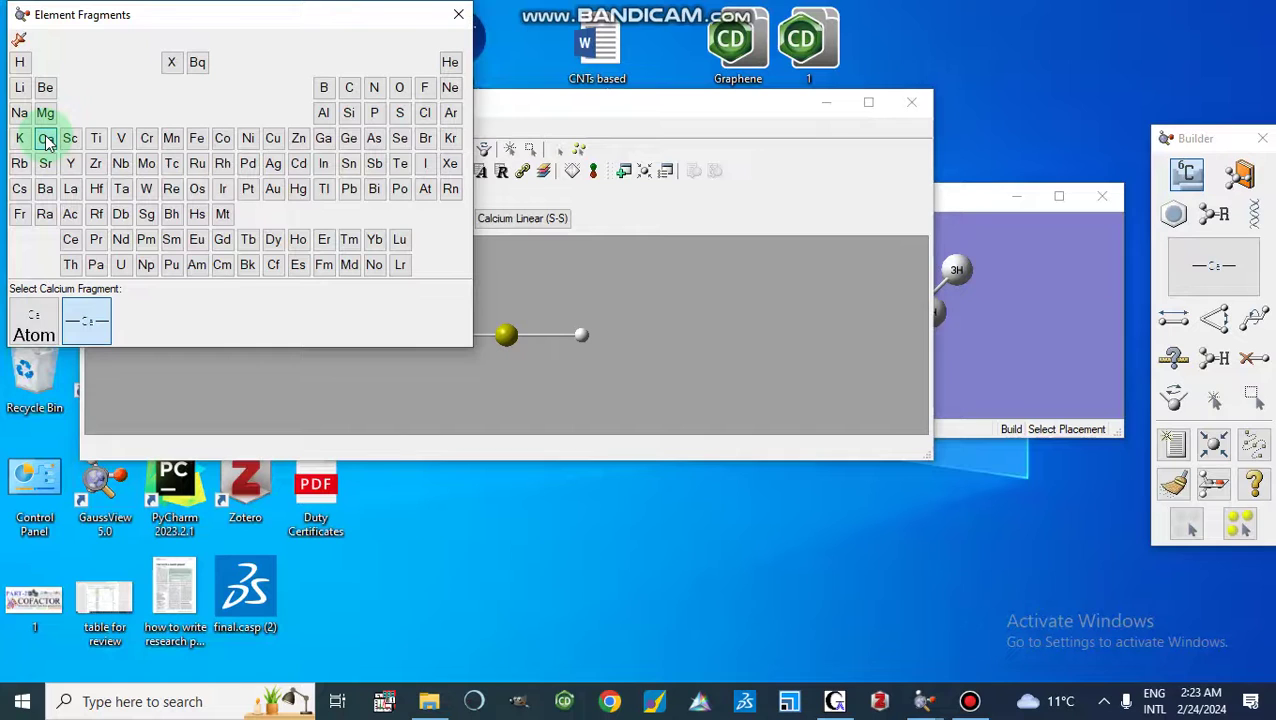
pyautogui.click(526, 399)
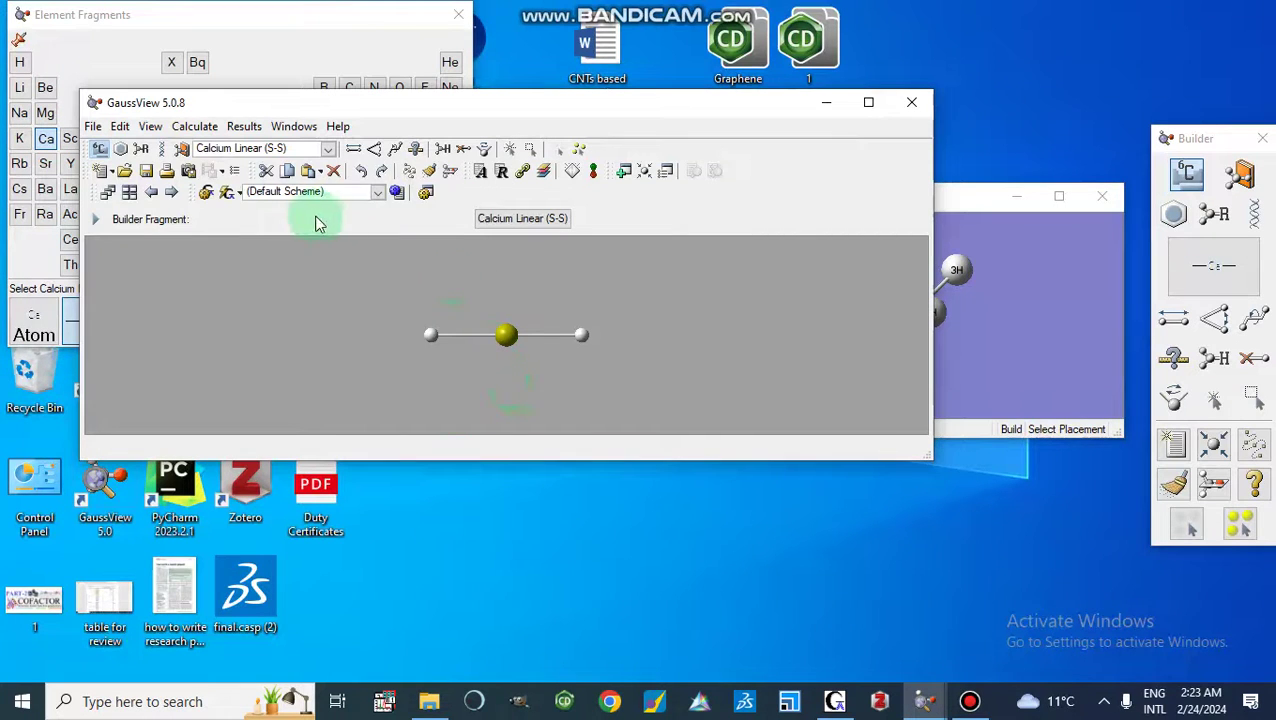
# Change the builder fragment to Tantalum Octahedral and rotate its preview.
pyautogui.click(99, 148)
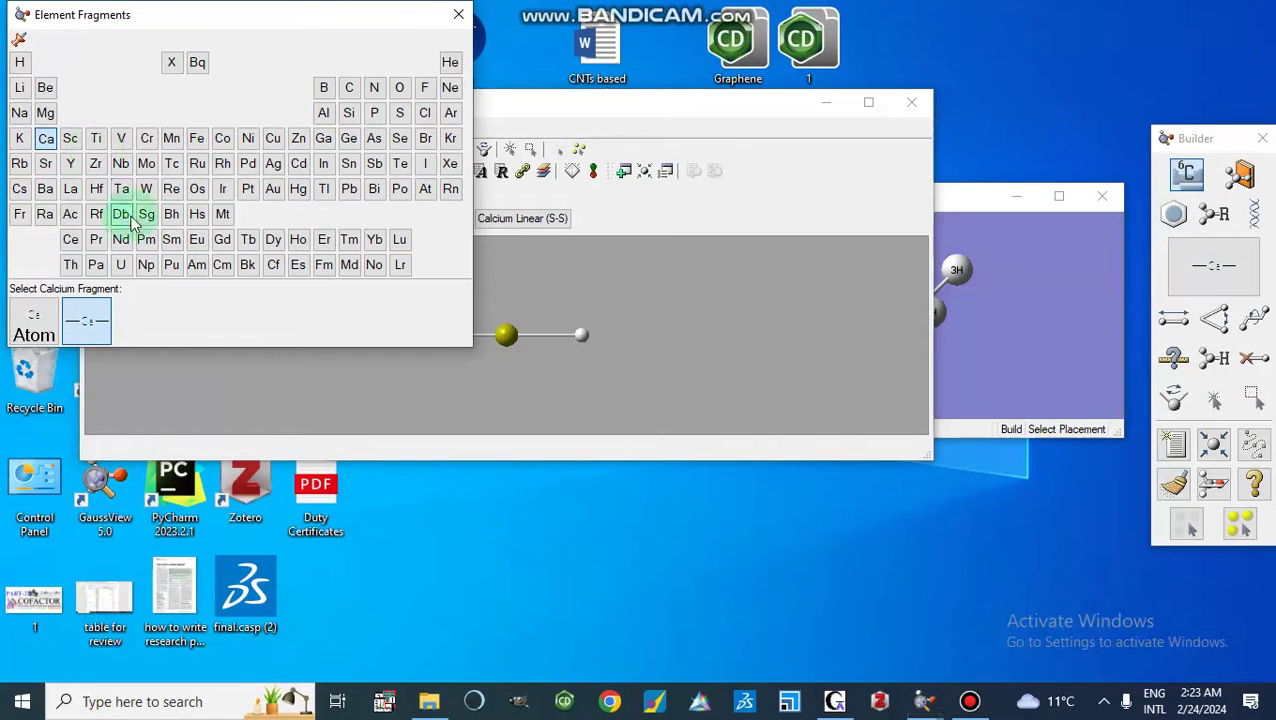
pyautogui.click(123, 191)
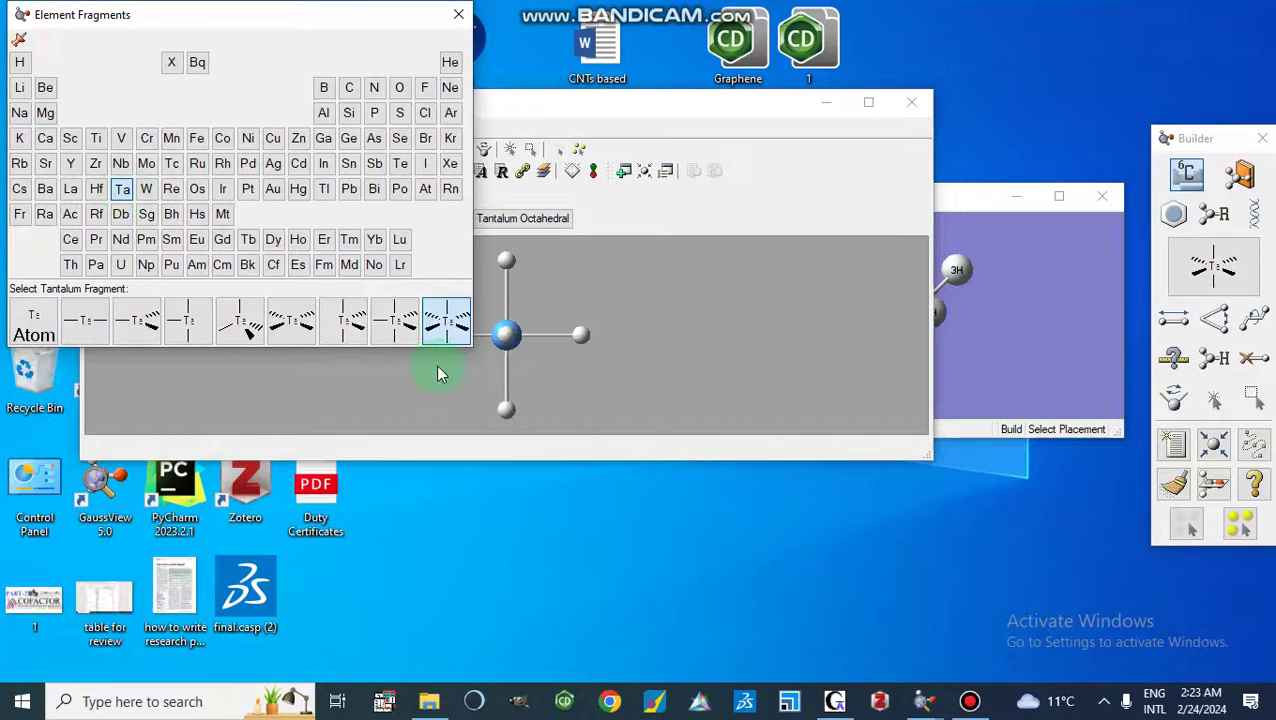
pyautogui.moveTo(603, 277); pyautogui.dragTo(323, 262)
# Choose Nickel Trigonal Bipyramid as the builder fragment and rotate its preview.
pyautogui.click(101, 149)
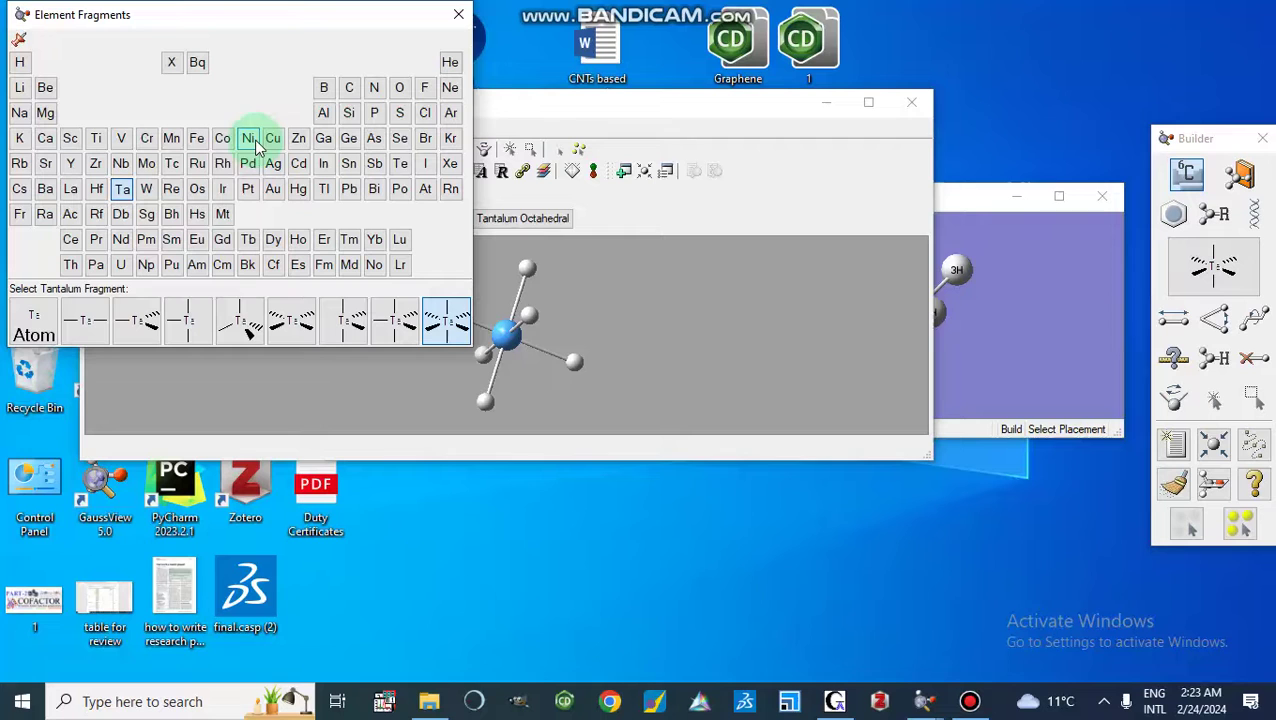
pyautogui.click(248, 141)
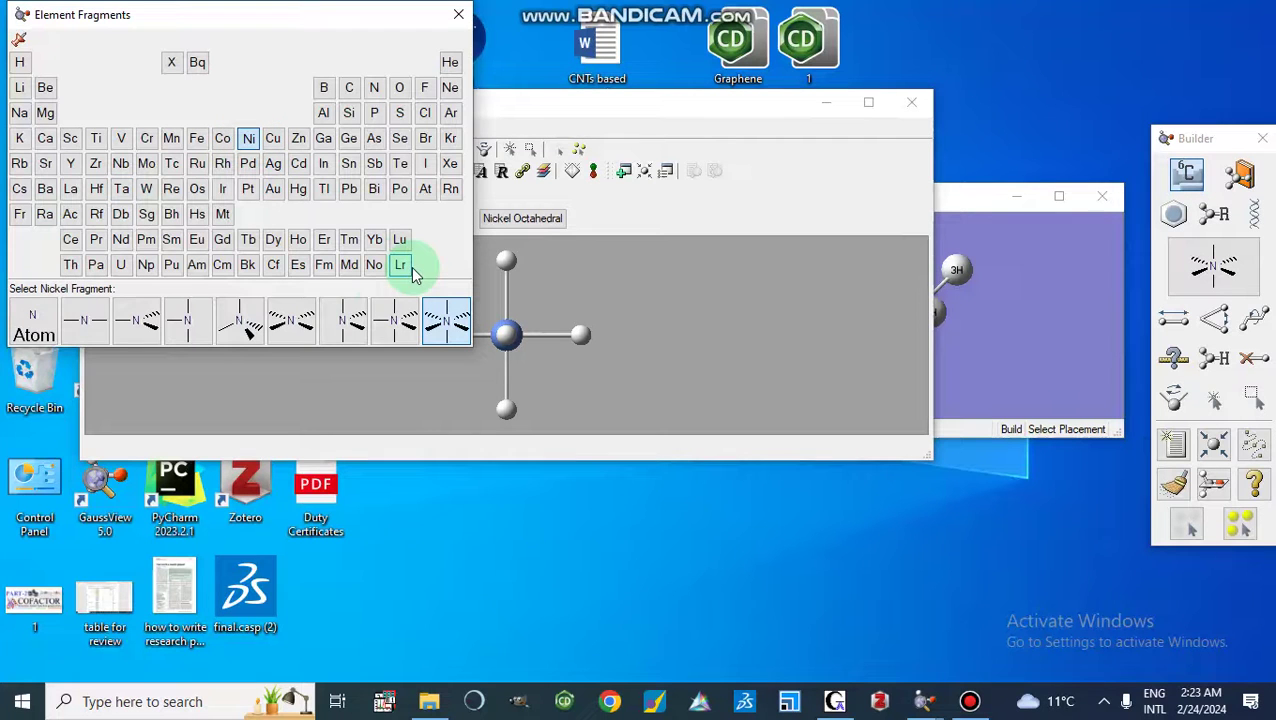
pyautogui.click(400, 328)
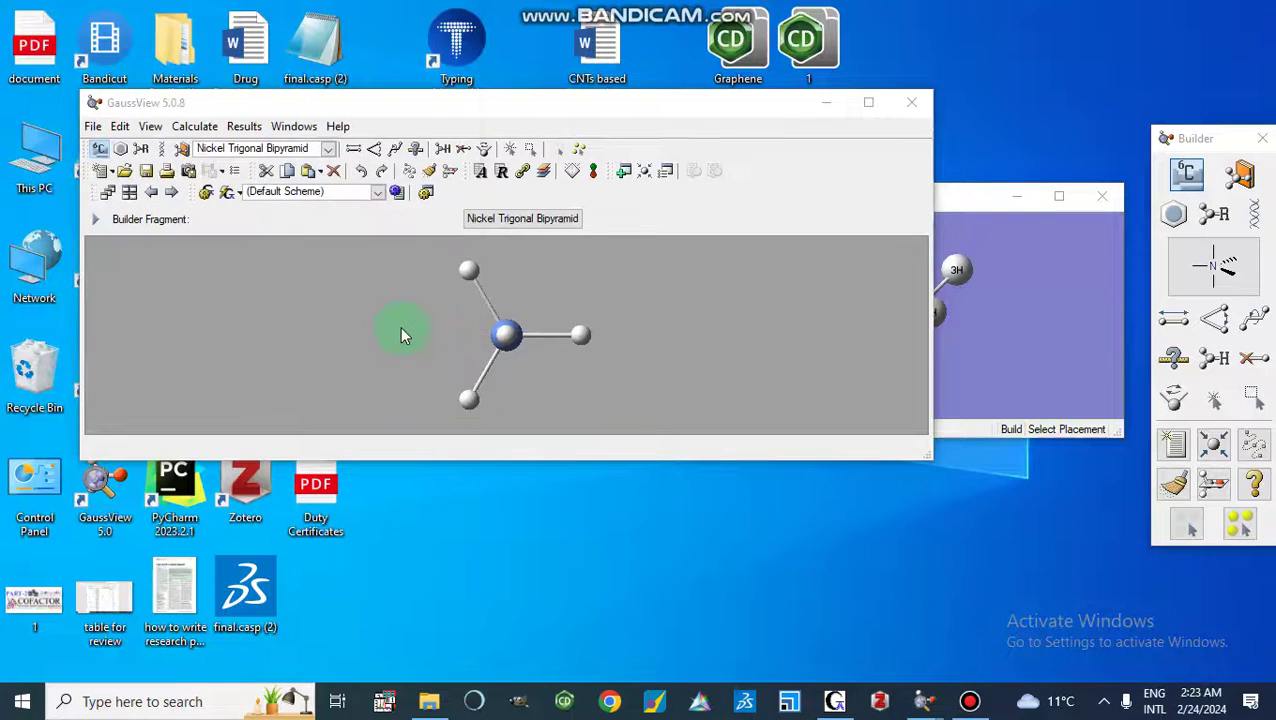
pyautogui.click(443, 326)
pyautogui.moveTo(563, 387)
pyautogui.mouseDown()
pyautogui.moveTo(561, 345)
pyautogui.moveTo(568, 388)
pyautogui.mouseUp()
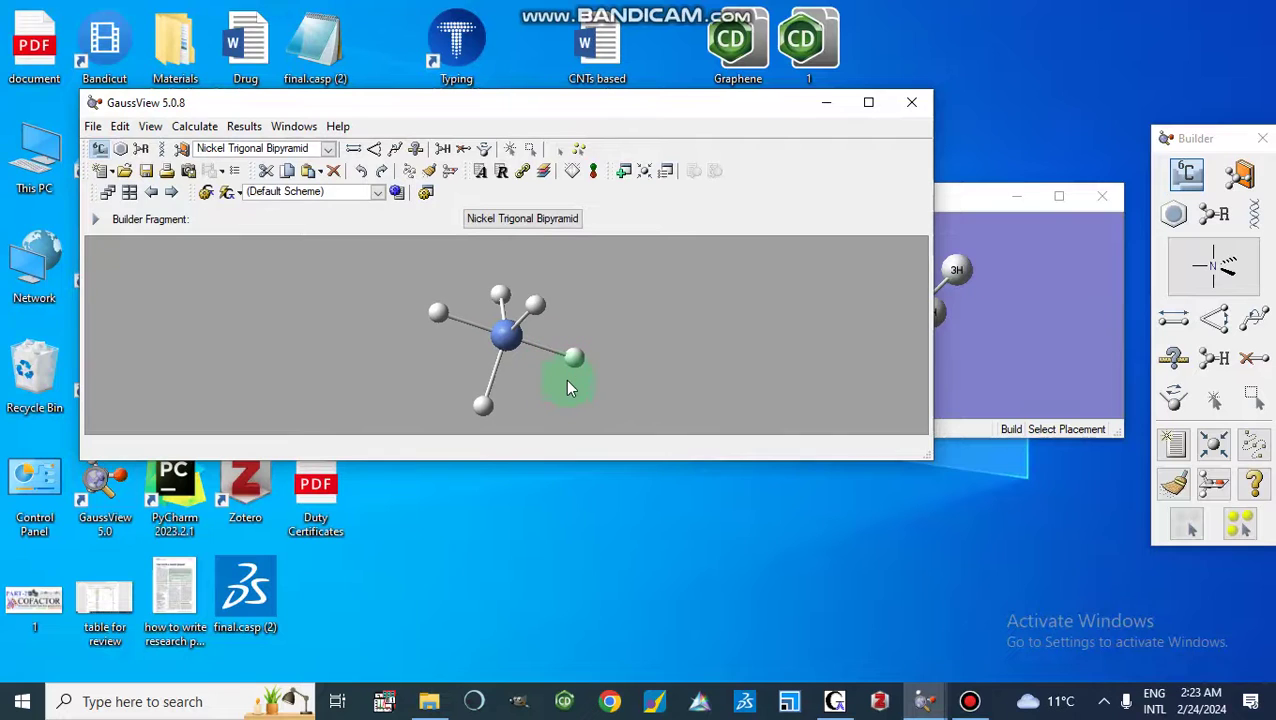
# Place the Nickel Trigonal Bipyramid fragment beside the cobalt molecule and rotate the view of both.
pyautogui.click(210, 171)
pyautogui.click(1043, 350)
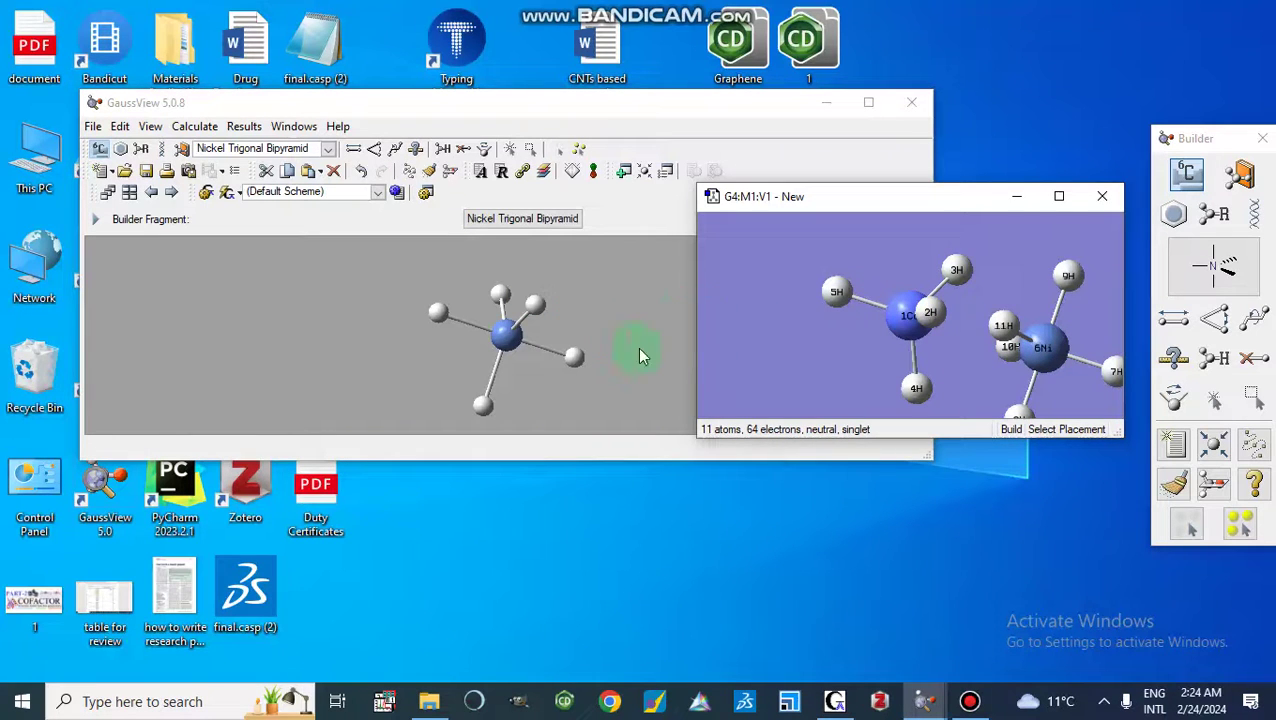
pyautogui.moveTo(1000, 345); pyautogui.dragTo(1045, 330)
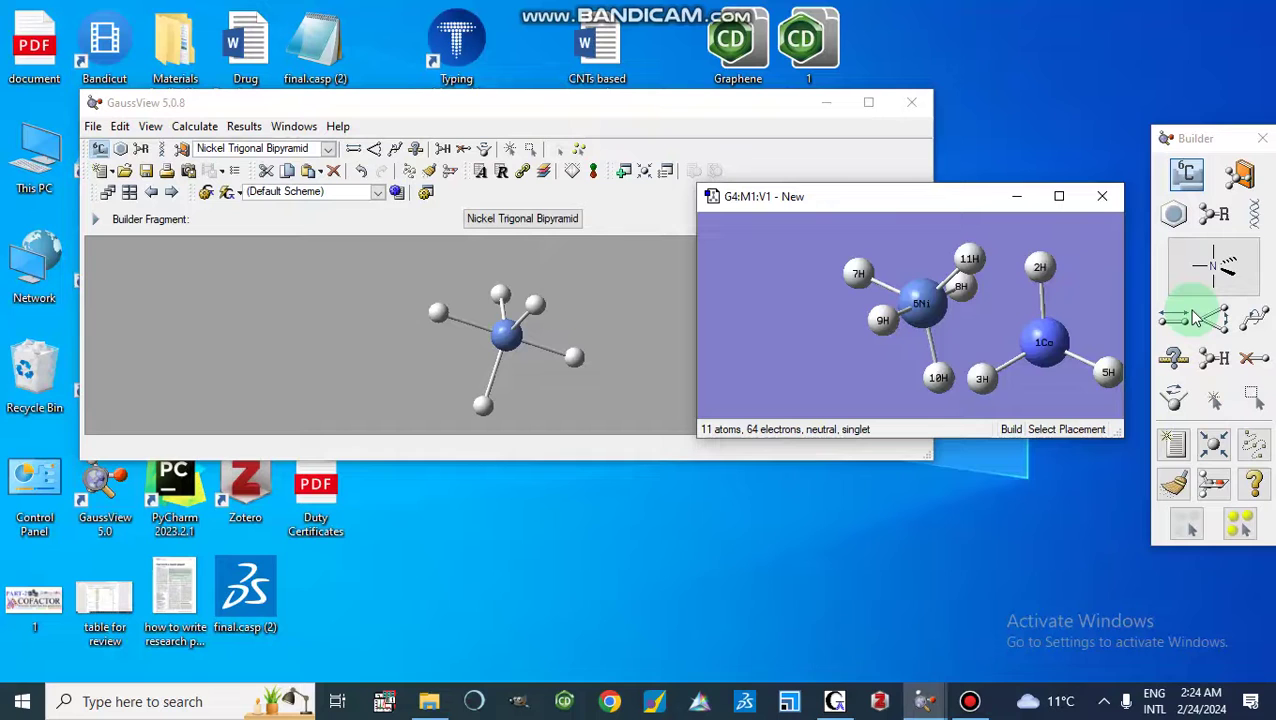
# Delete the cobalt fragment and one hydrogen of the nickel fragment with Delete Atom.
pyautogui.click(1254, 358)
pyautogui.click(731, 340)
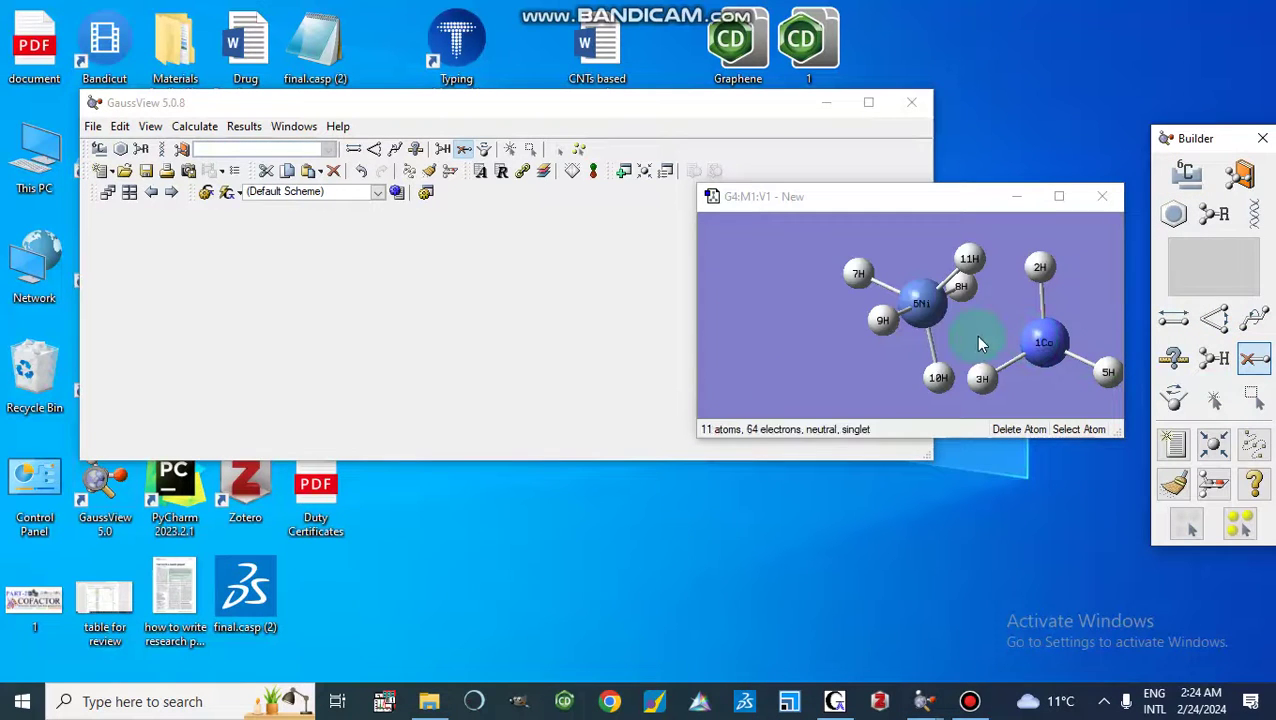
pyautogui.click(1045, 342)
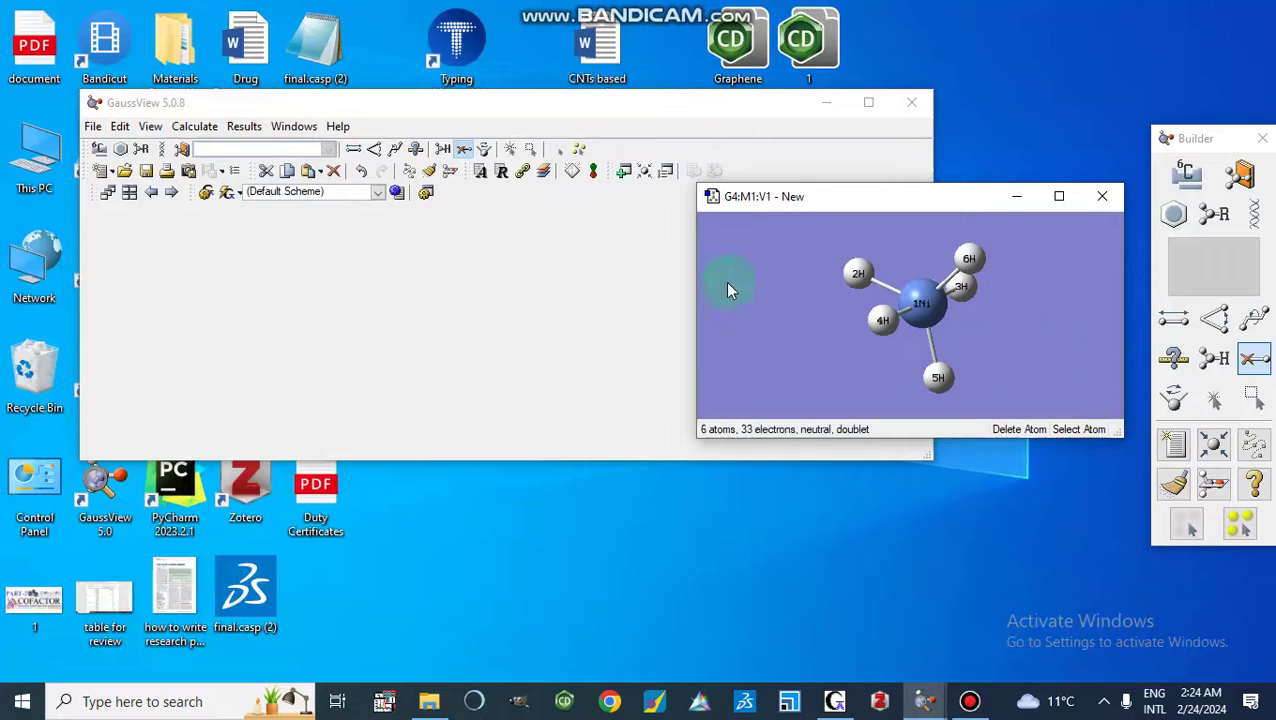
pyautogui.moveTo(757, 350); pyautogui.dragTo(806, 364)
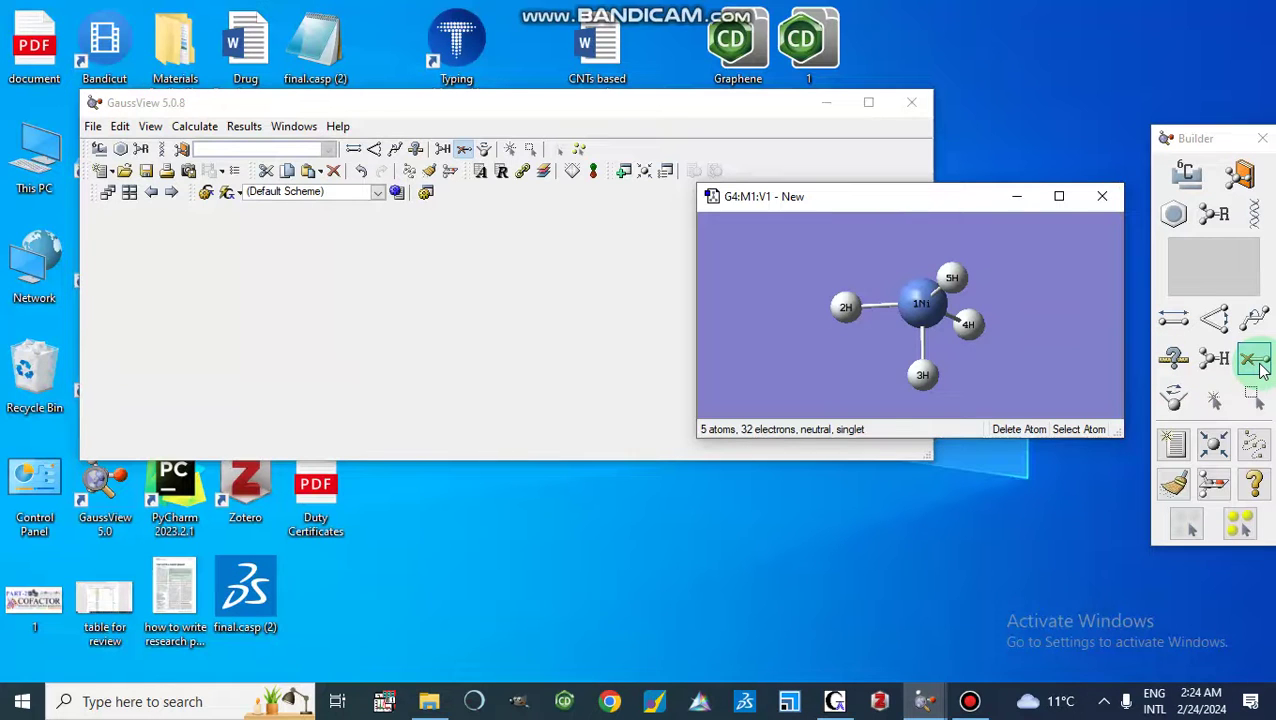
# Use Add Valence to attach one hydrogen to atom 5H and another to the nickel atom.
pyautogui.click(1214, 358)
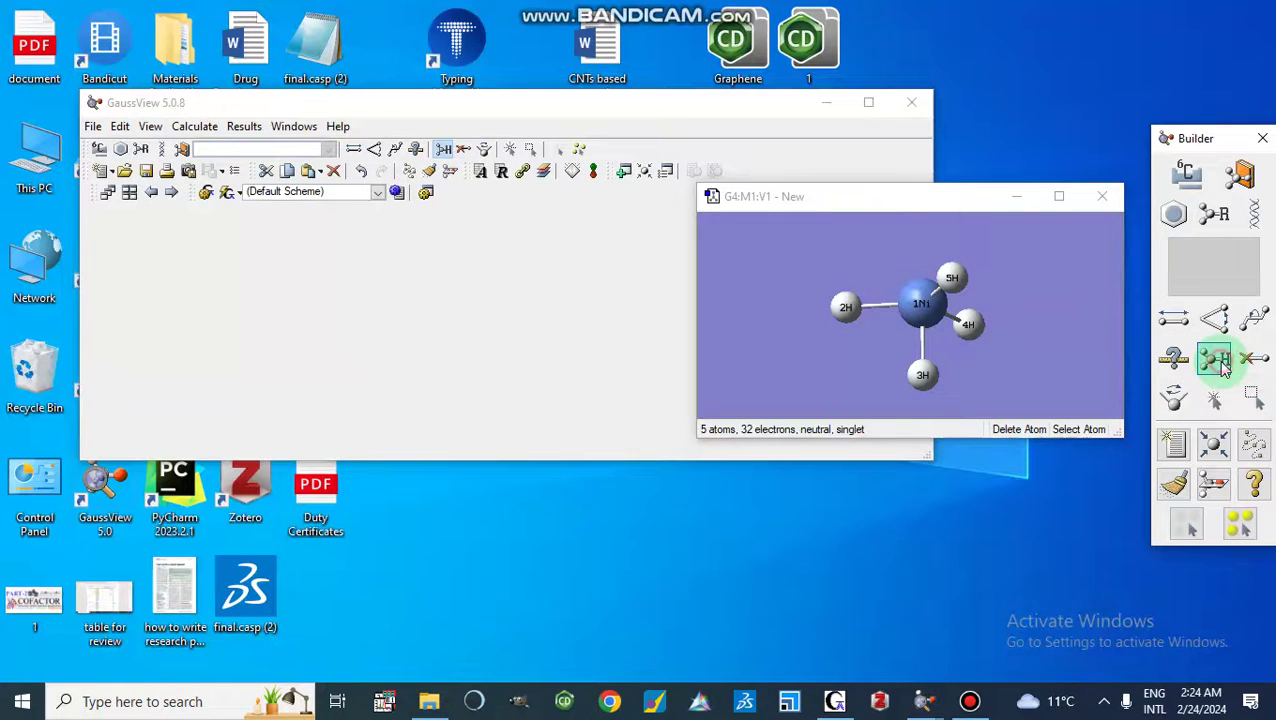
pyautogui.click(953, 279)
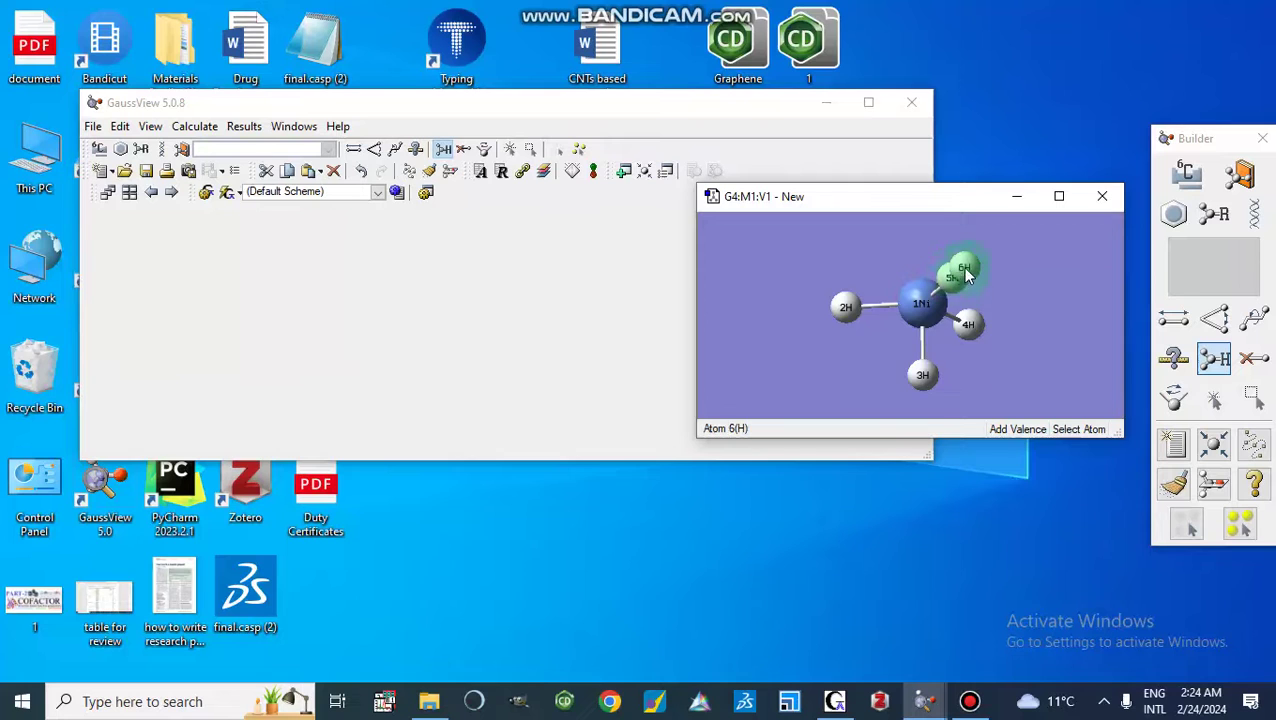
pyautogui.moveTo(967, 273); pyautogui.dragTo(800, 326)
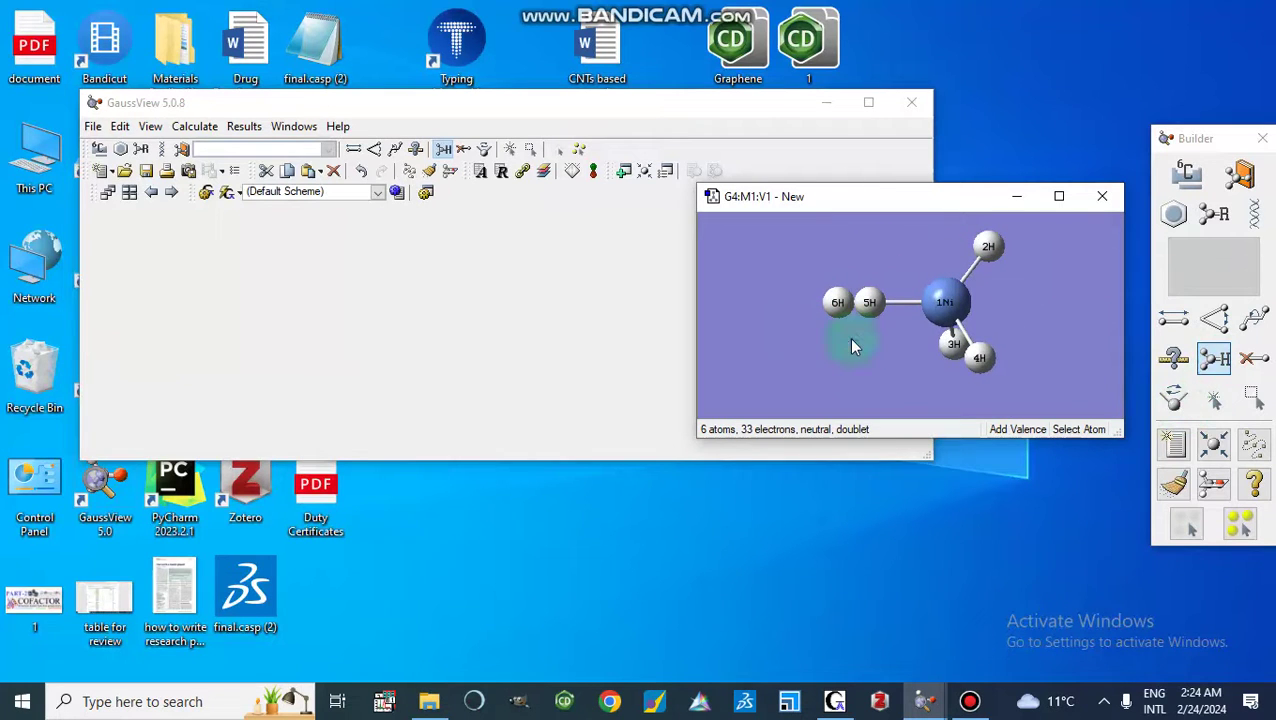
pyautogui.click(941, 297)
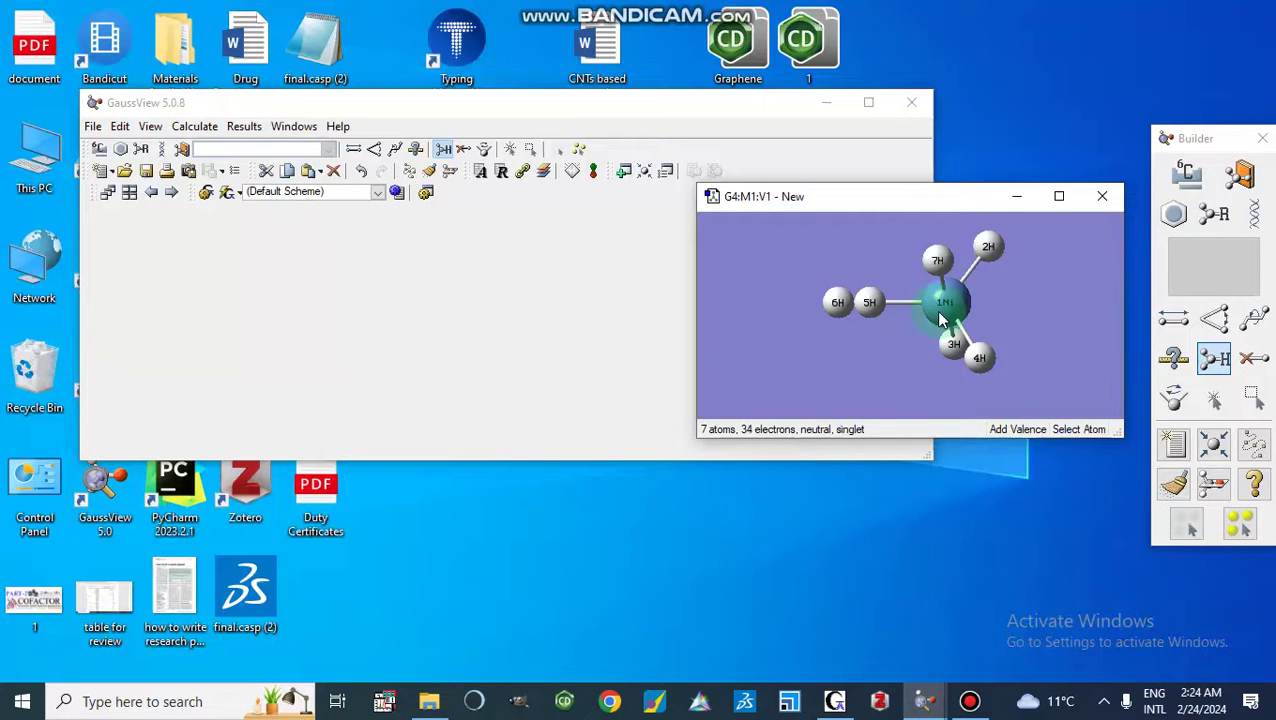
pyautogui.moveTo(947, 318); pyautogui.dragTo(1006, 296)
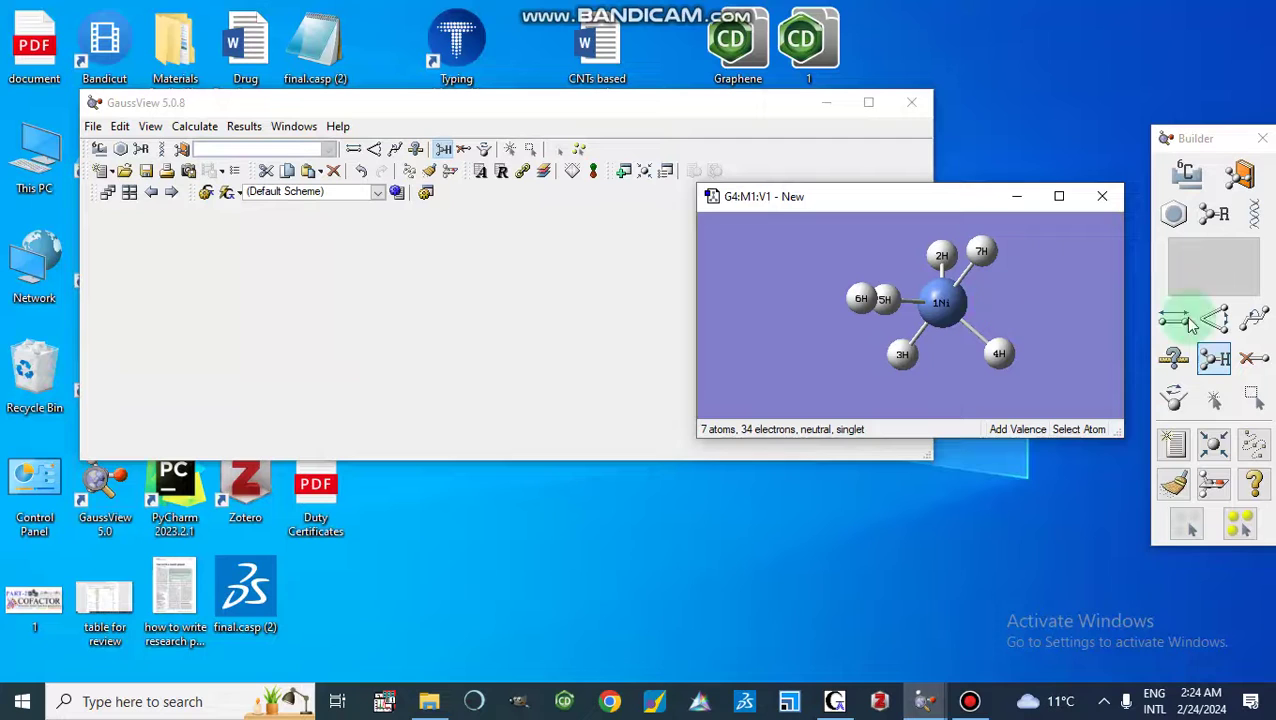
# Delete the extra hydrogen 6H attached to 5H, and hydrogen 4H bonded to the nickel atom.
pyautogui.click(1254, 360)
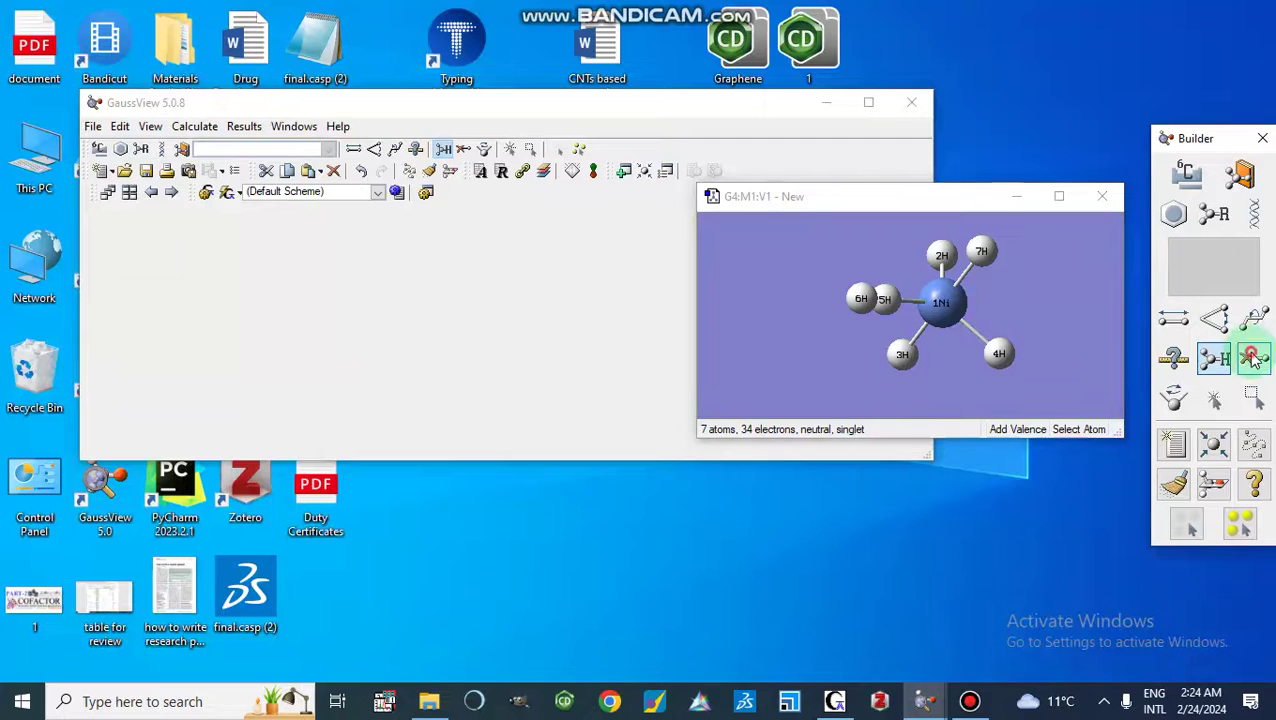
pyautogui.click(860, 302)
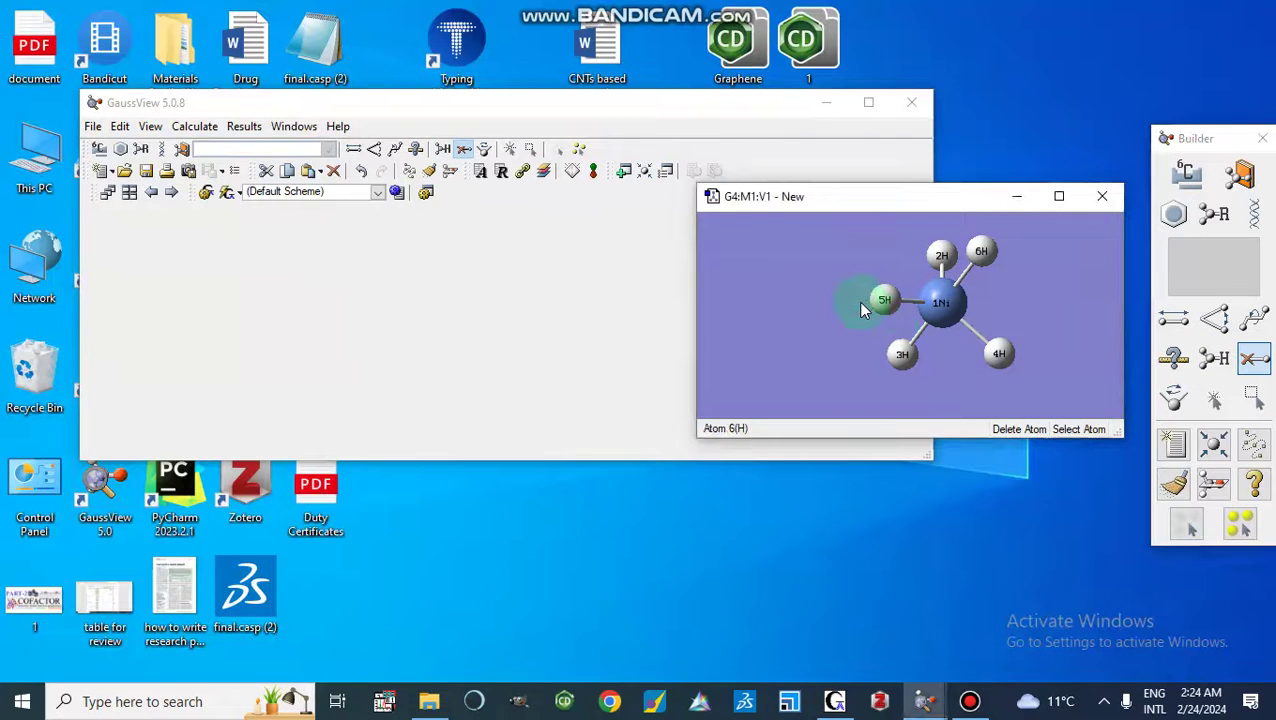
pyautogui.click(465, 150)
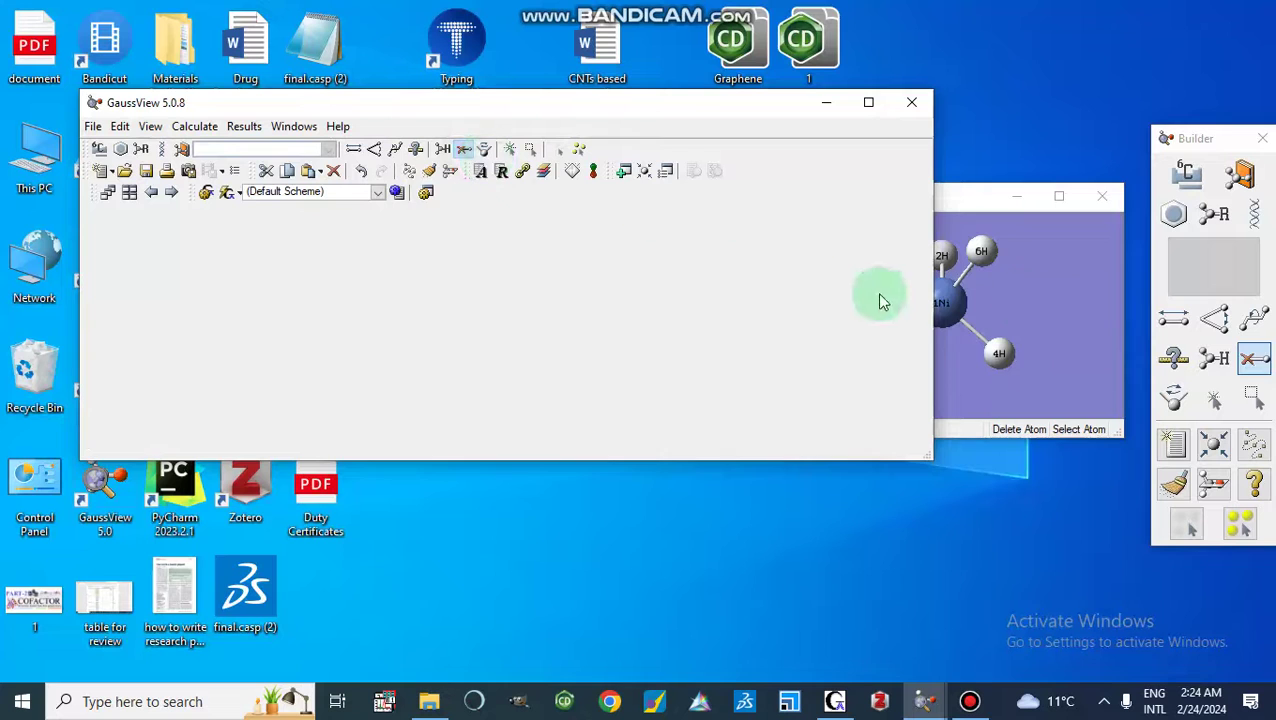
pyautogui.click(1037, 306)
pyautogui.click(997, 356)
pyautogui.moveTo(966, 695)
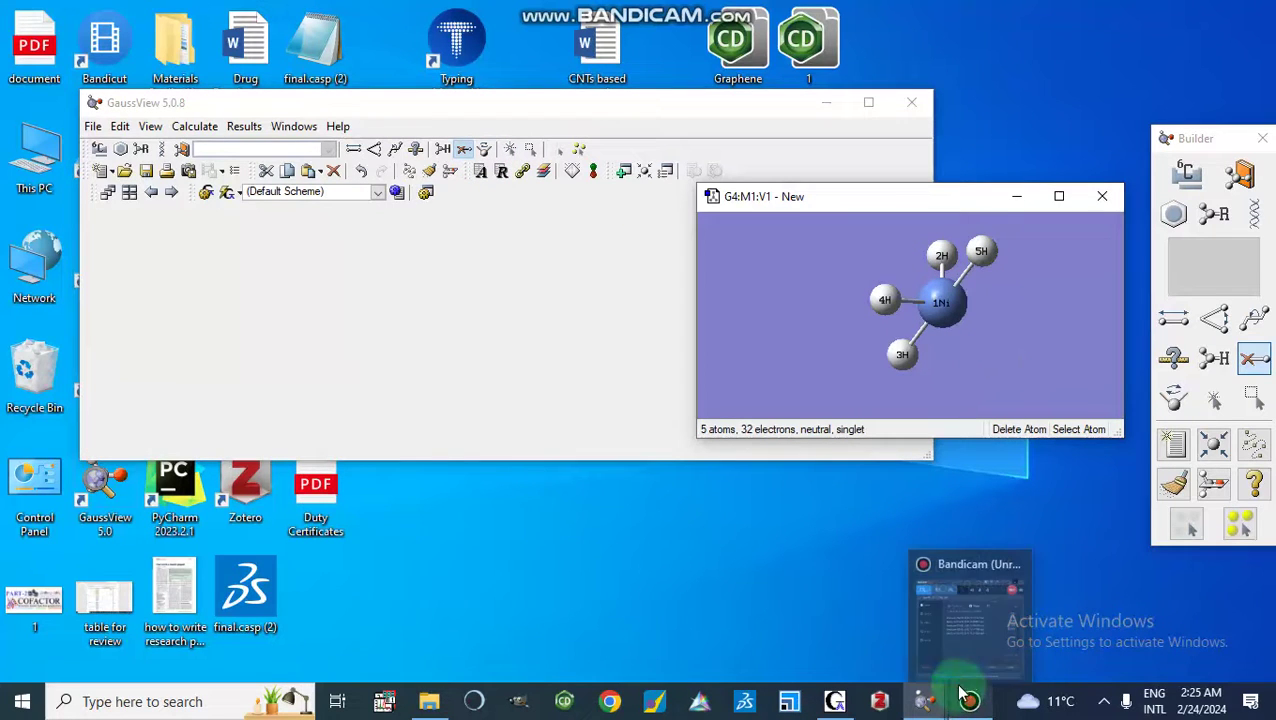
pyautogui.click(967, 701)
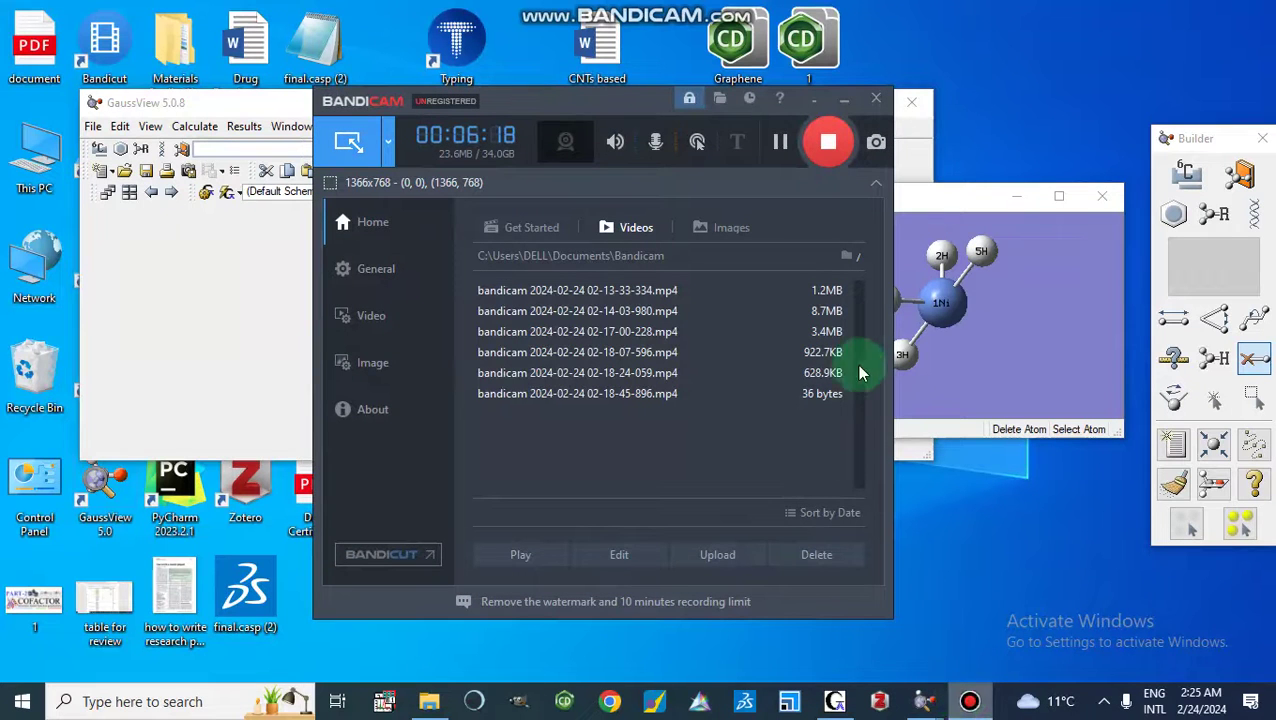
pyautogui.click(846, 104)
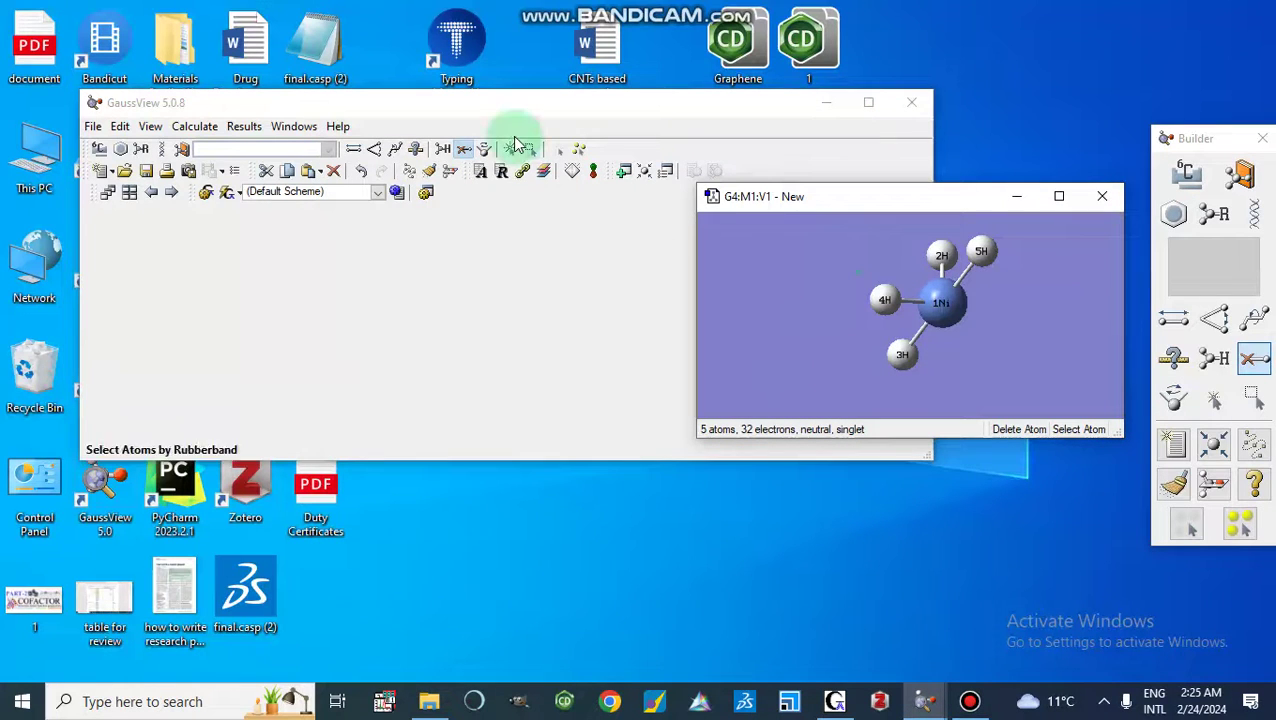
# Add a hydrogen to the nickel atom with Add Valence.
pyautogui.click(443, 148)
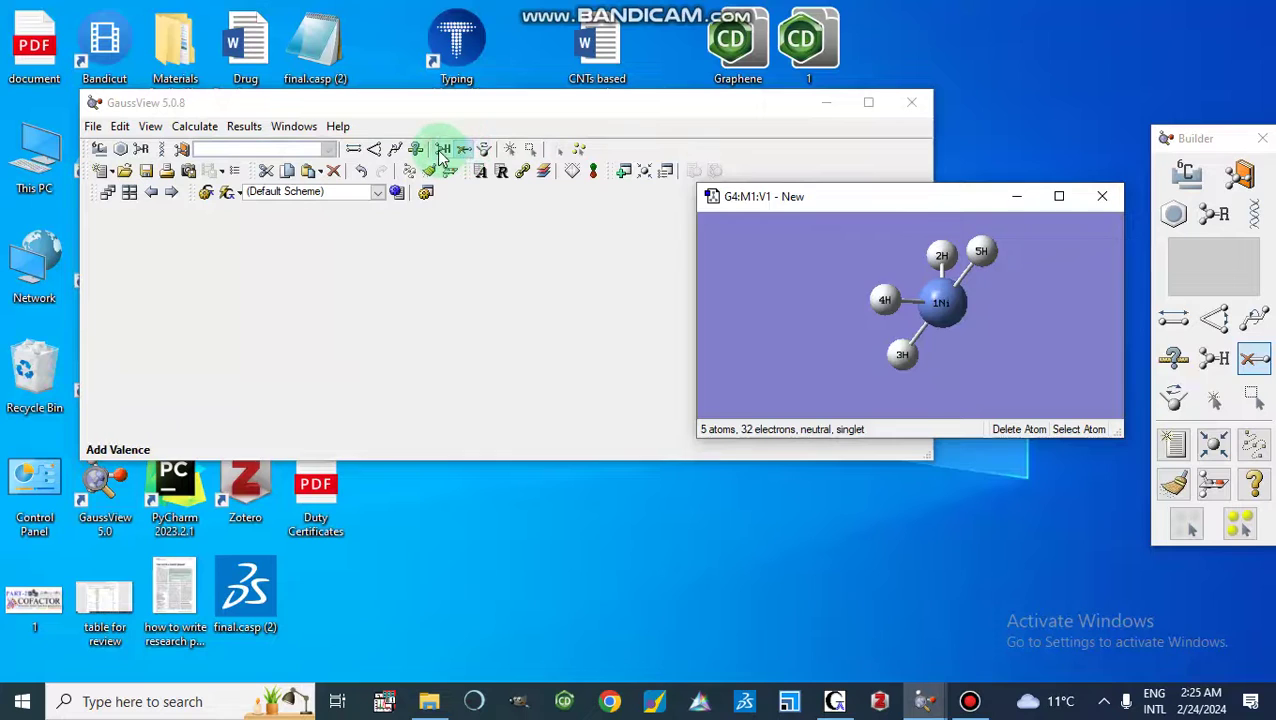
pyautogui.click(553, 198)
pyautogui.click(958, 321)
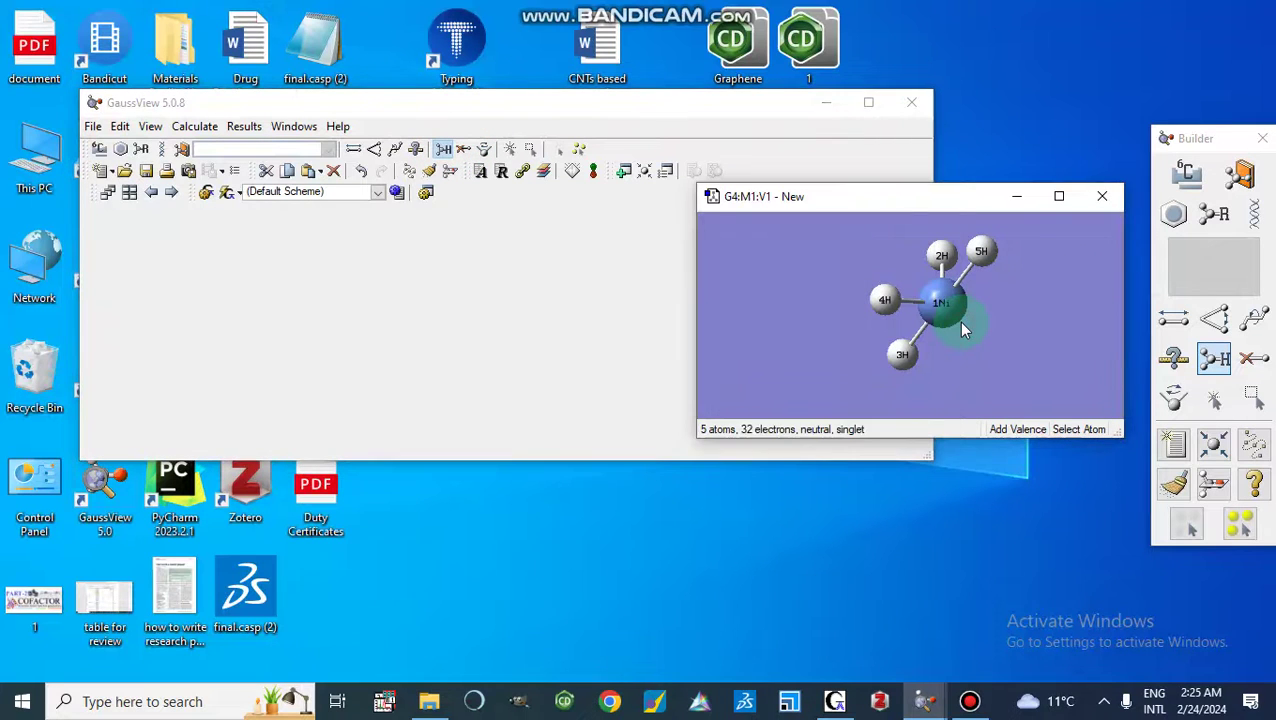
pyautogui.click(943, 310)
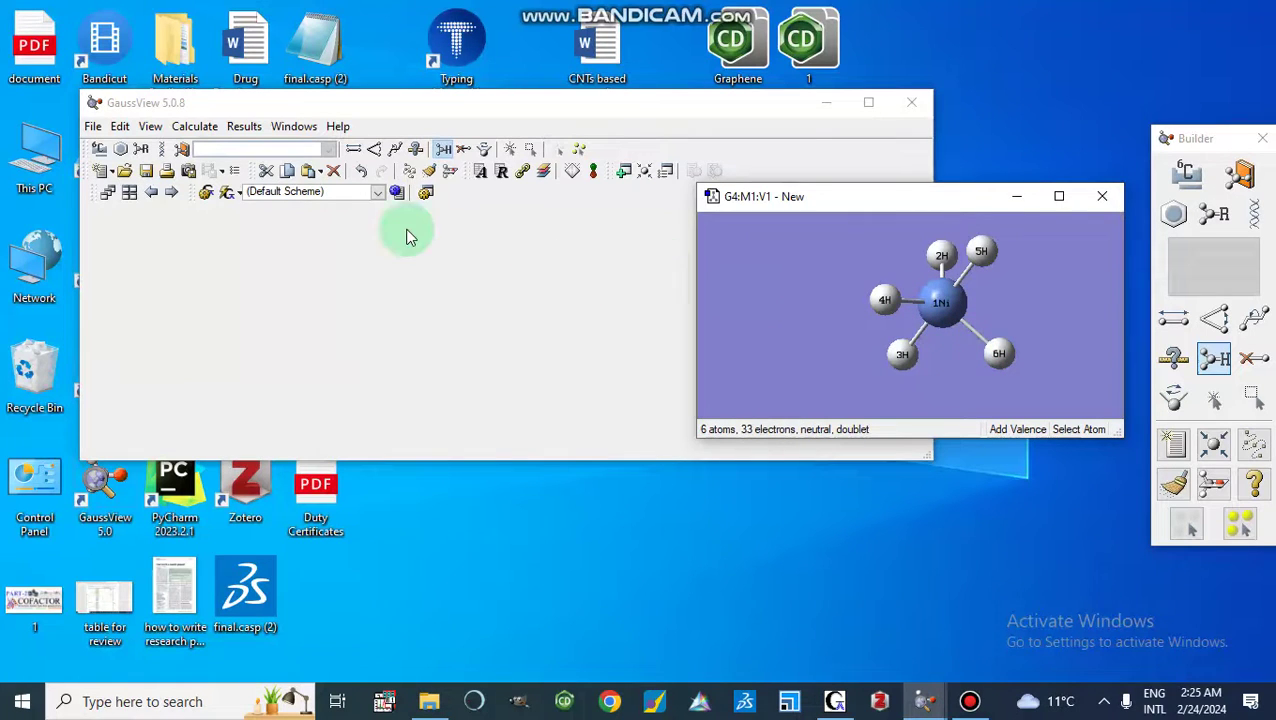
# Choose the C60 fullerene ring fragment as the builder fragment and rotate its preview.
pyautogui.click(121, 151)
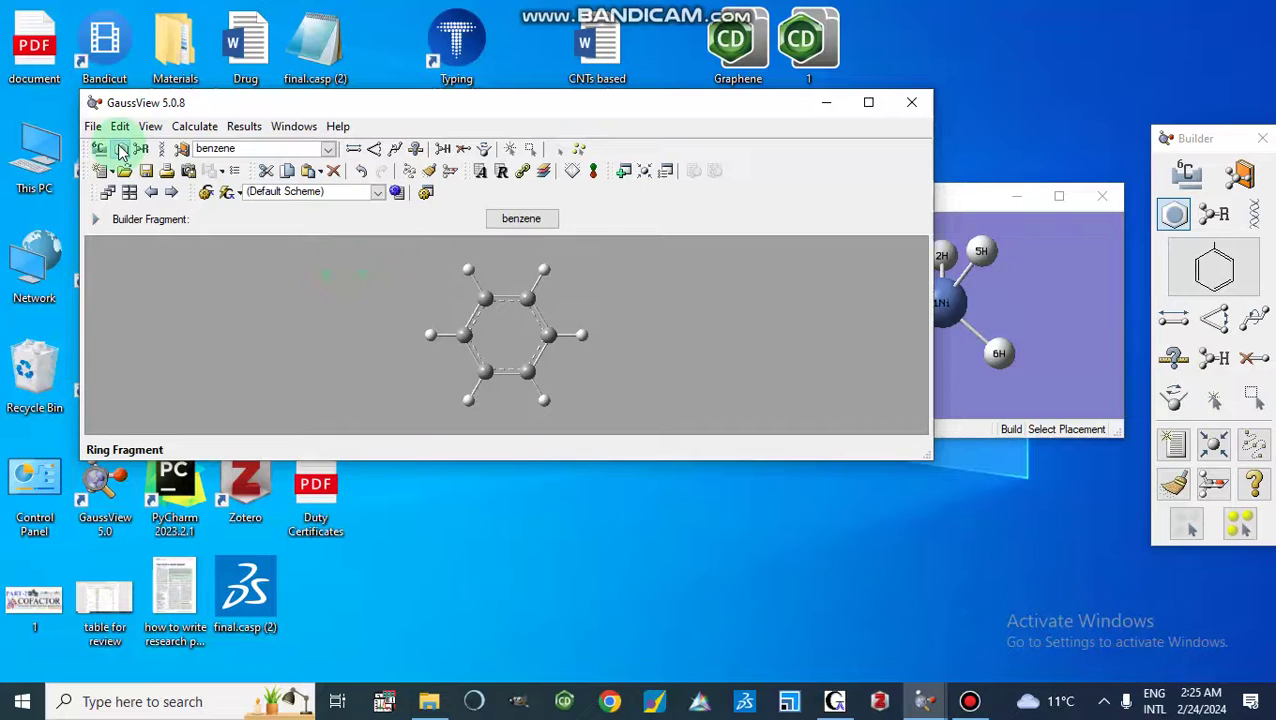
pyautogui.click(121, 151)
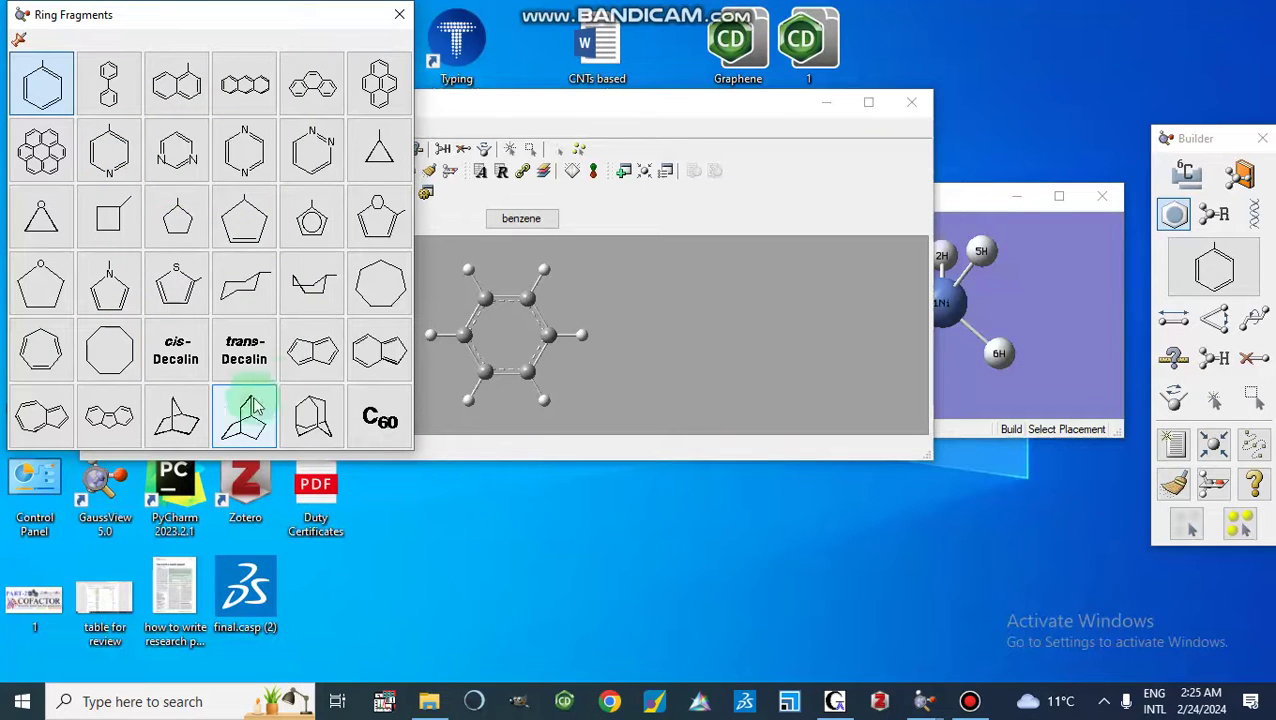
pyautogui.click(370, 428)
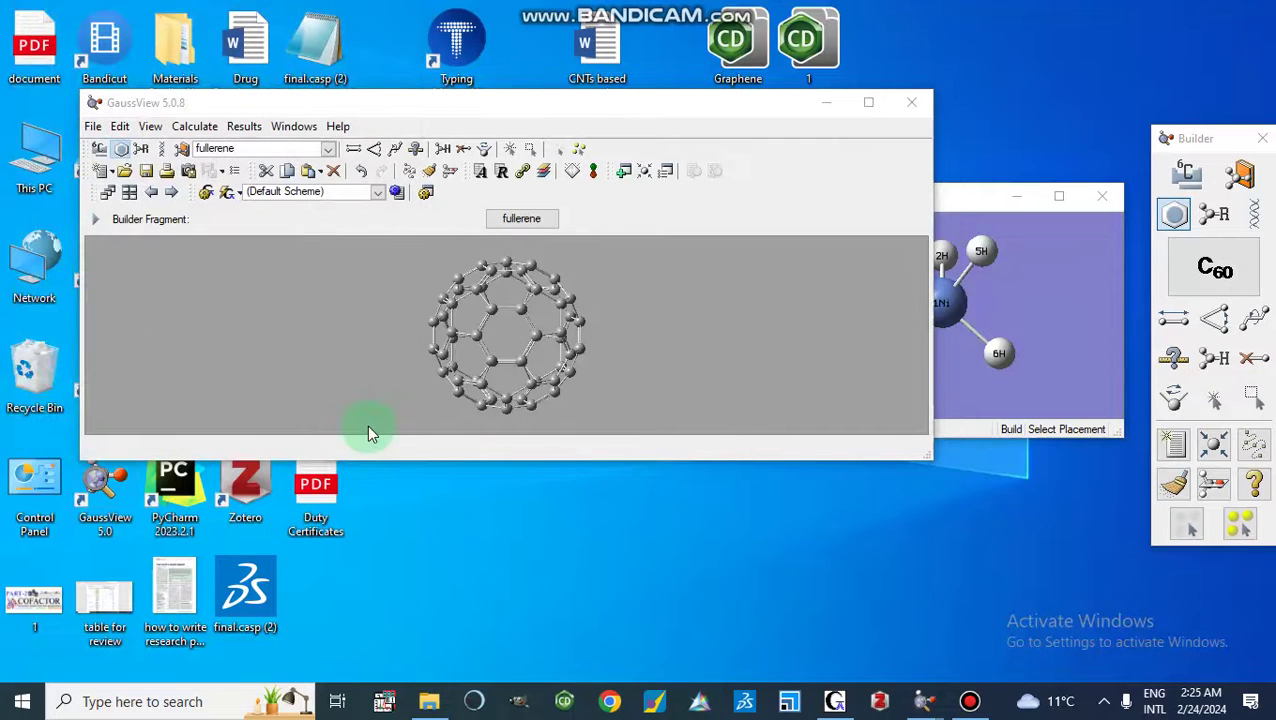
pyautogui.moveTo(448, 295)
pyautogui.mouseDown()
pyautogui.moveTo(530, 336)
pyautogui.moveTo(441, 399)
pyautogui.moveTo(530, 248)
pyautogui.moveTo(507, 372)
pyautogui.moveTo(440, 382)
pyautogui.mouseUp()
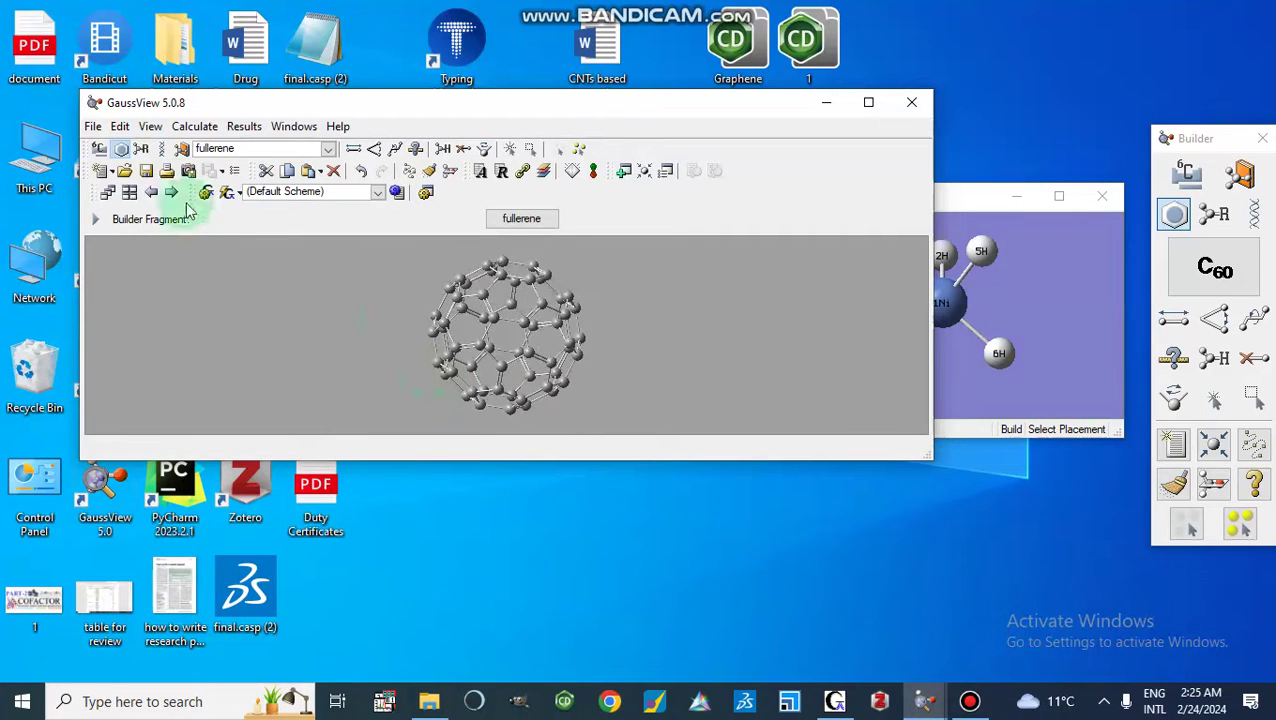
# Choose the phosphonyl R-group fragment as the builder fragment and rotate its preview.
pyautogui.click(120, 148)
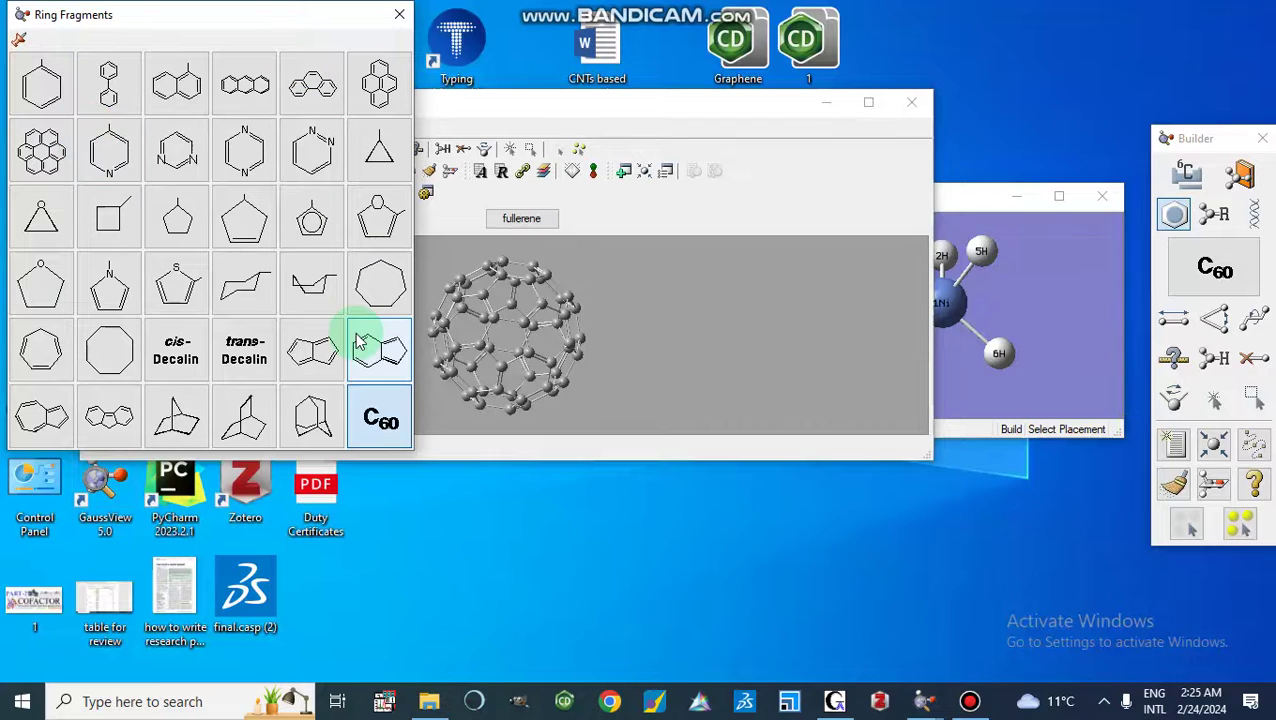
pyautogui.click(398, 18)
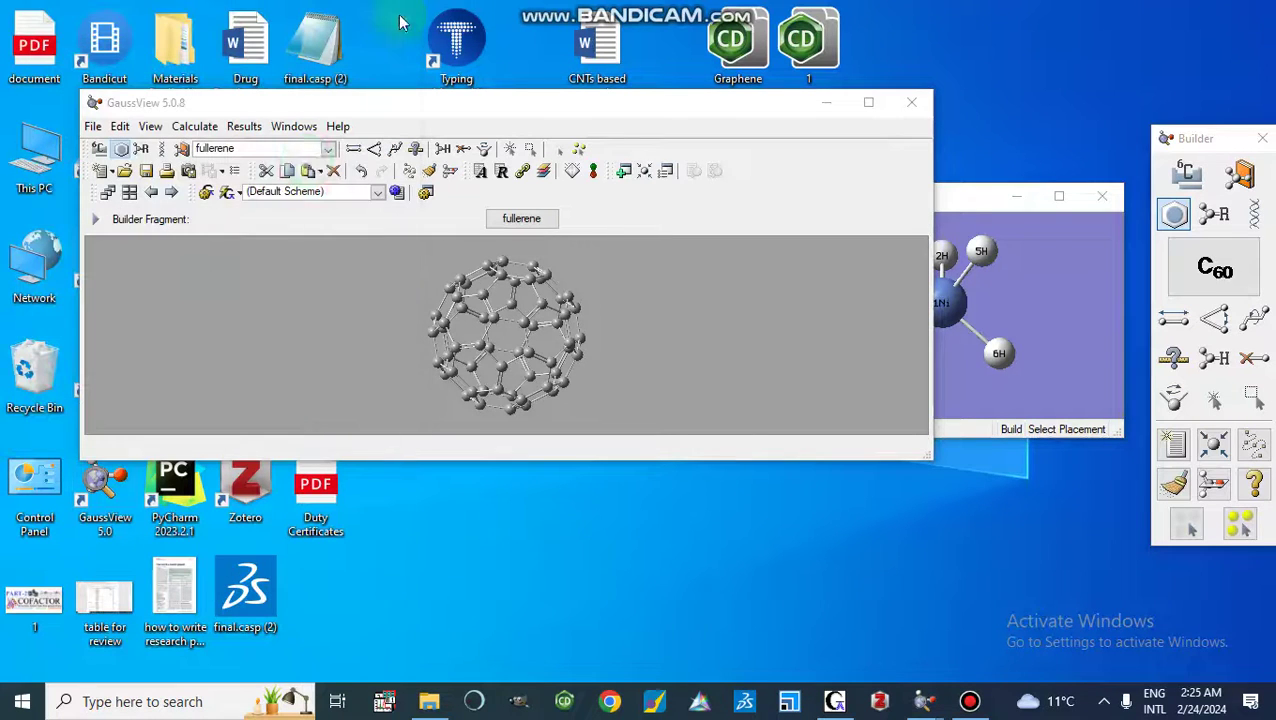
pyautogui.click(144, 156)
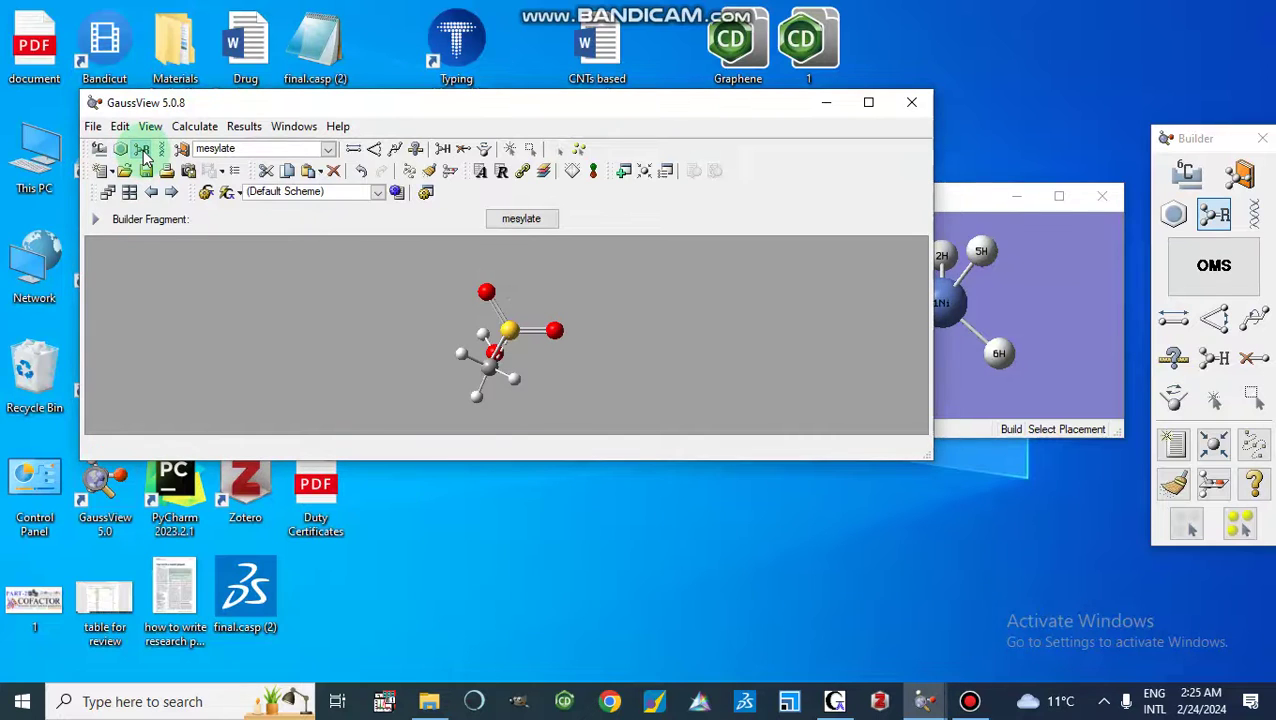
pyautogui.click(144, 156)
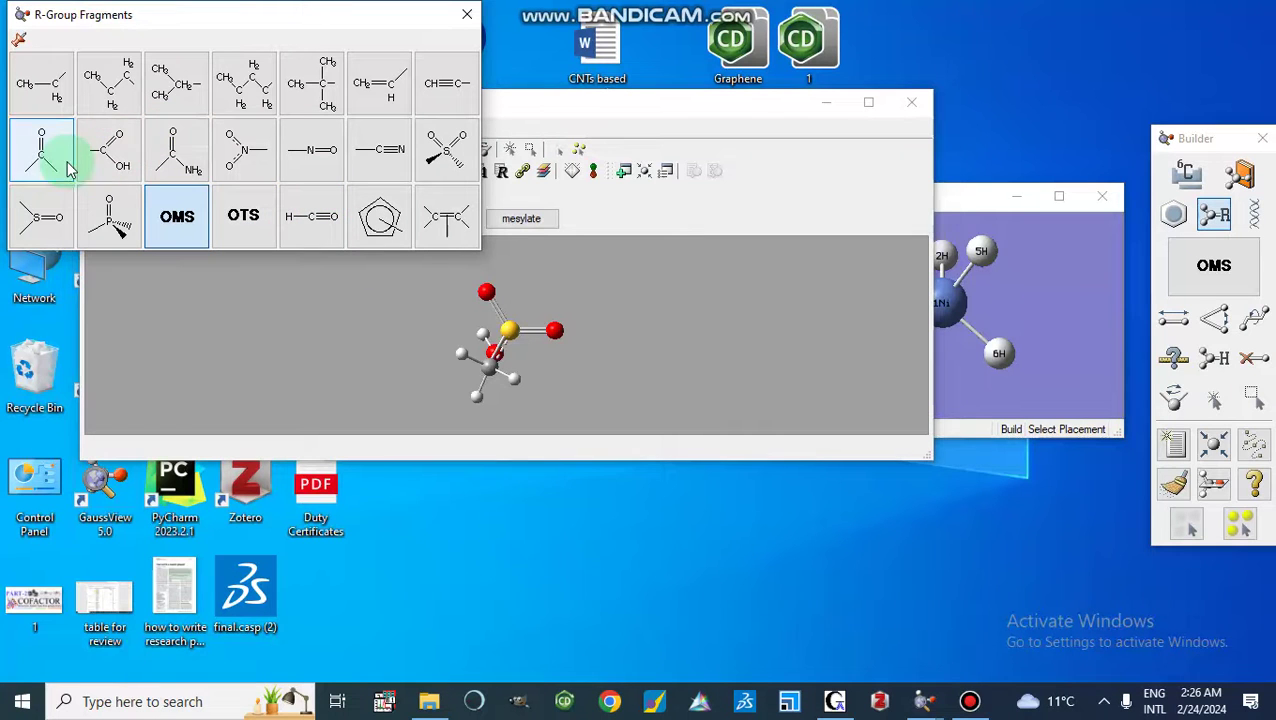
pyautogui.click(106, 219)
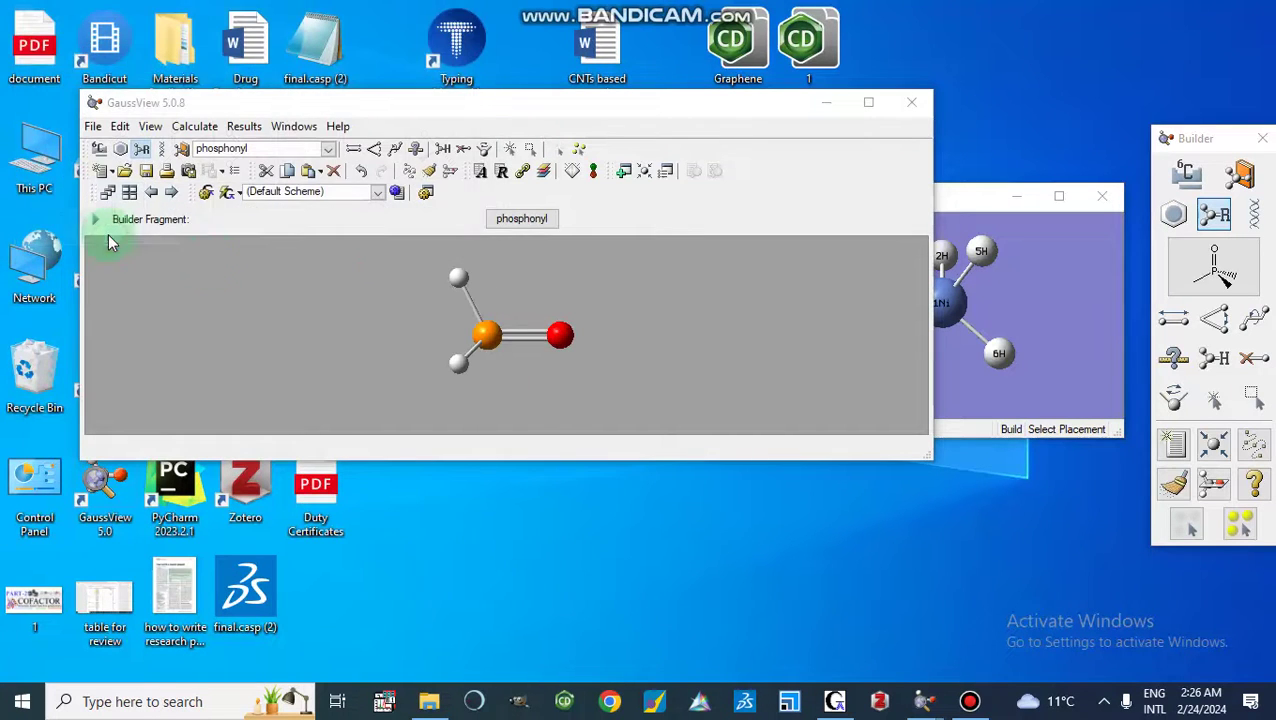
pyautogui.moveTo(529, 291); pyautogui.dragTo(428, 331)
pyautogui.moveTo(432, 360); pyautogui.dragTo(421, 370)
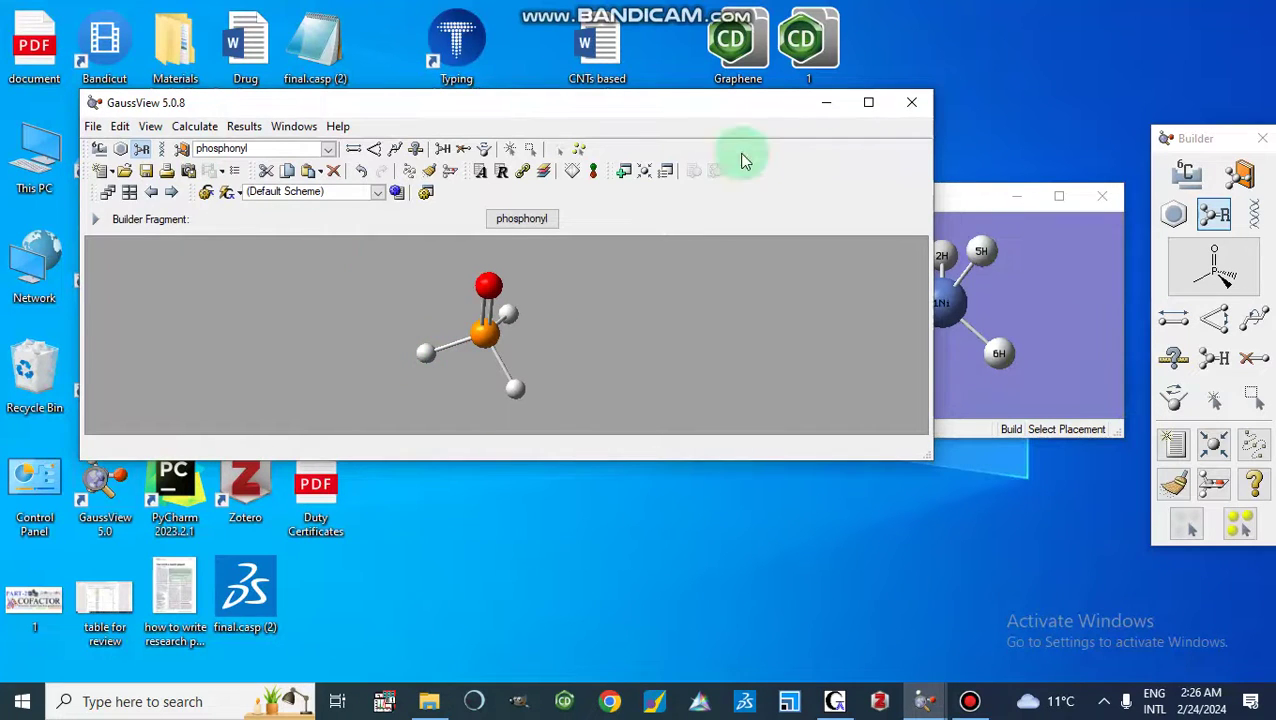
pyautogui.click(1221, 218)
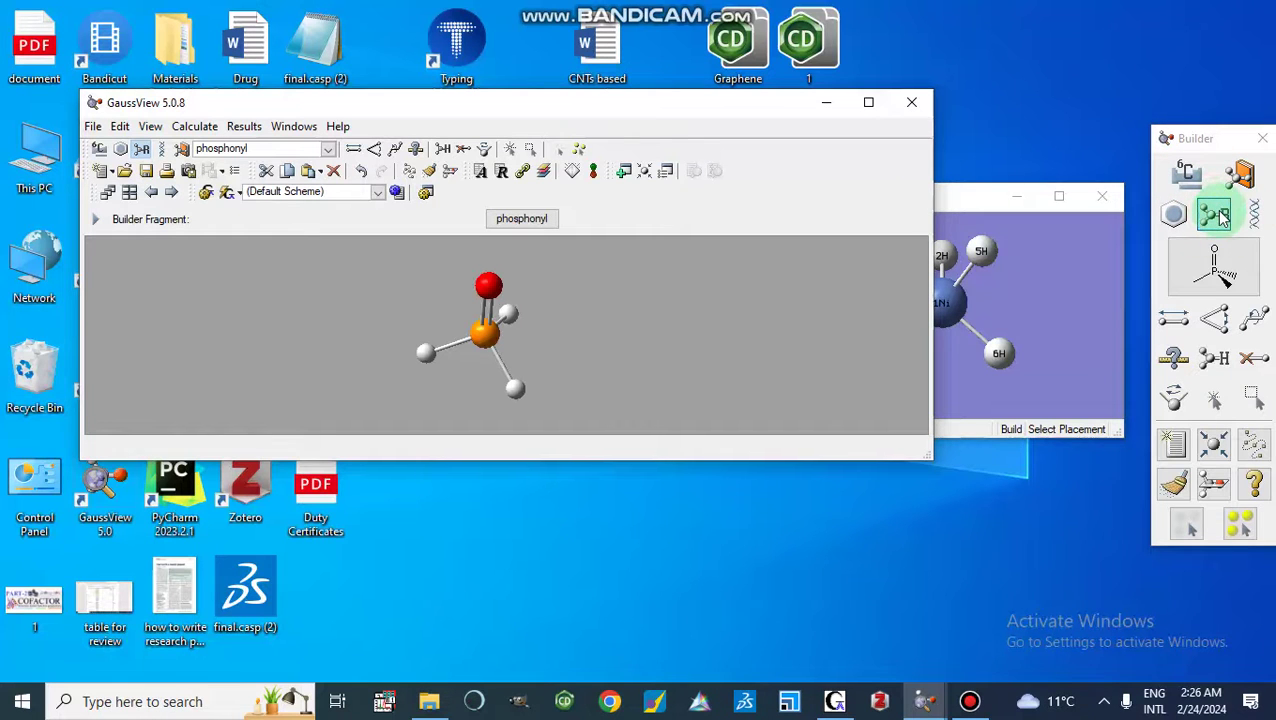
pyautogui.click(1216, 224)
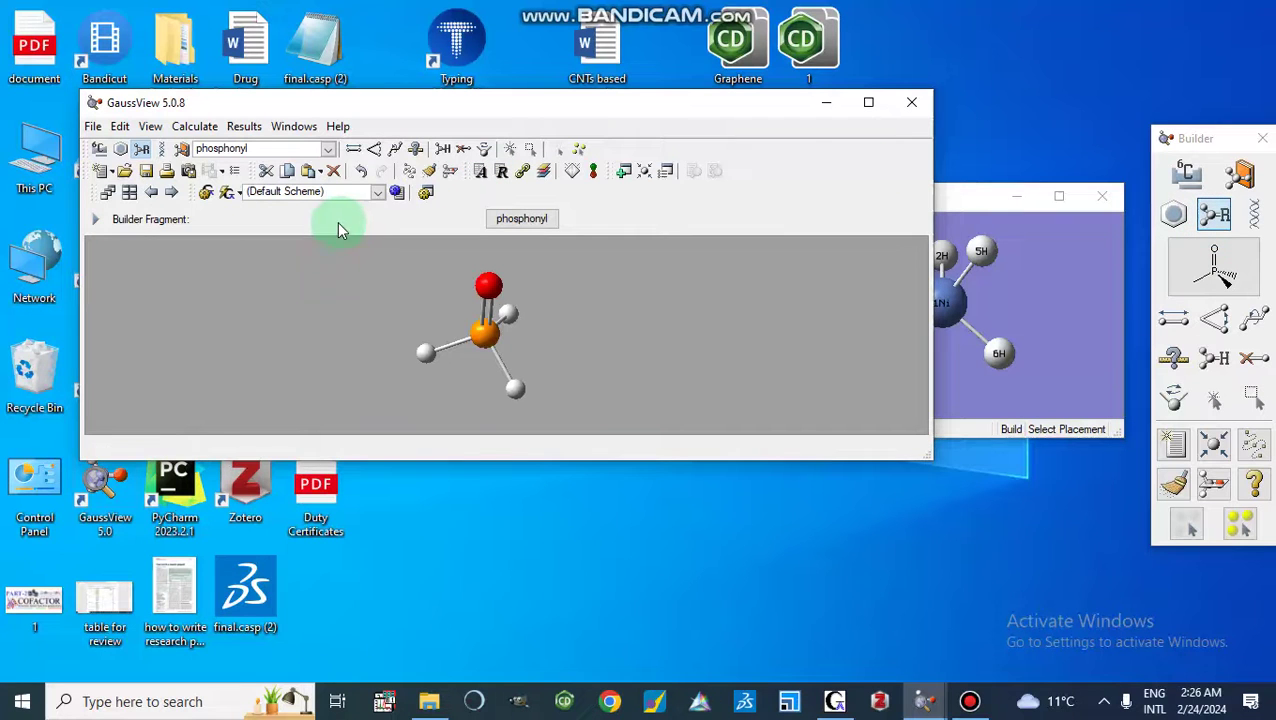
# Activate the DeOxyAdenosine central residue as the biological builder fragment and rotate its preview to show the rings.
pyautogui.click(163, 148)
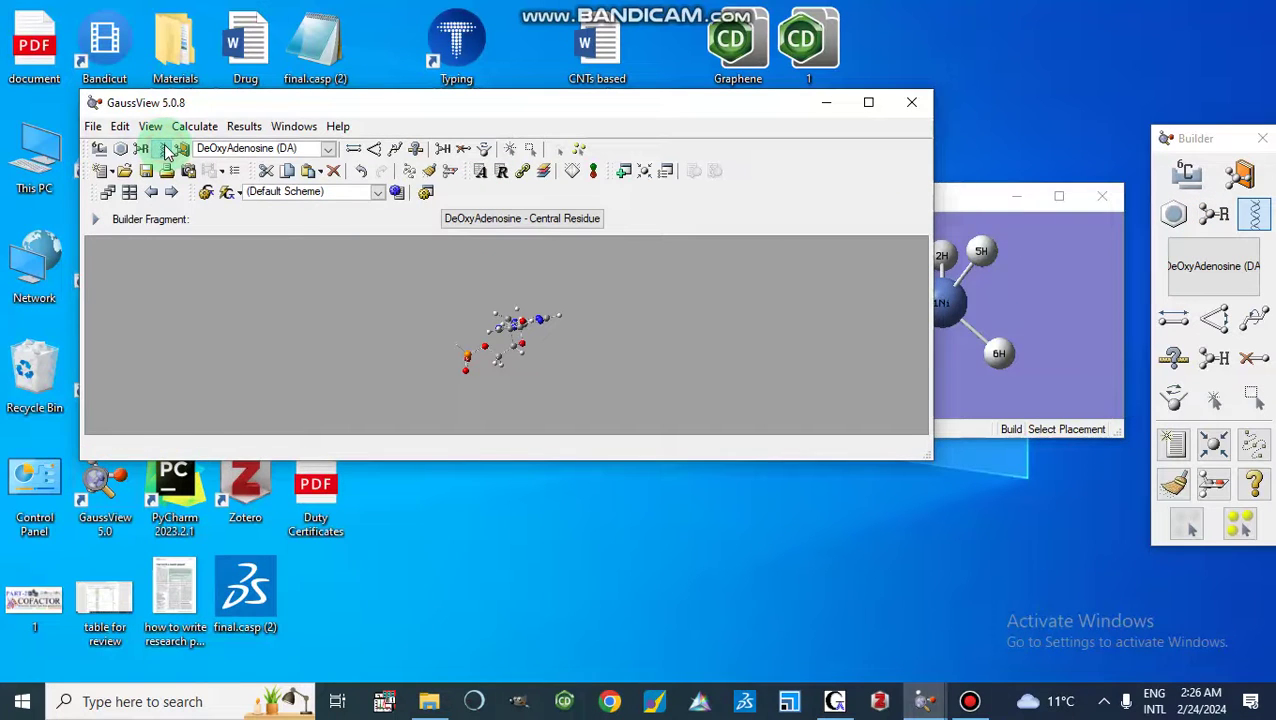
pyautogui.click(418, 280)
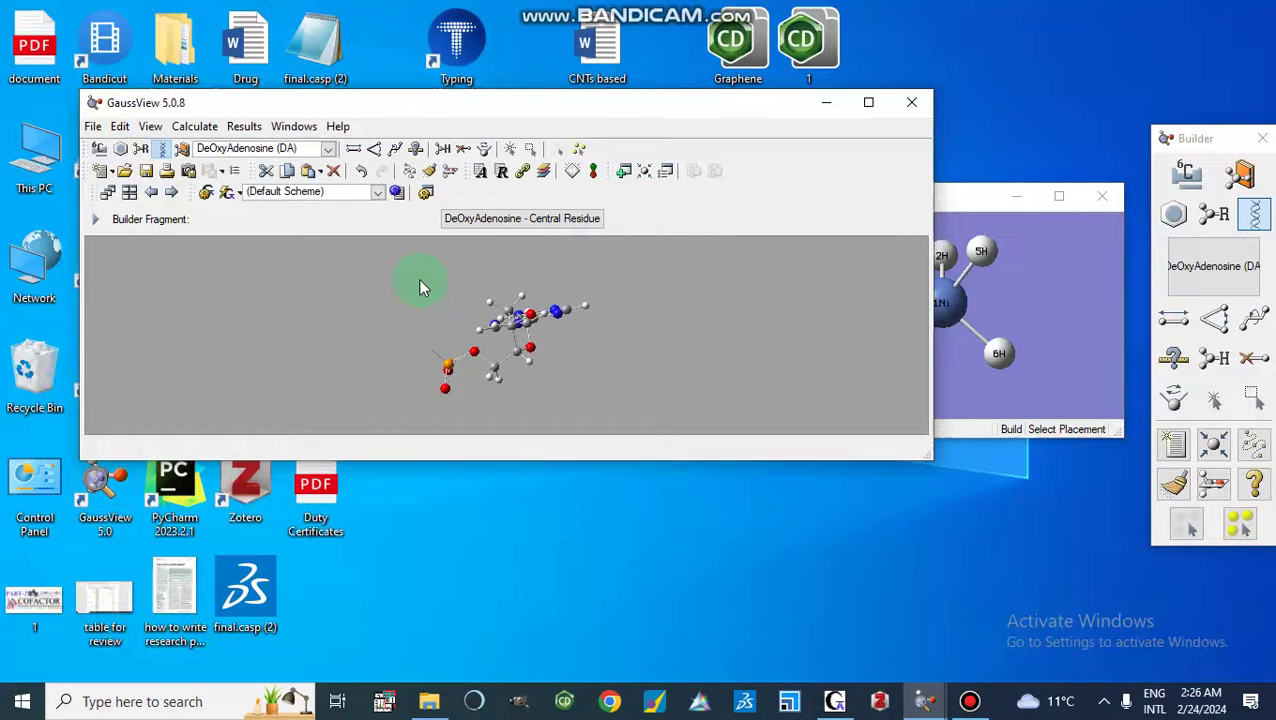
pyautogui.moveTo(446, 320); pyautogui.dragTo(403, 293)
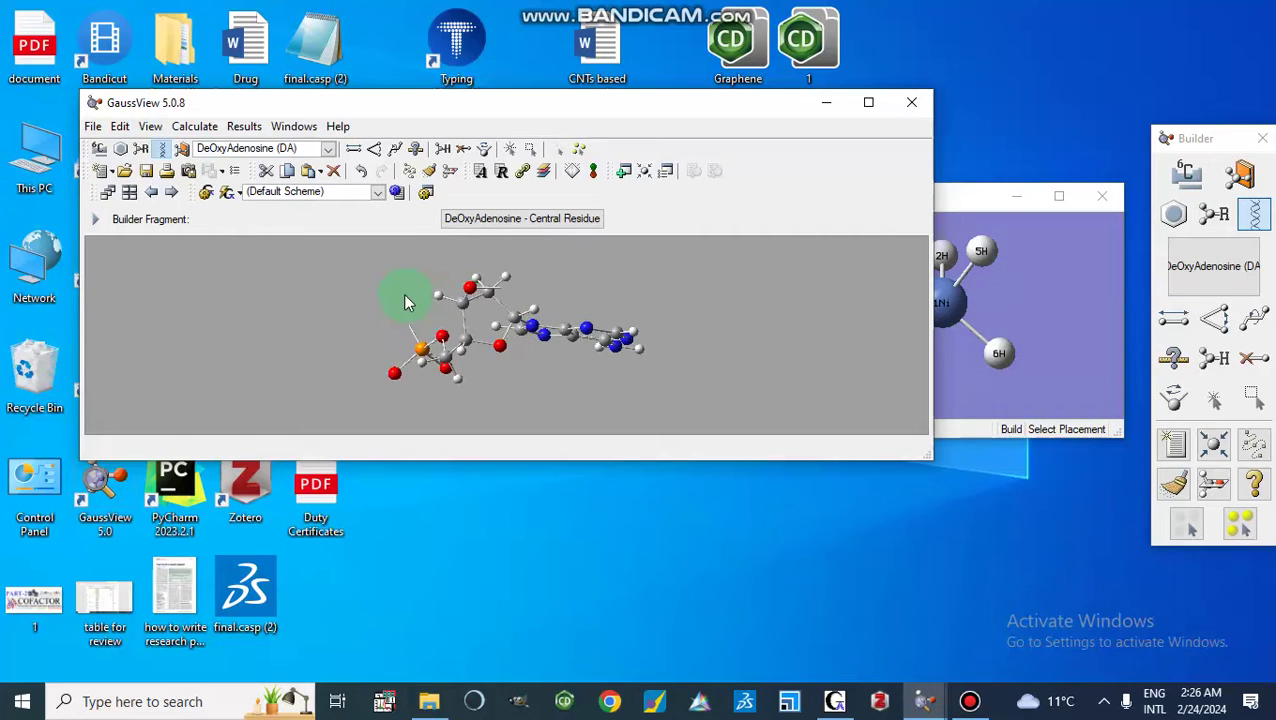
pyautogui.click(163, 150)
pyautogui.click(447, 393)
pyautogui.moveTo(443, 291); pyautogui.dragTo(549, 412)
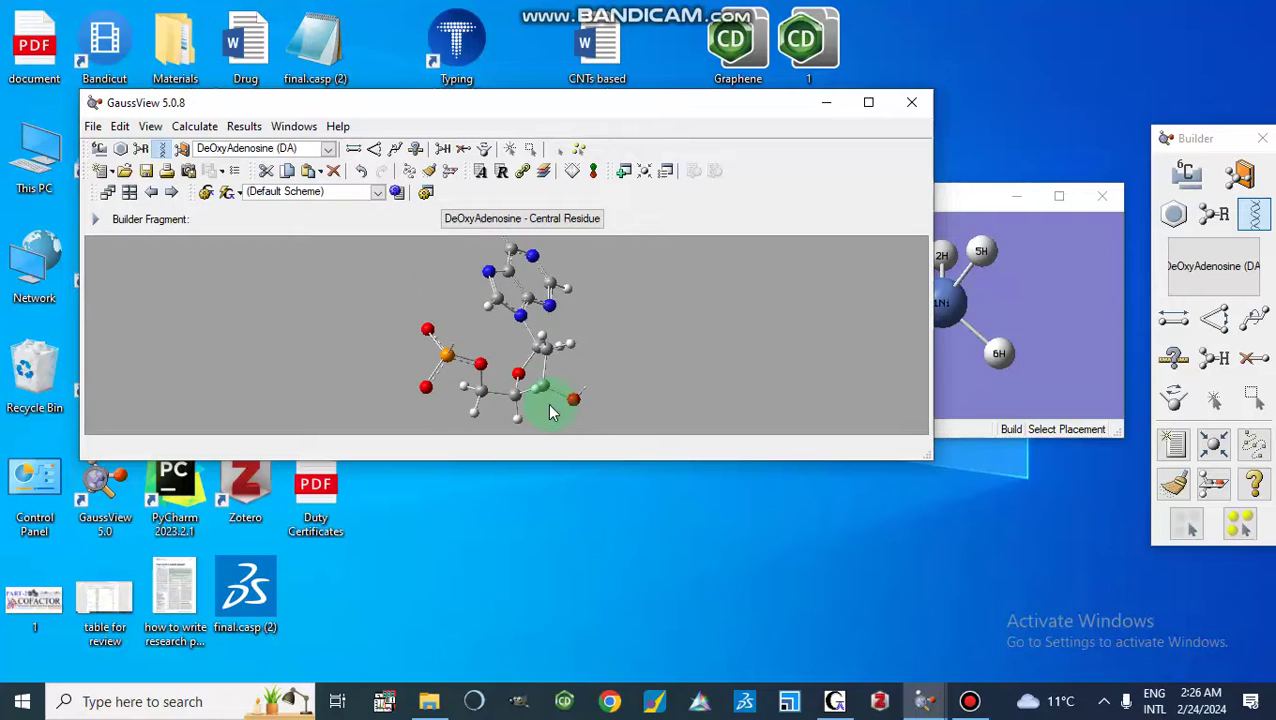
# Change the biological fragment type to Amino Acid and rotate the preview of the Glutamine central residue.
pyautogui.click(165, 148)
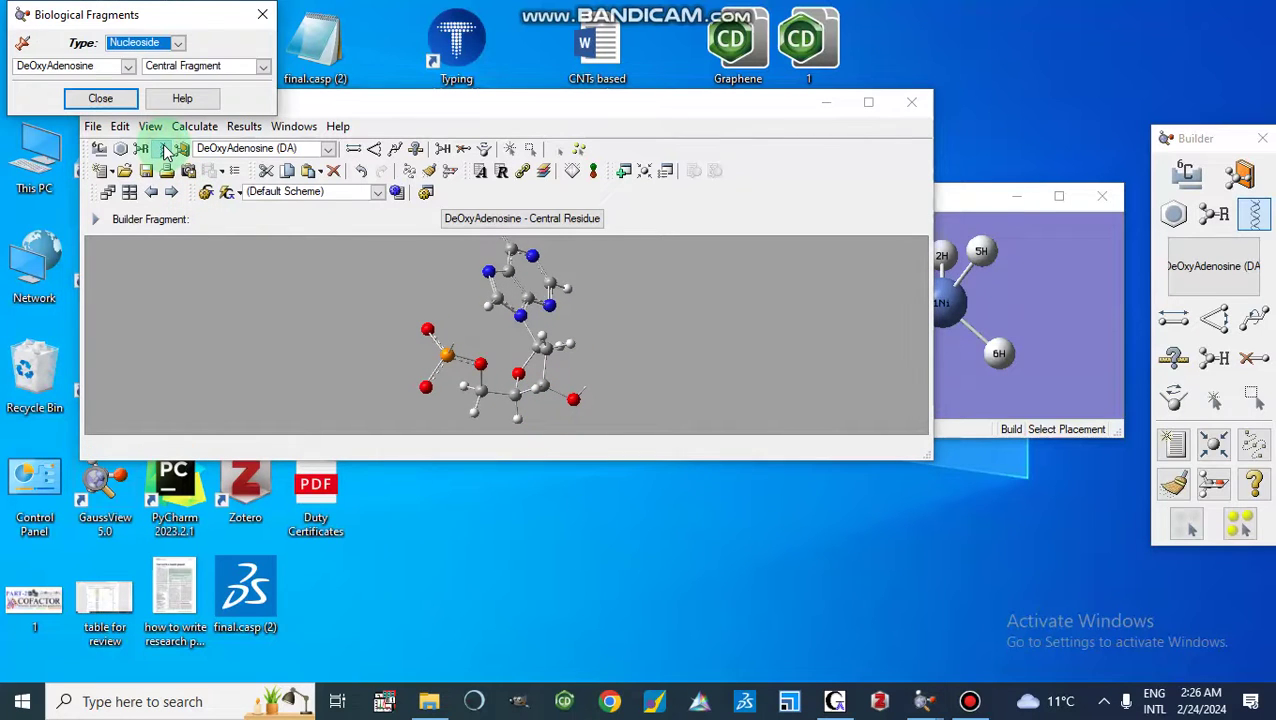
pyautogui.click(179, 42)
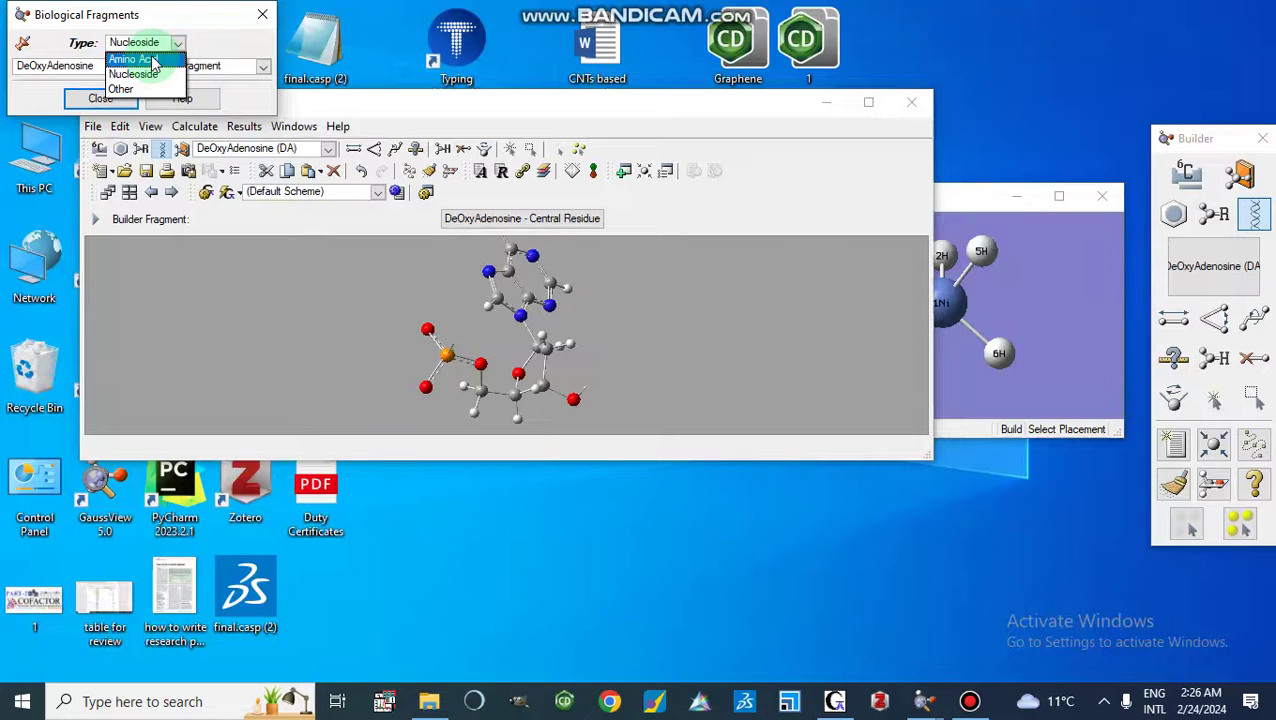
pyautogui.click(150, 60)
pyautogui.click(336, 379)
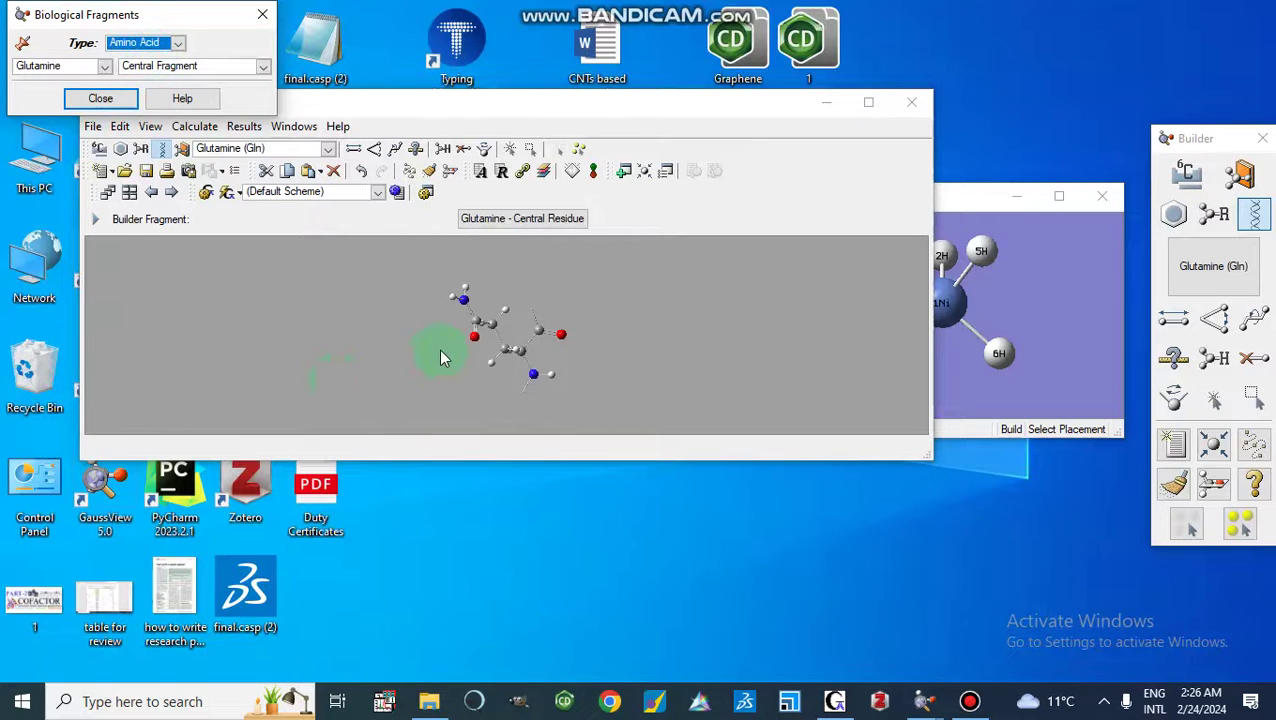
pyautogui.moveTo(439, 349); pyautogui.dragTo(358, 352)
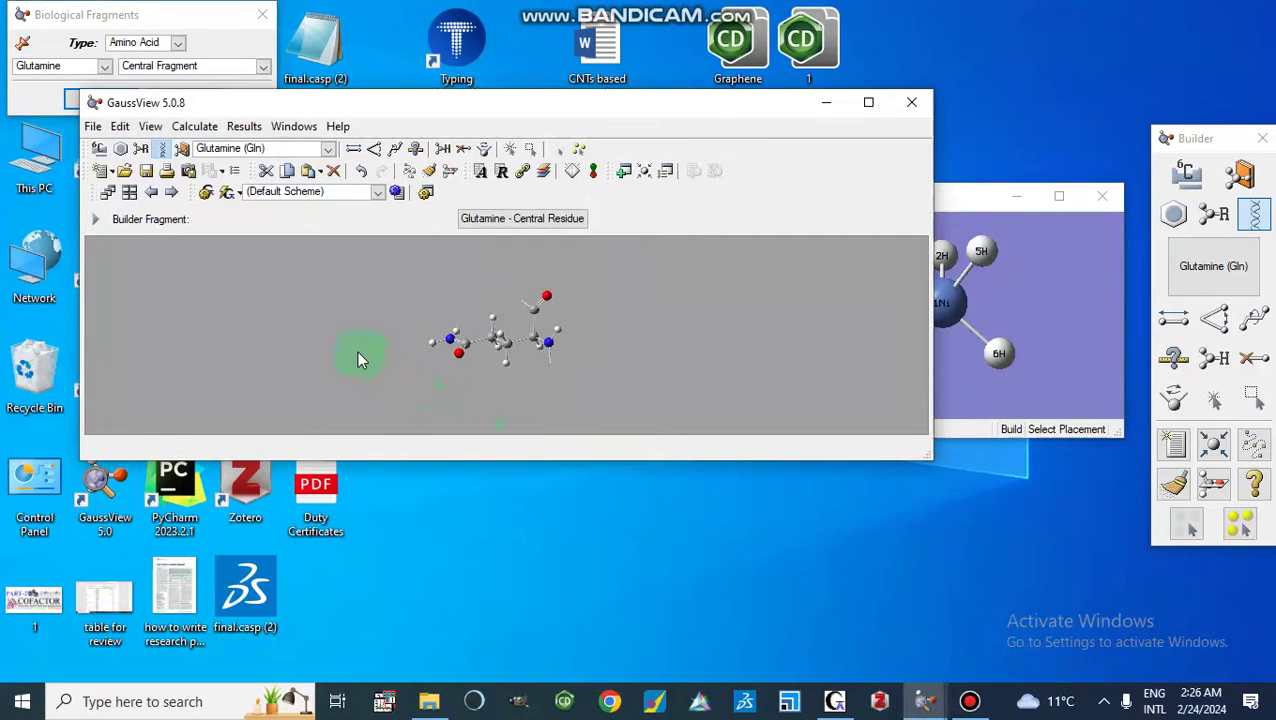
# Load the Glycine and Leucine amino acid central fragments in turn as the builder fragment.
pyautogui.click(102, 66)
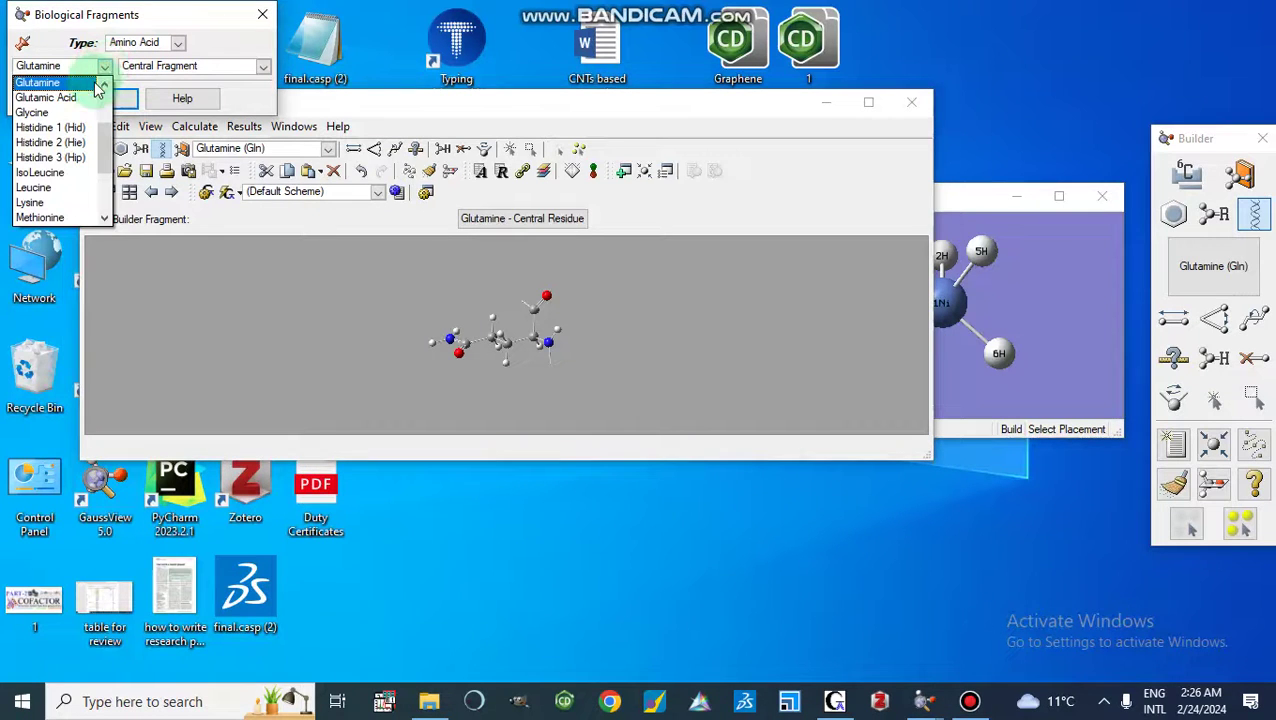
pyautogui.click(81, 114)
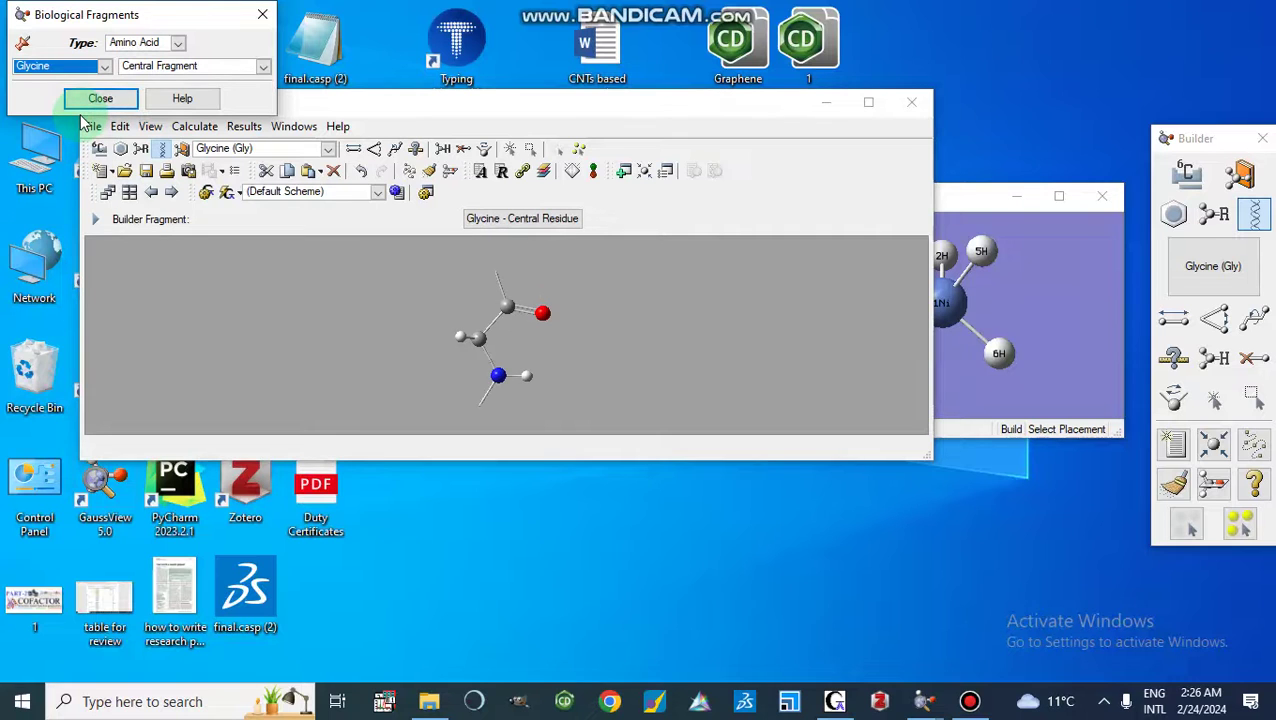
pyautogui.click(102, 66)
pyautogui.click(74, 158)
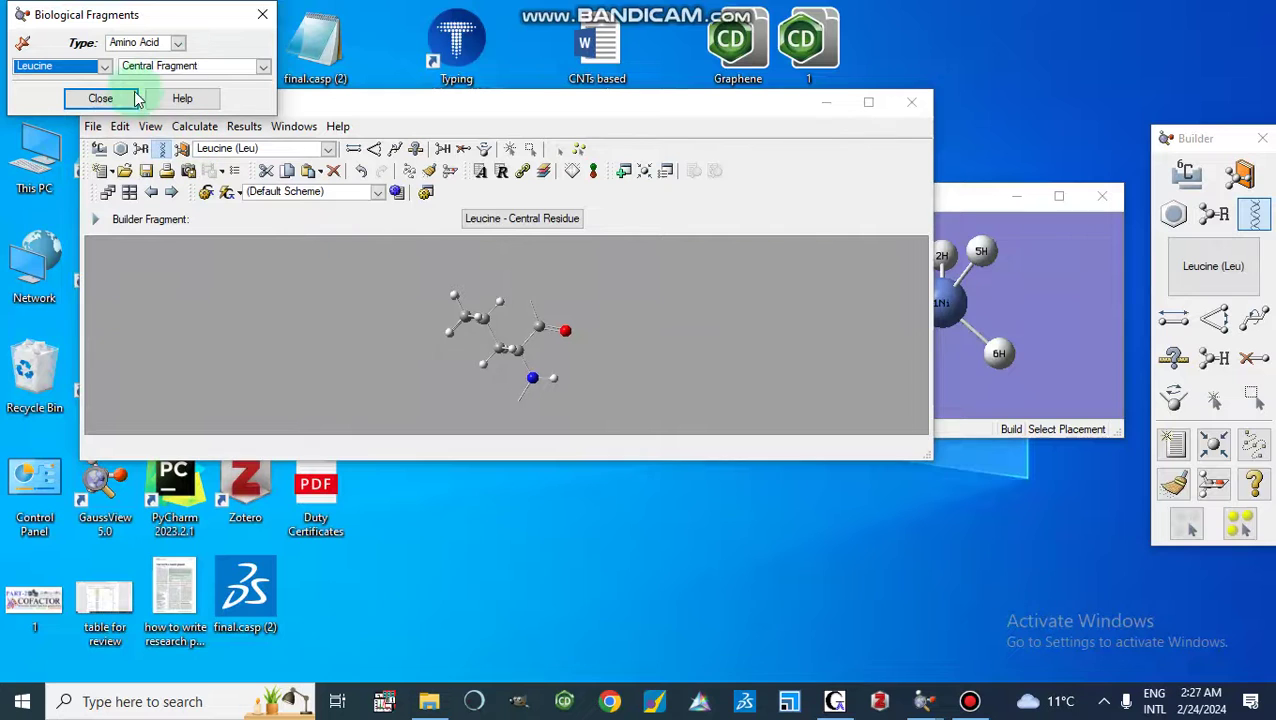
# Choose Methionine as the amino acid fragment, and rotate and enlarge its preview.
pyautogui.click(104, 66)
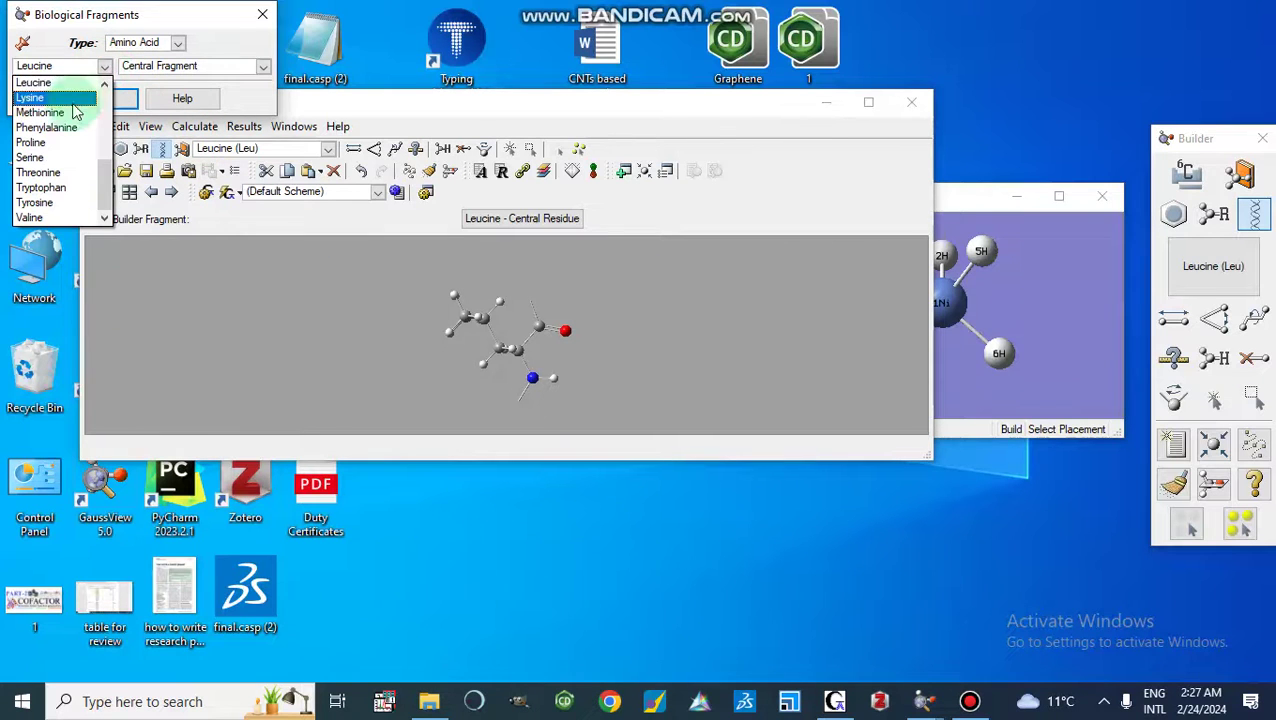
pyautogui.click(64, 116)
pyautogui.click(466, 330)
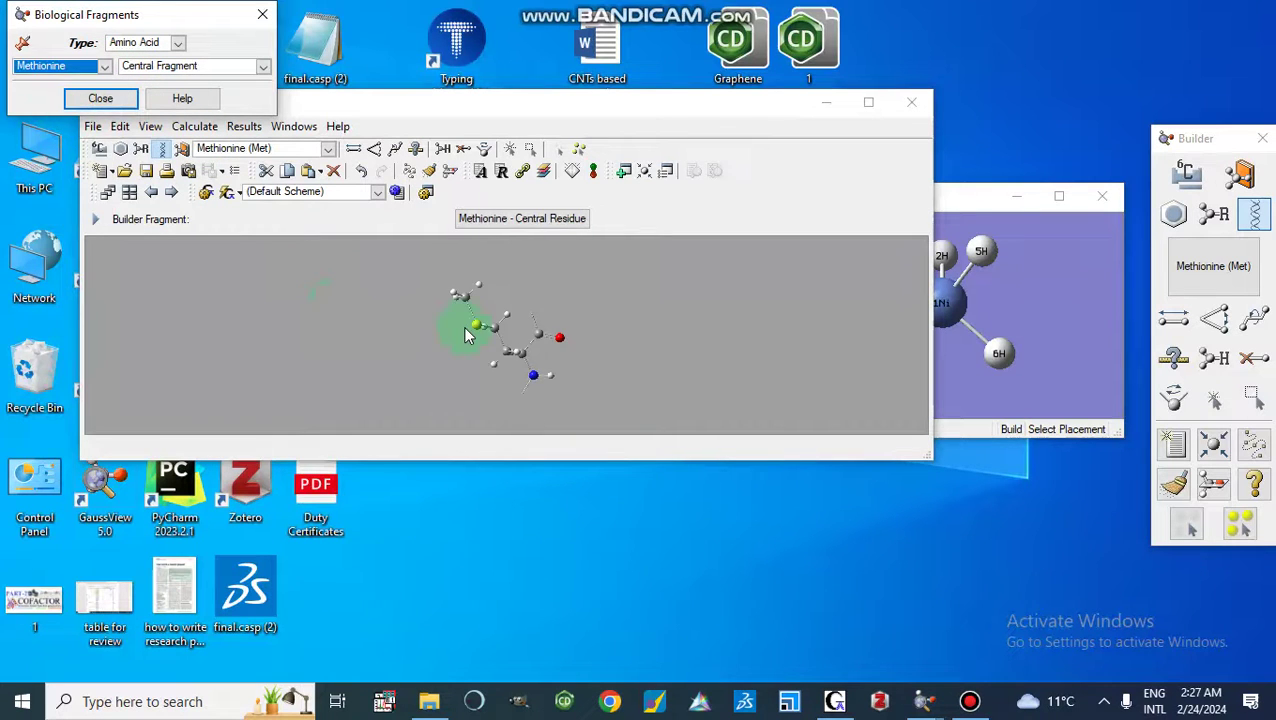
pyautogui.moveTo(494, 391); pyautogui.dragTo(405, 388)
pyautogui.scroll(3, 405, 388)
pyautogui.scroll(-1, 405, 396)
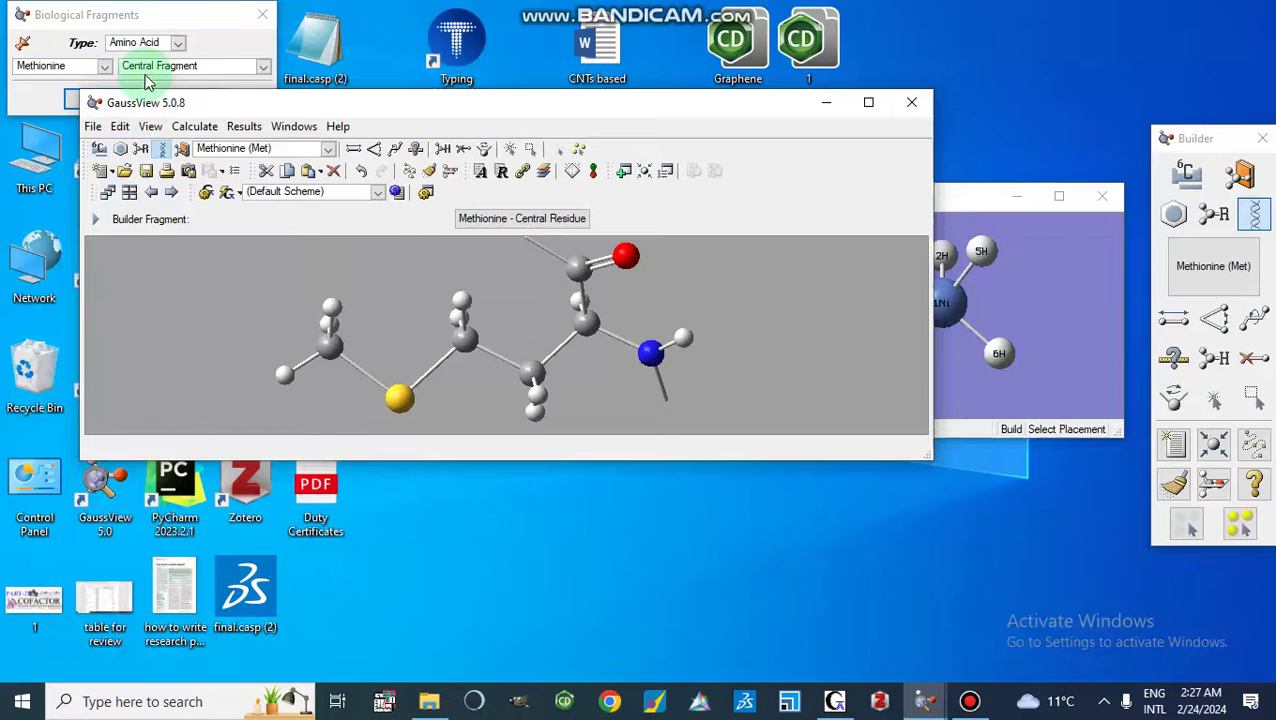
# Switch the amino acid to its Carboxyl-Terminal Fragment form, change it to Serine, and rotate the preview.
pyautogui.click(264, 67)
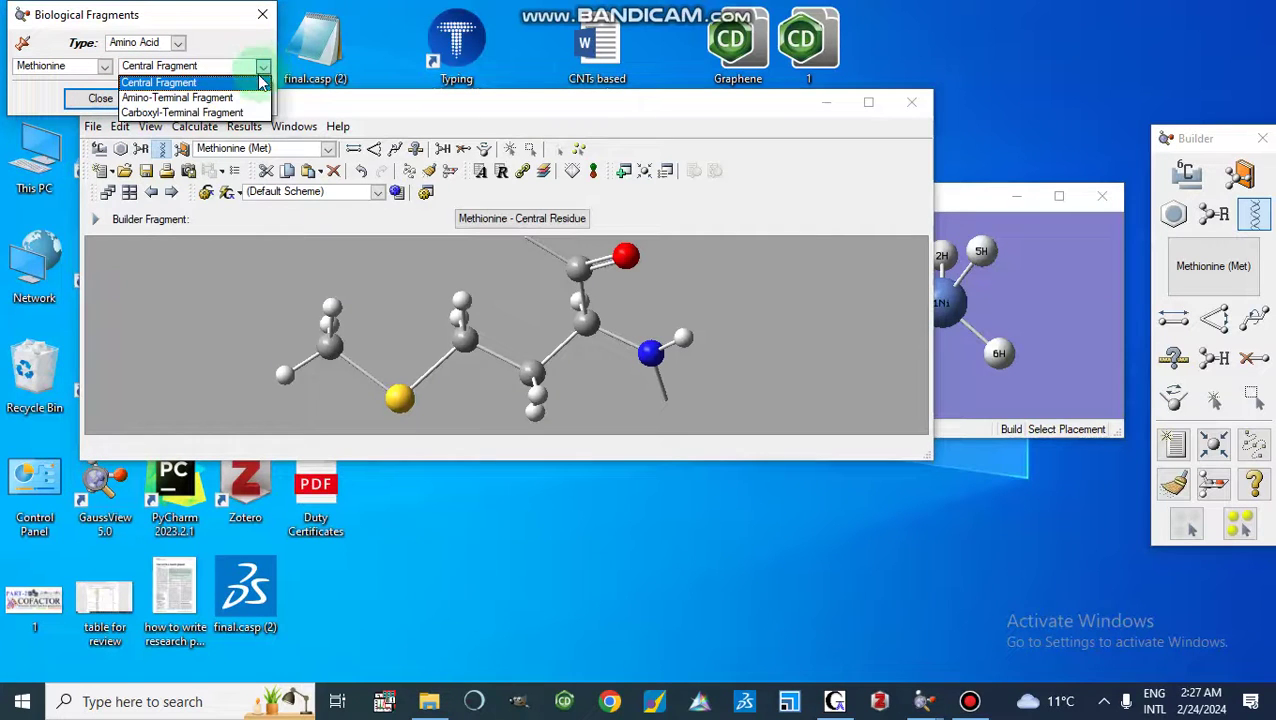
pyautogui.click(217, 113)
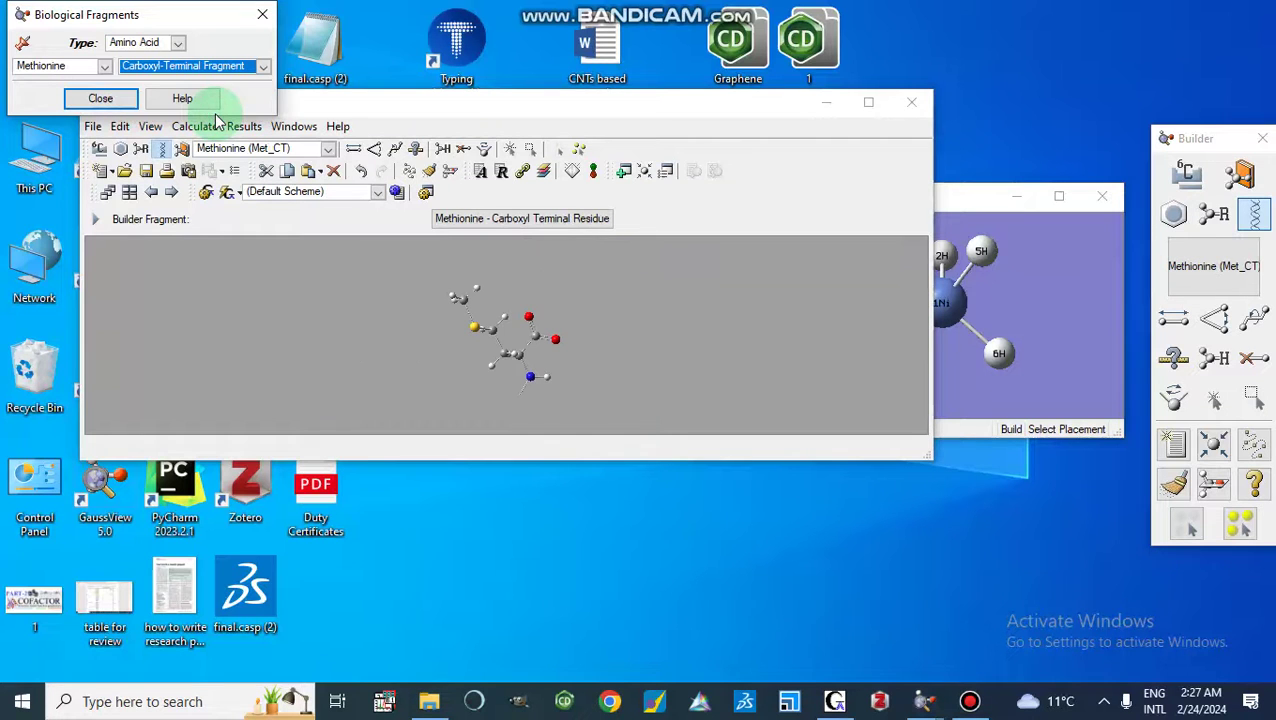
pyautogui.click(104, 66)
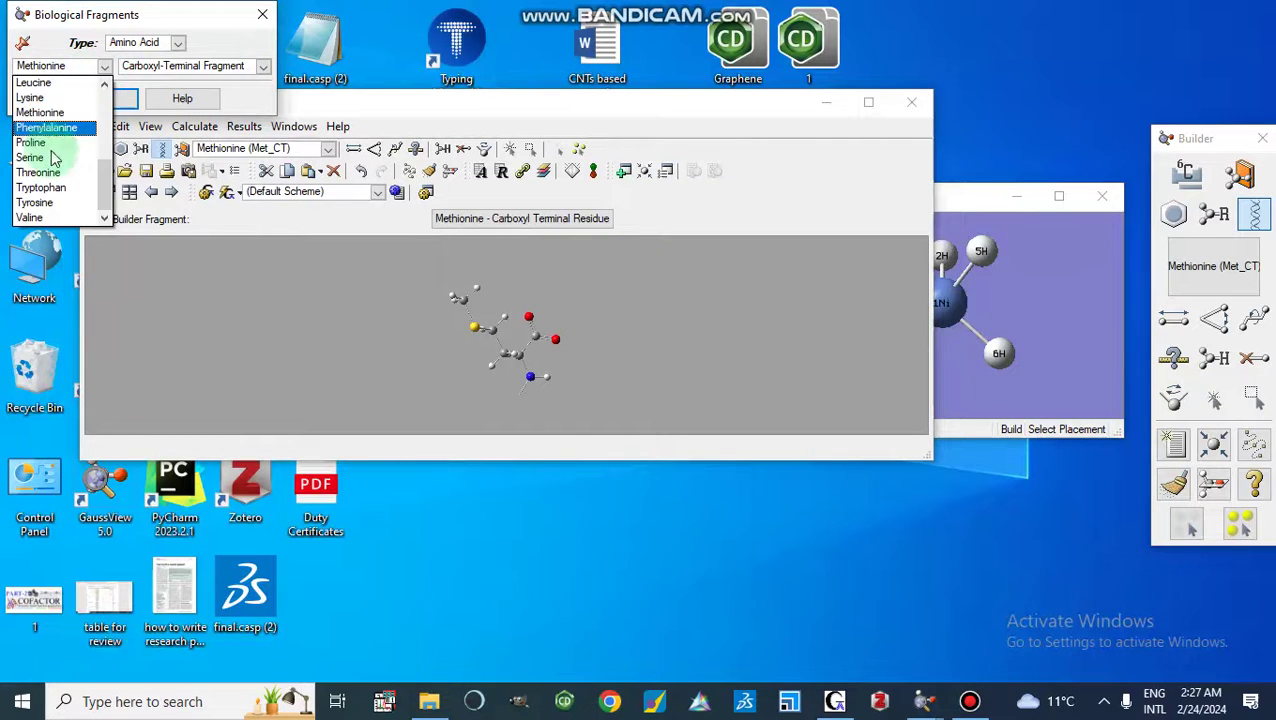
pyautogui.click(51, 158)
pyautogui.moveTo(411, 317); pyautogui.dragTo(349, 314)
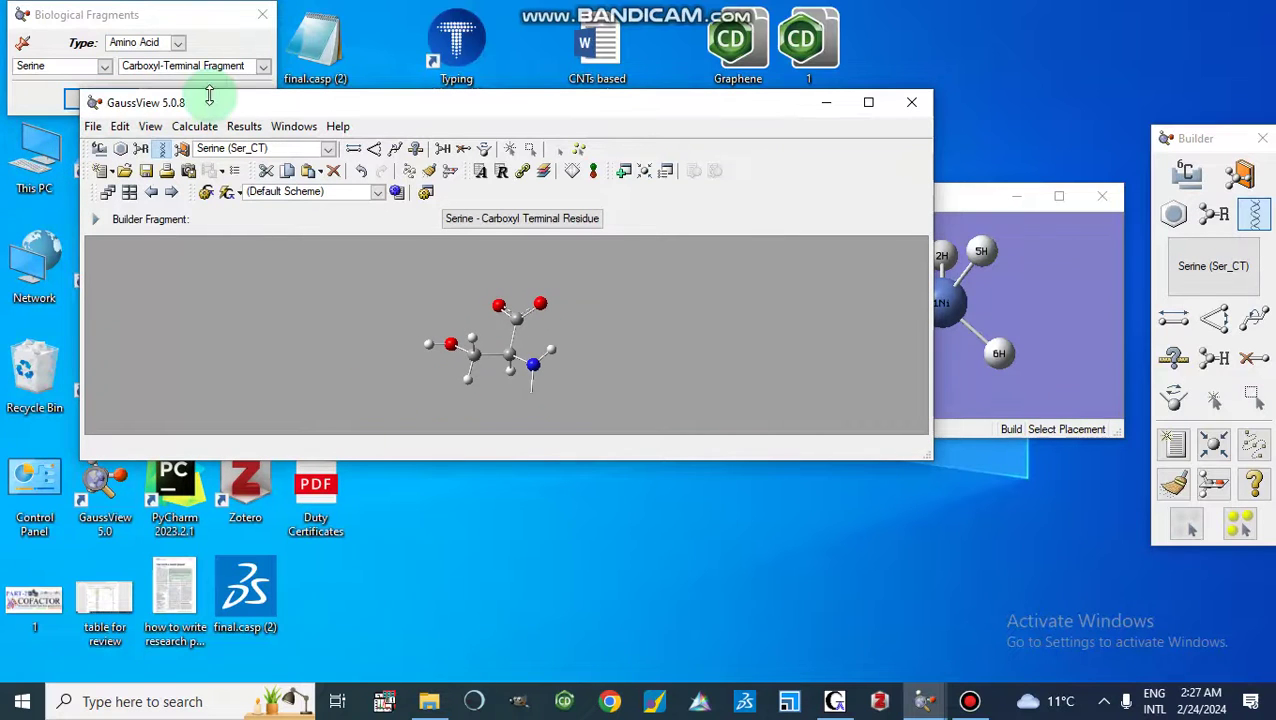
# Set the biological fragment type to Nucleoside, choose Adenosine, and rotate its preview to show the whole structure.
pyautogui.click(174, 42)
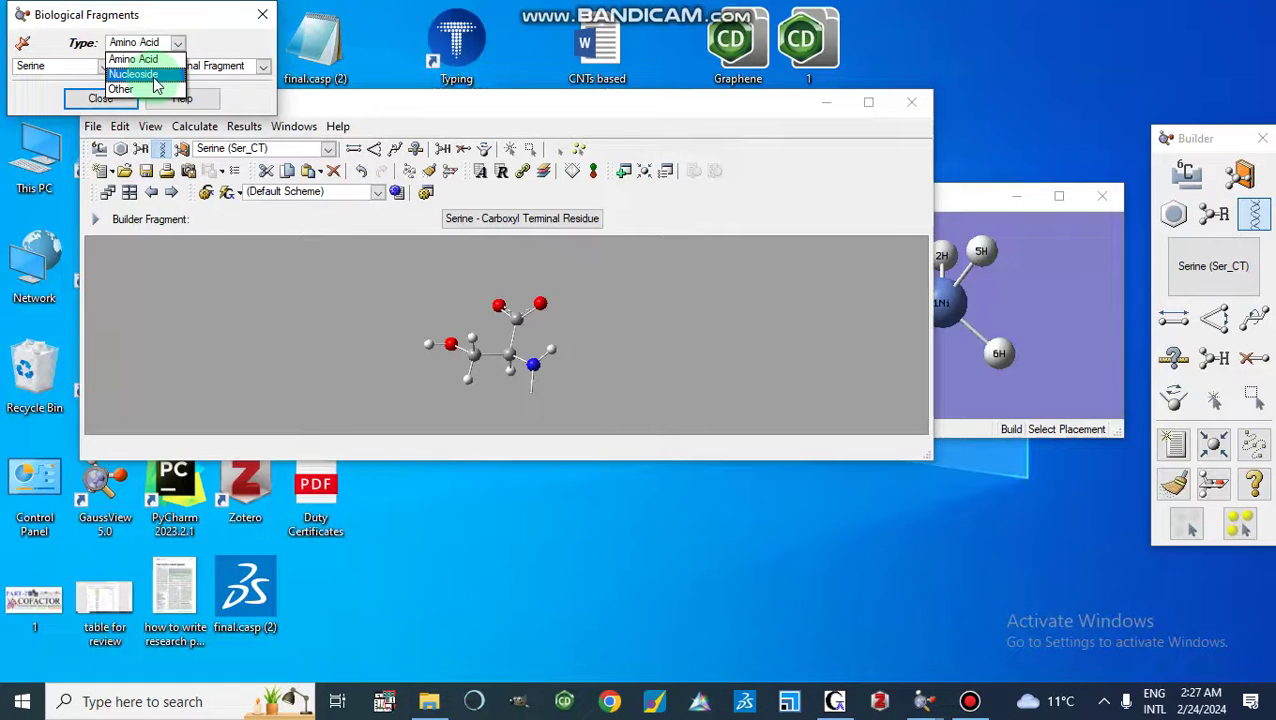
pyautogui.click(142, 75)
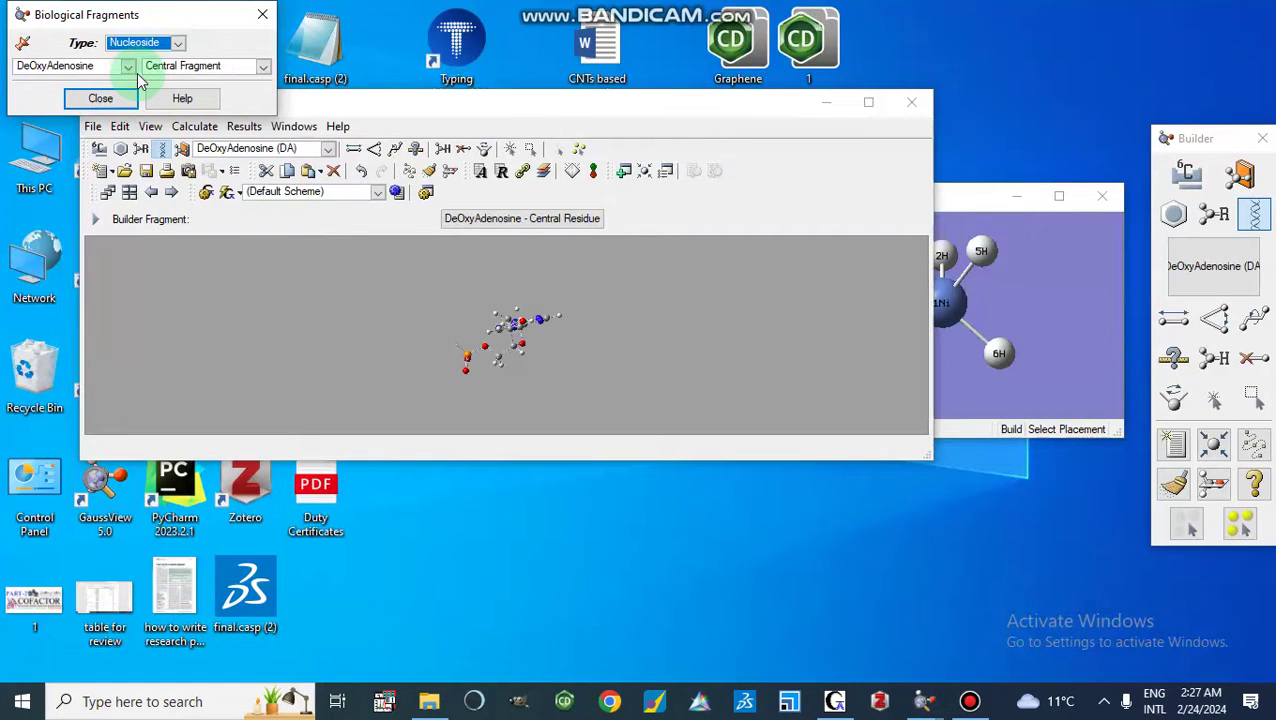
pyautogui.click(128, 66)
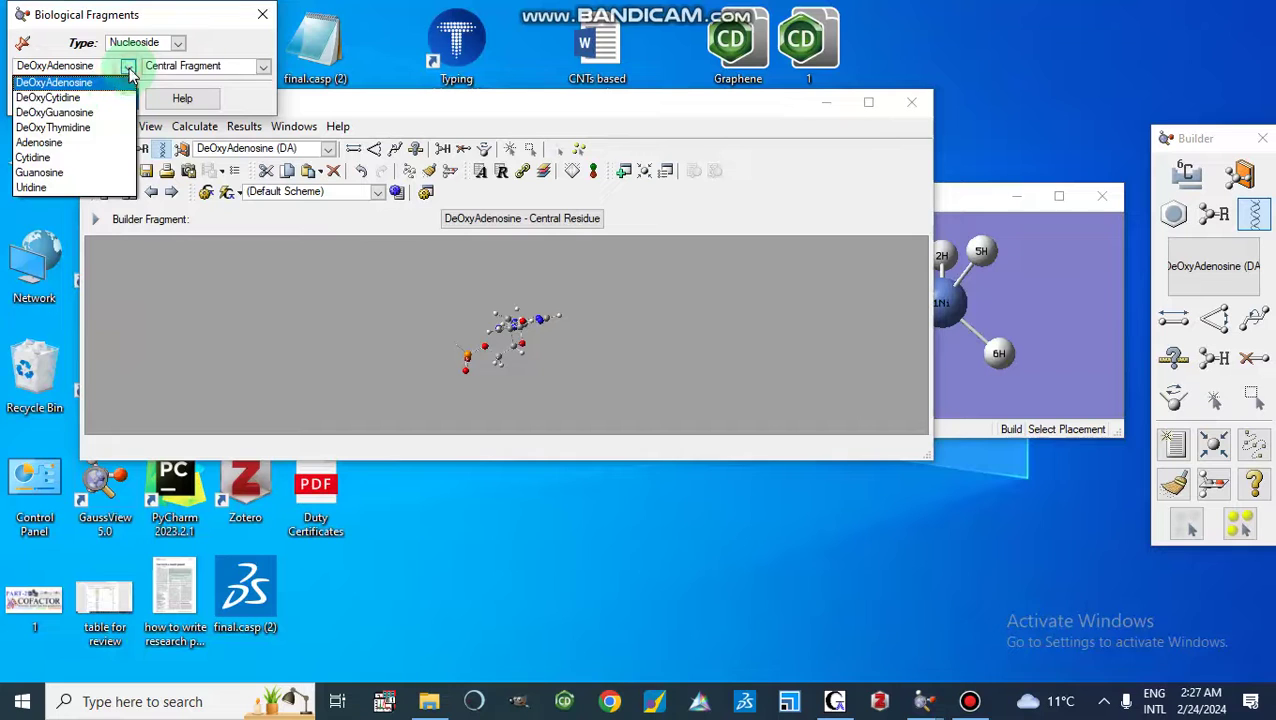
pyautogui.click(88, 140)
pyautogui.moveTo(456, 320); pyautogui.dragTo(482, 401)
pyautogui.moveTo(425, 315); pyautogui.dragTo(416, 370)
pyautogui.click(878, 438)
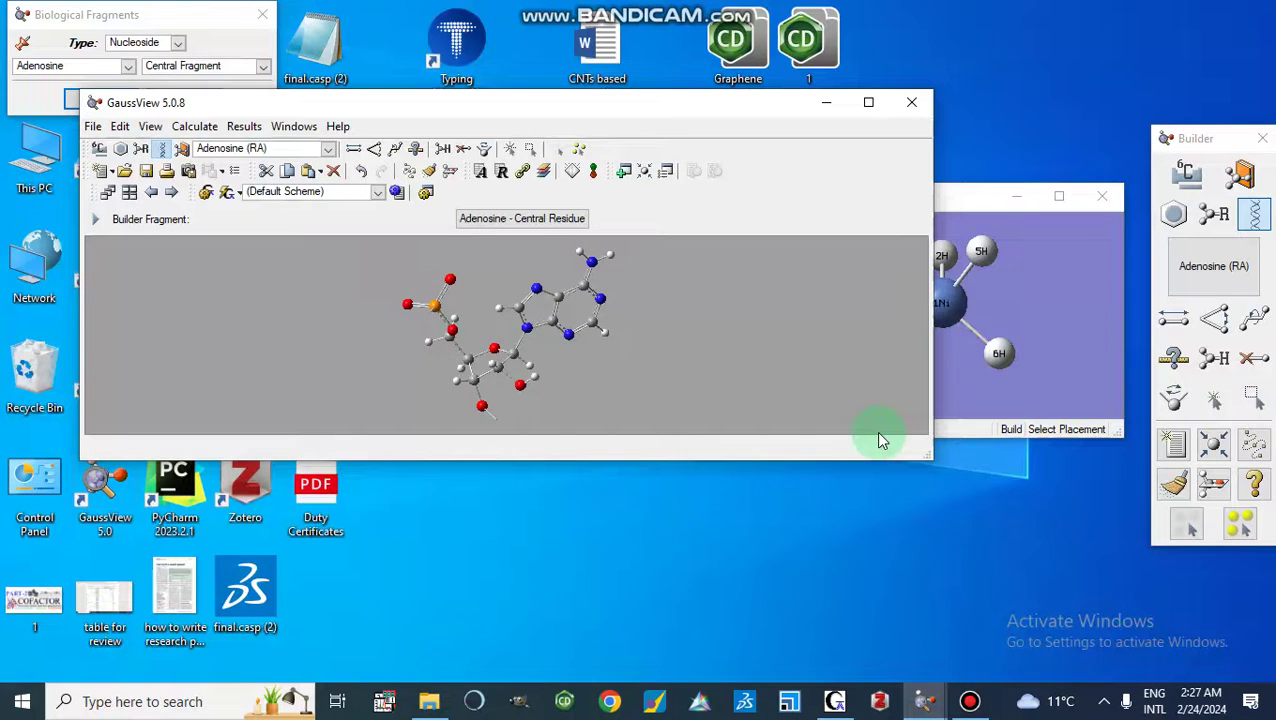
# Close the molecule window containing the nickel atom with its hydrogens.
pyautogui.click(1102, 196)
pyautogui.click(632, 325)
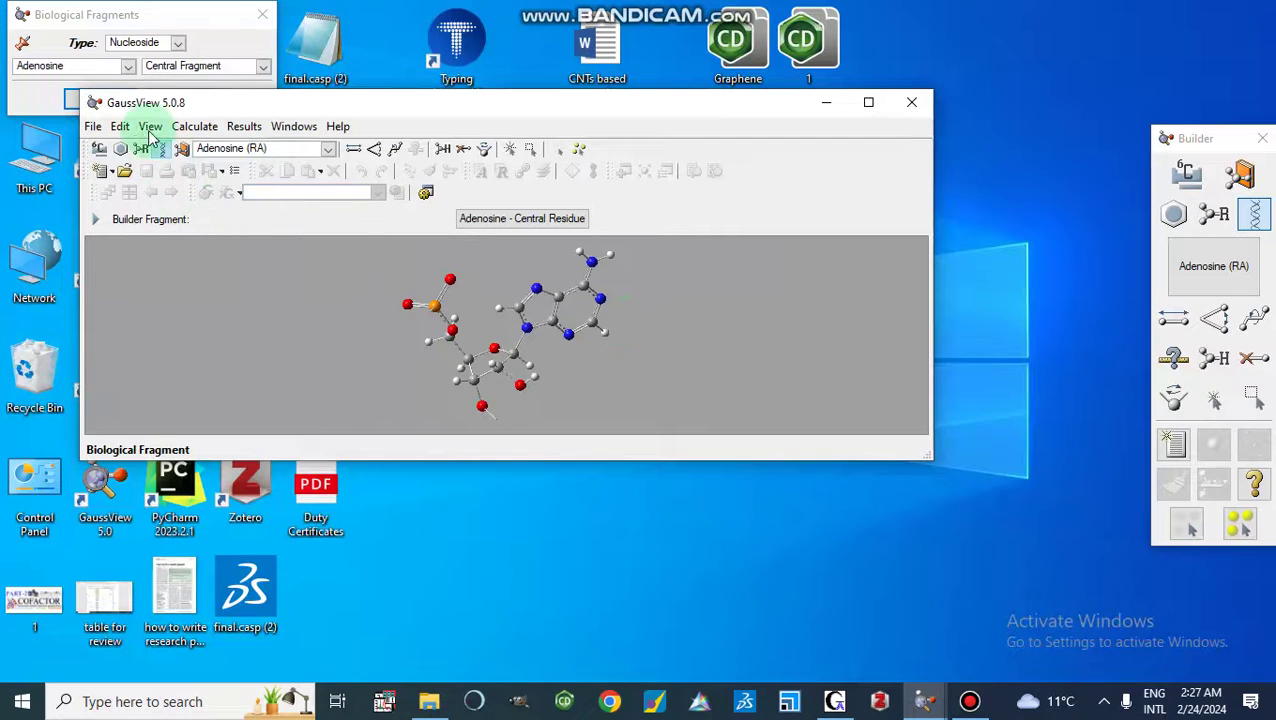
pyautogui.click(93, 127)
pyautogui.moveTo(90, 150)
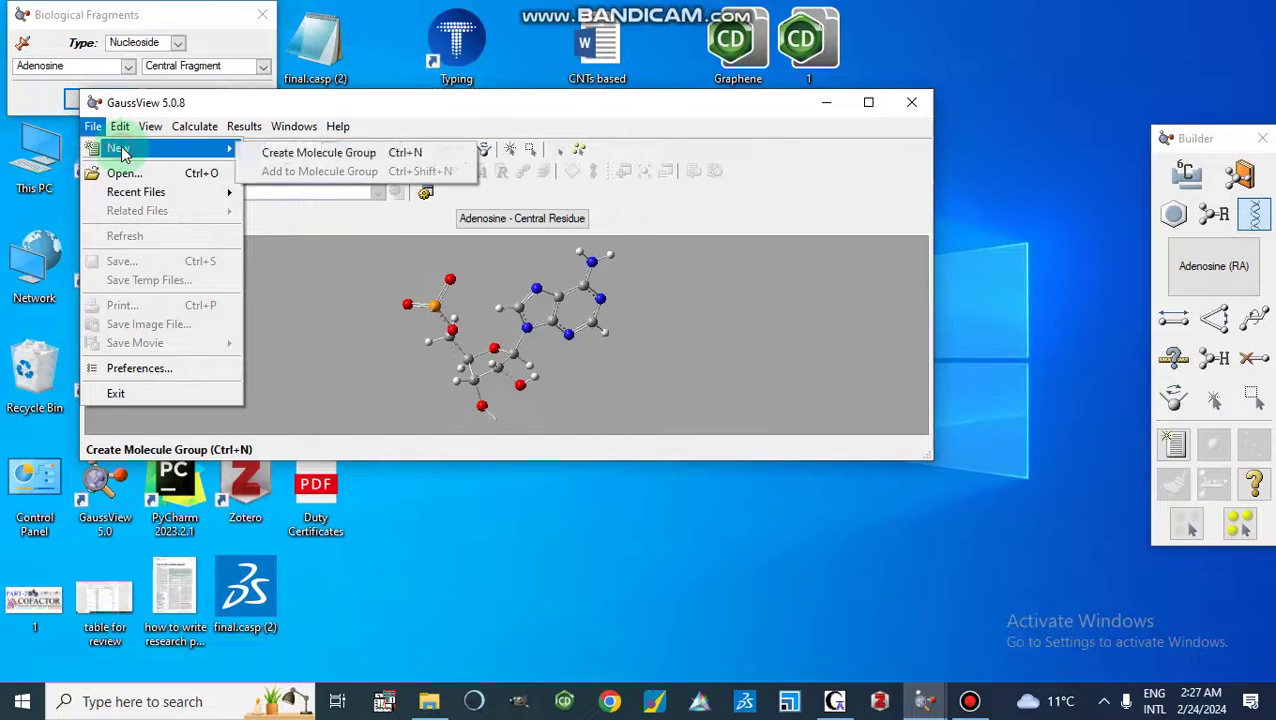
pyautogui.click(244, 126)
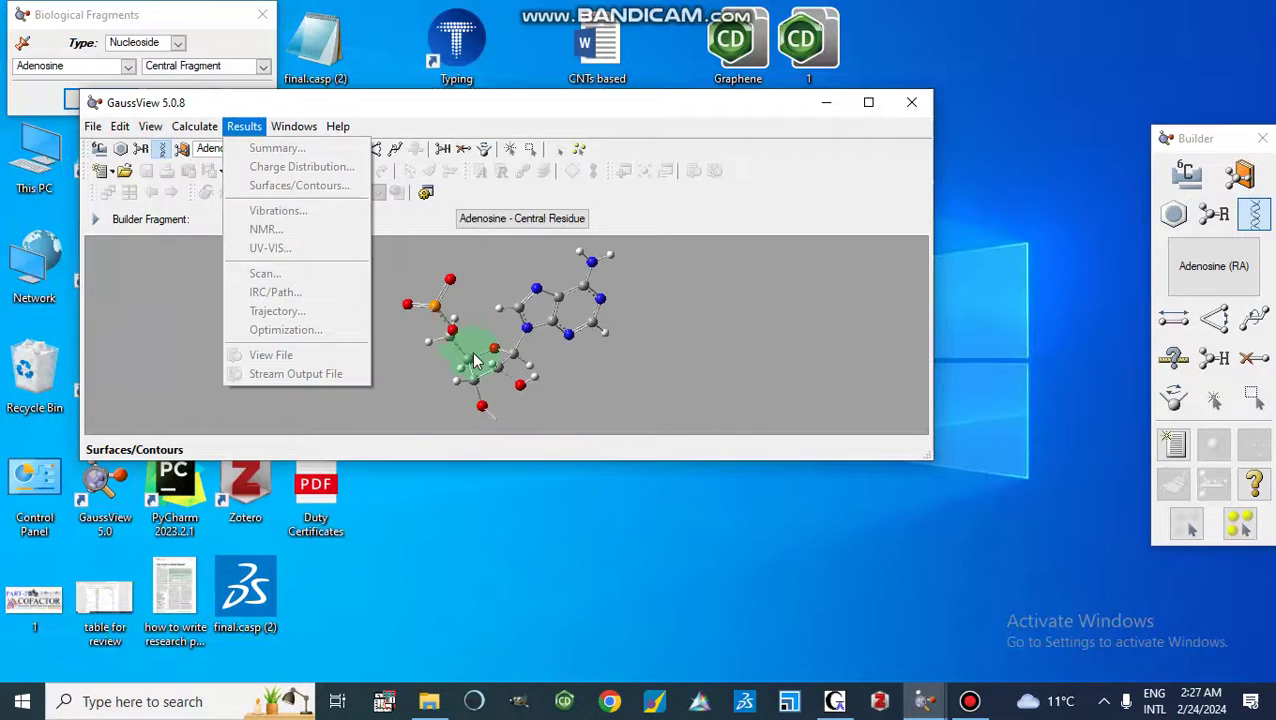
pyautogui.click(726, 430)
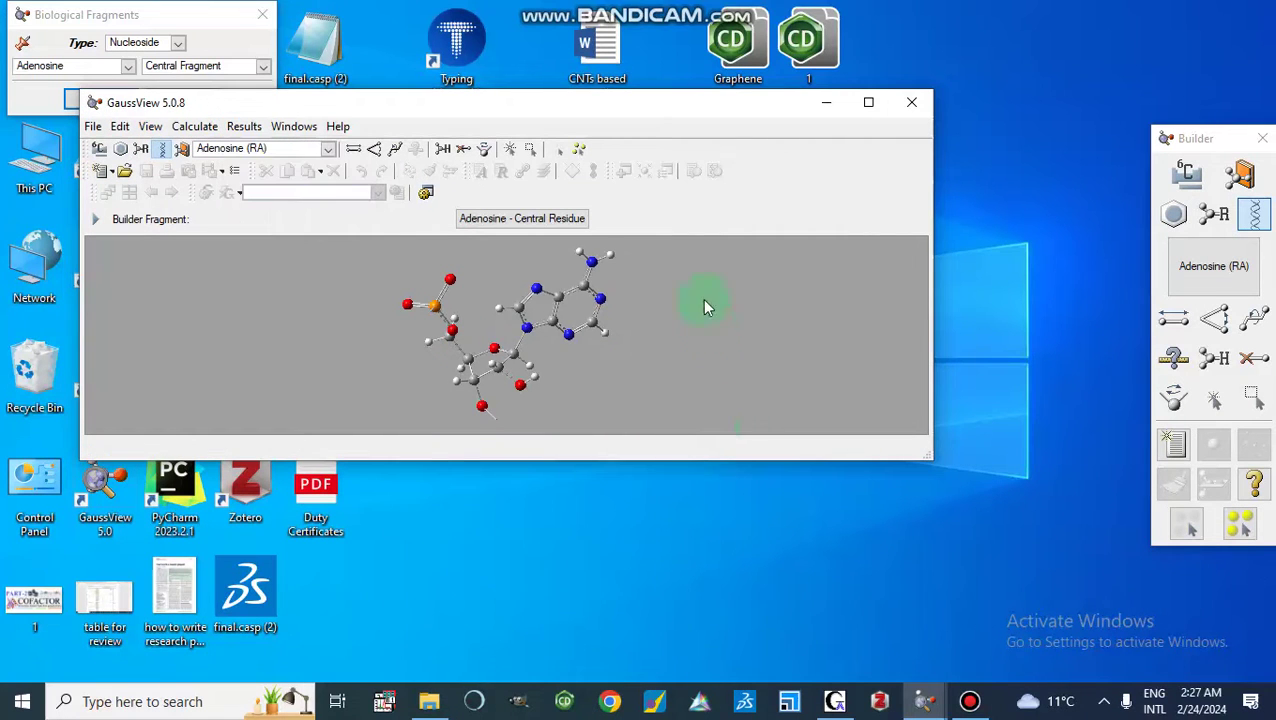
pyautogui.click(298, 128)
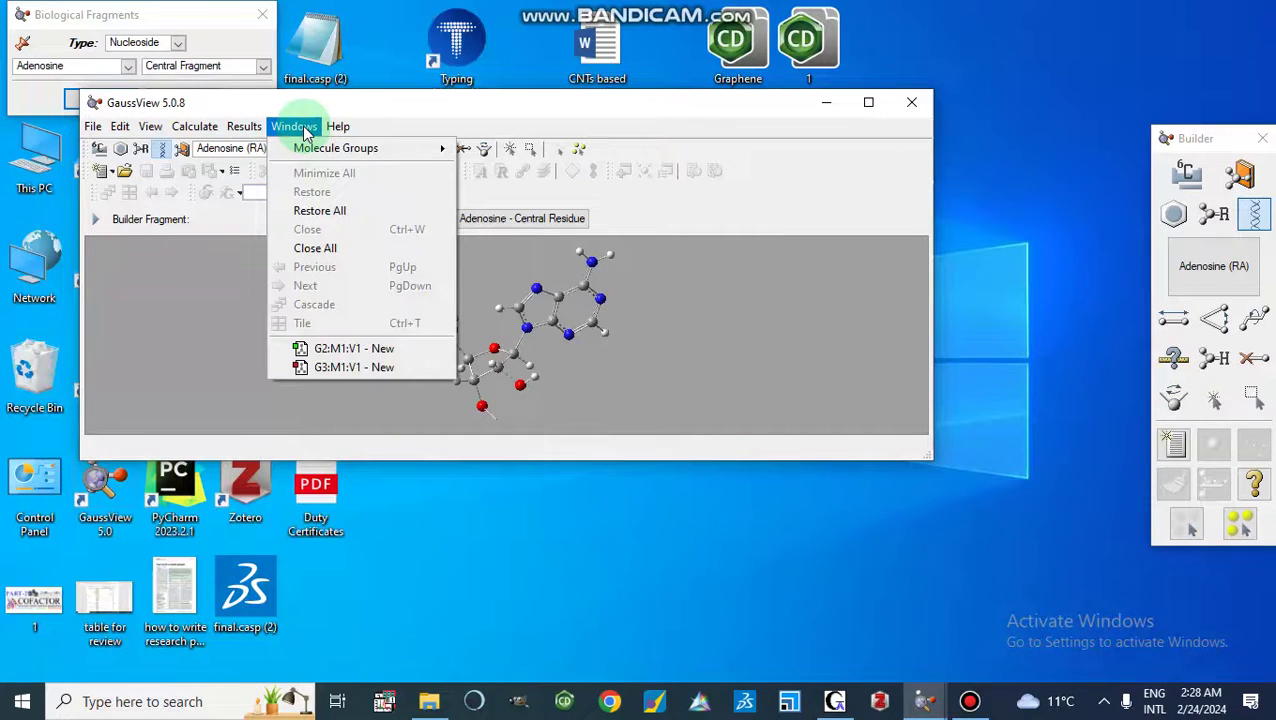
# Close both remaining molecule windows, G2:M1:V1 and G3:M1:V1.
pyautogui.moveTo(316, 157)
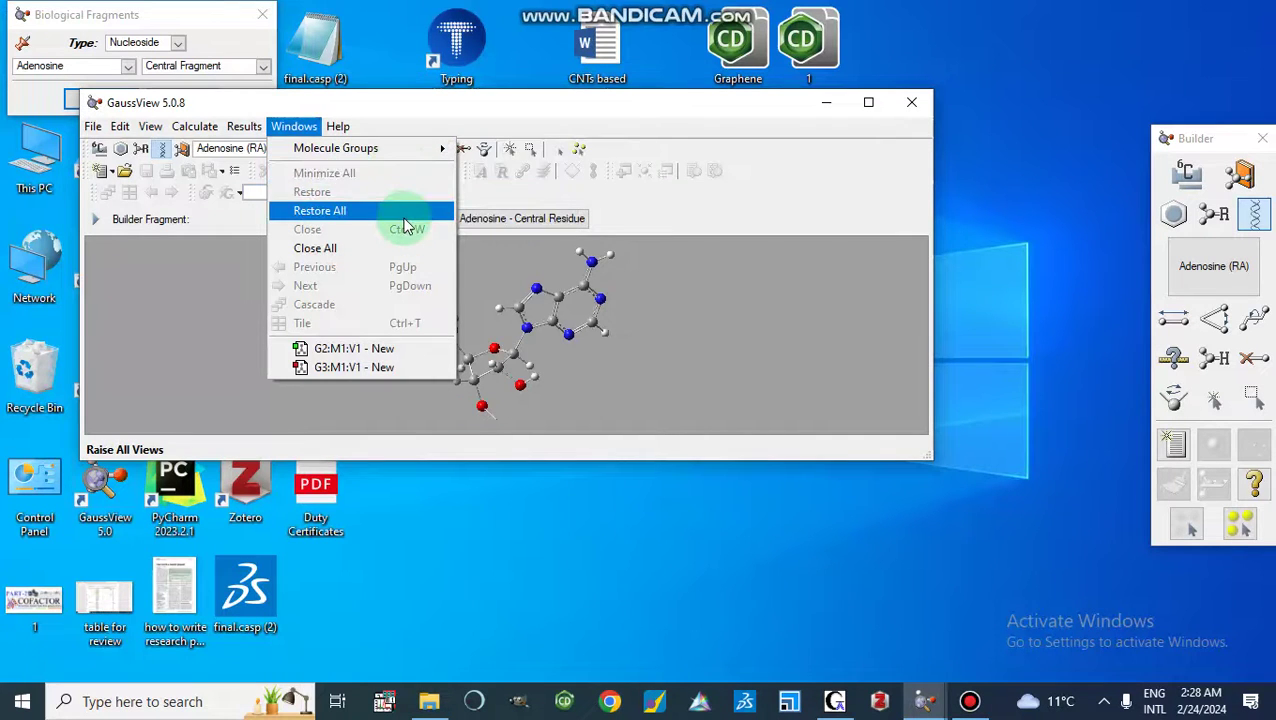
pyautogui.click(358, 349)
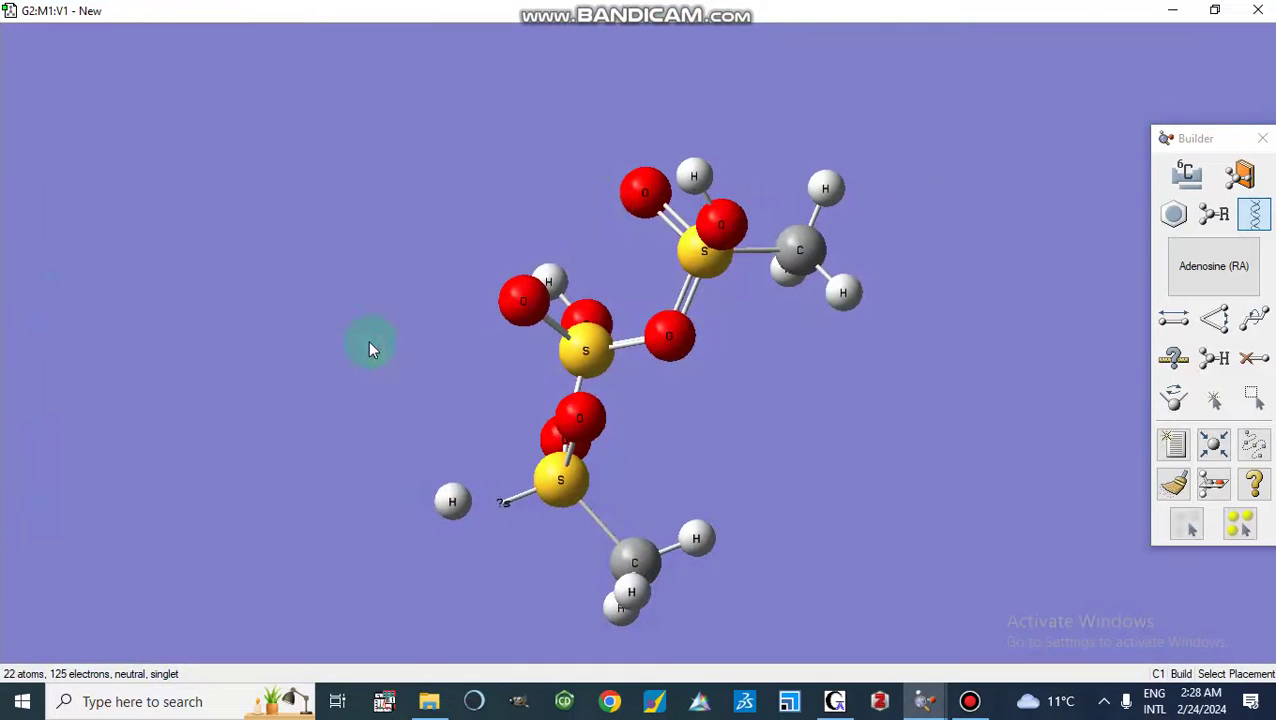
pyautogui.click(1258, 11)
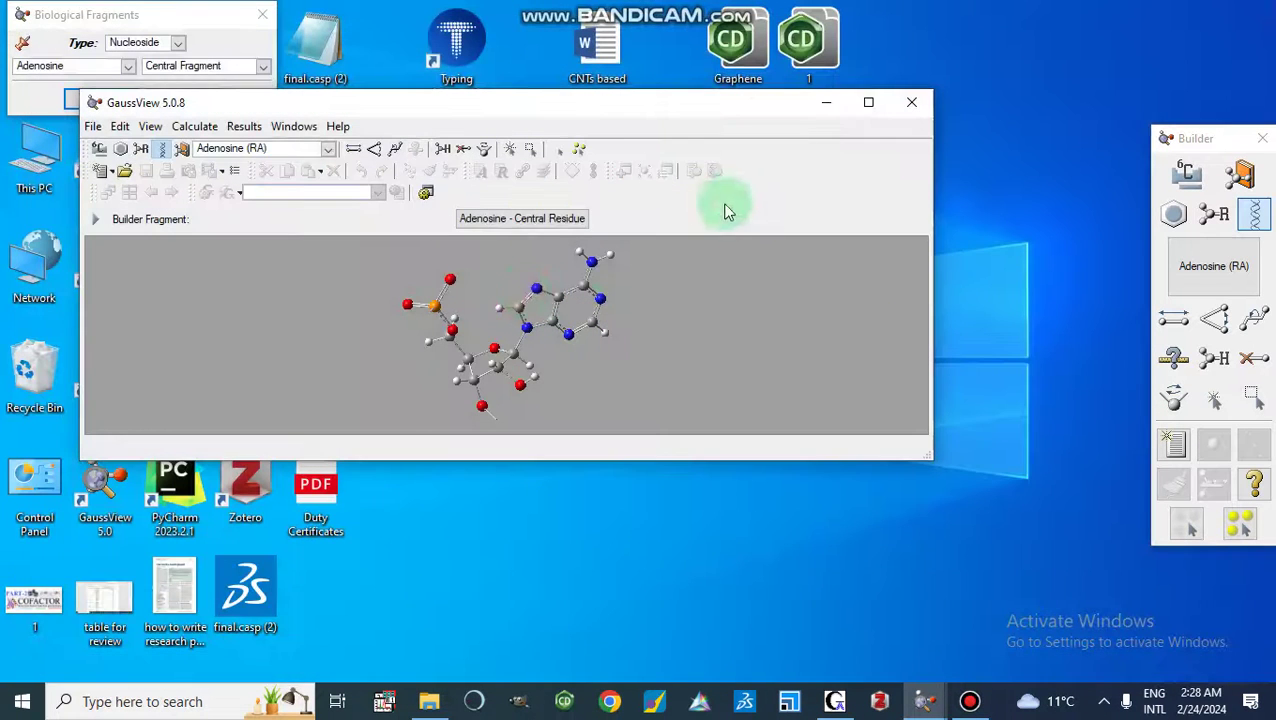
pyautogui.click(292, 127)
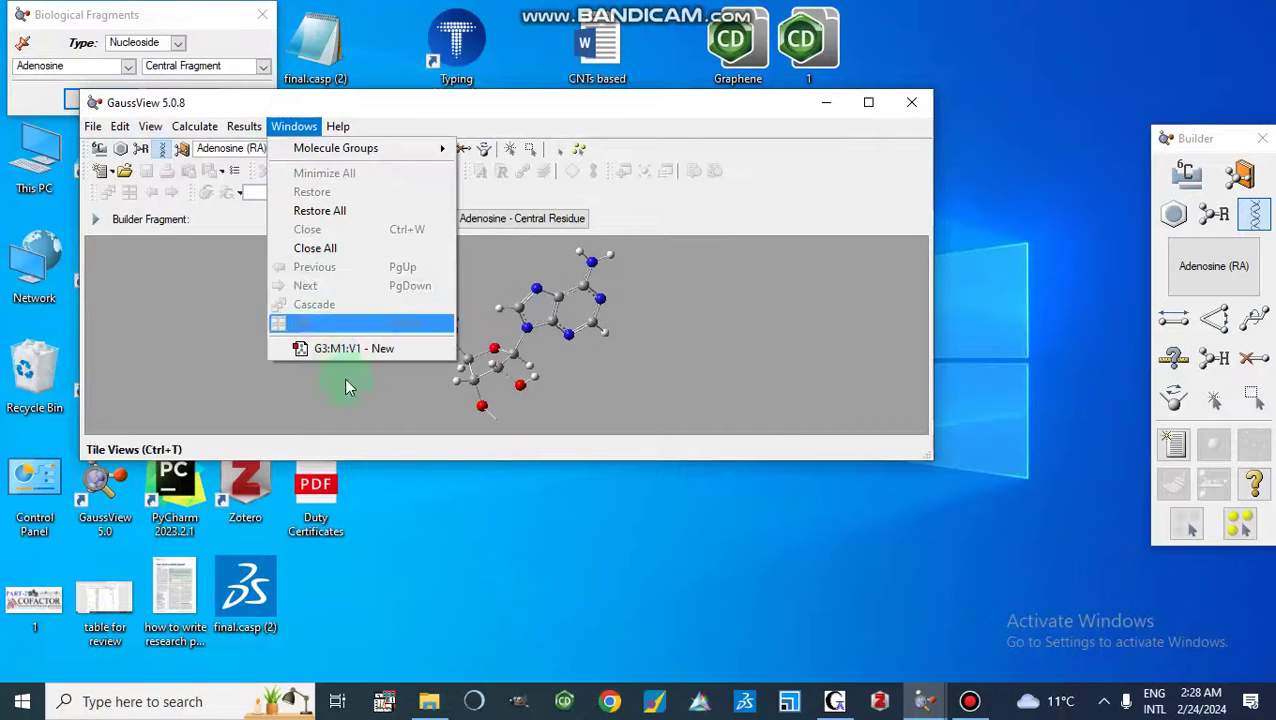
pyautogui.click(339, 350)
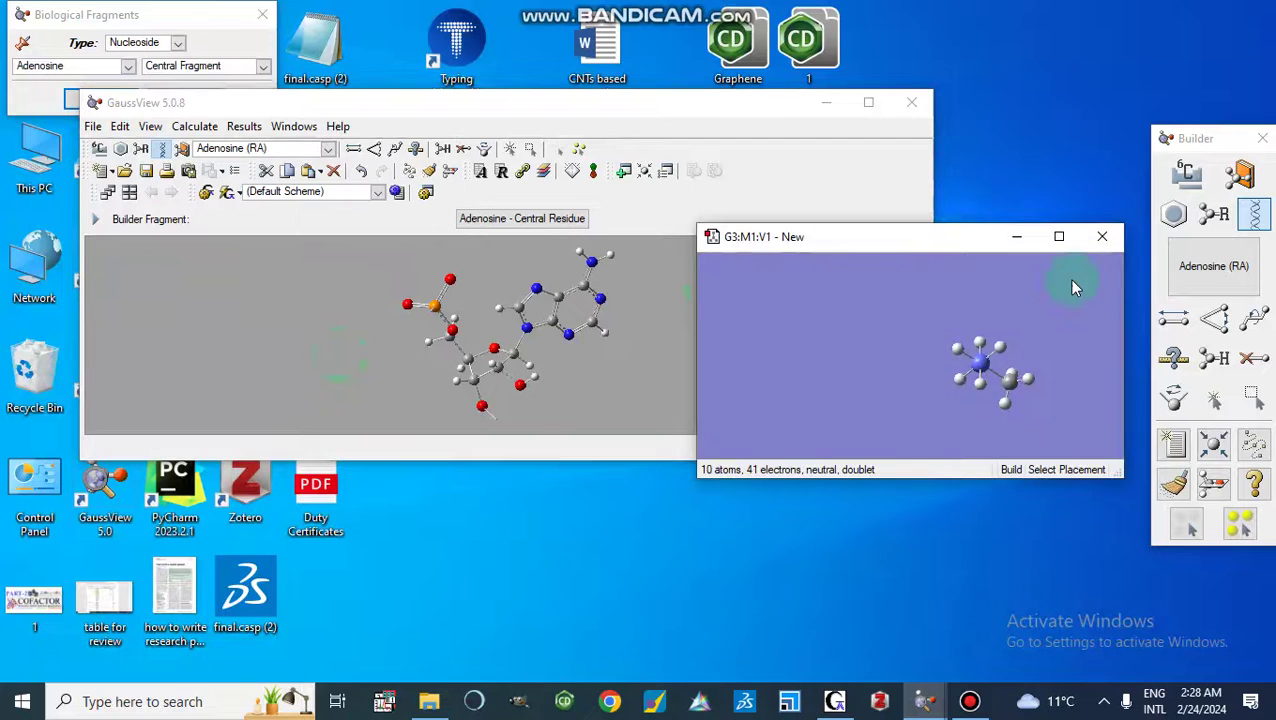
pyautogui.click(1099, 240)
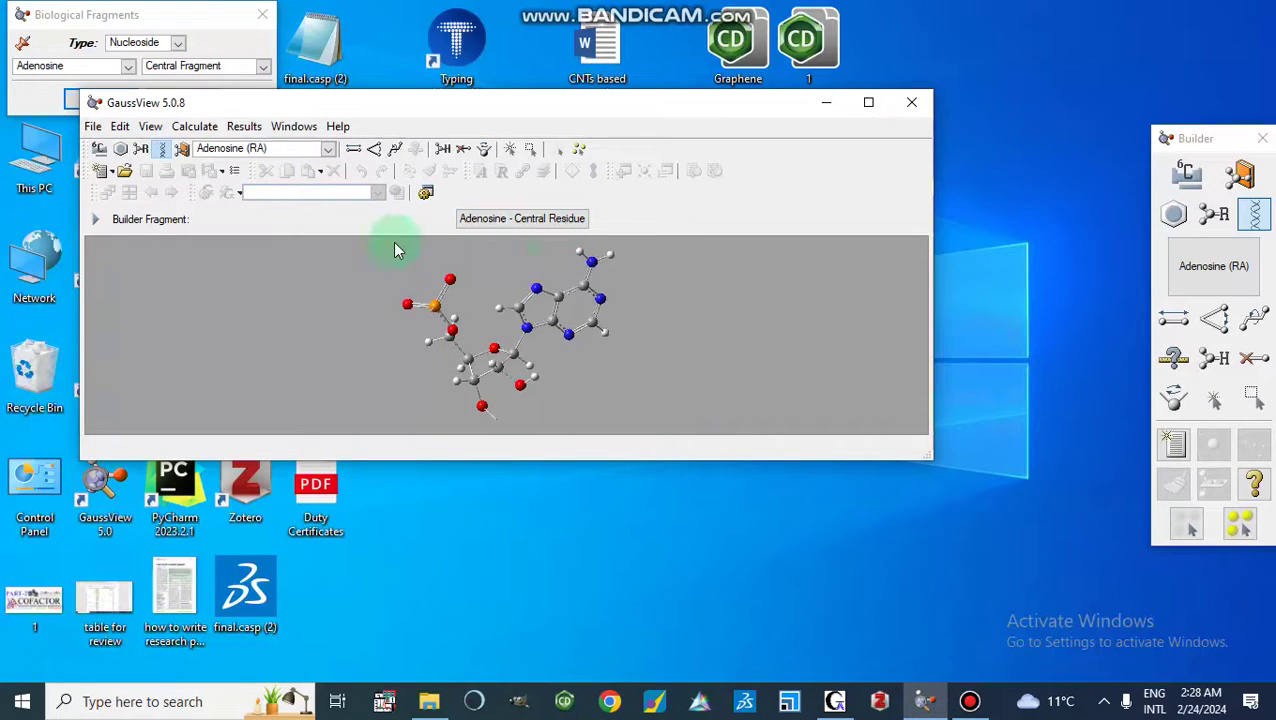
# Create a new empty molecule group.
pyautogui.click(293, 126)
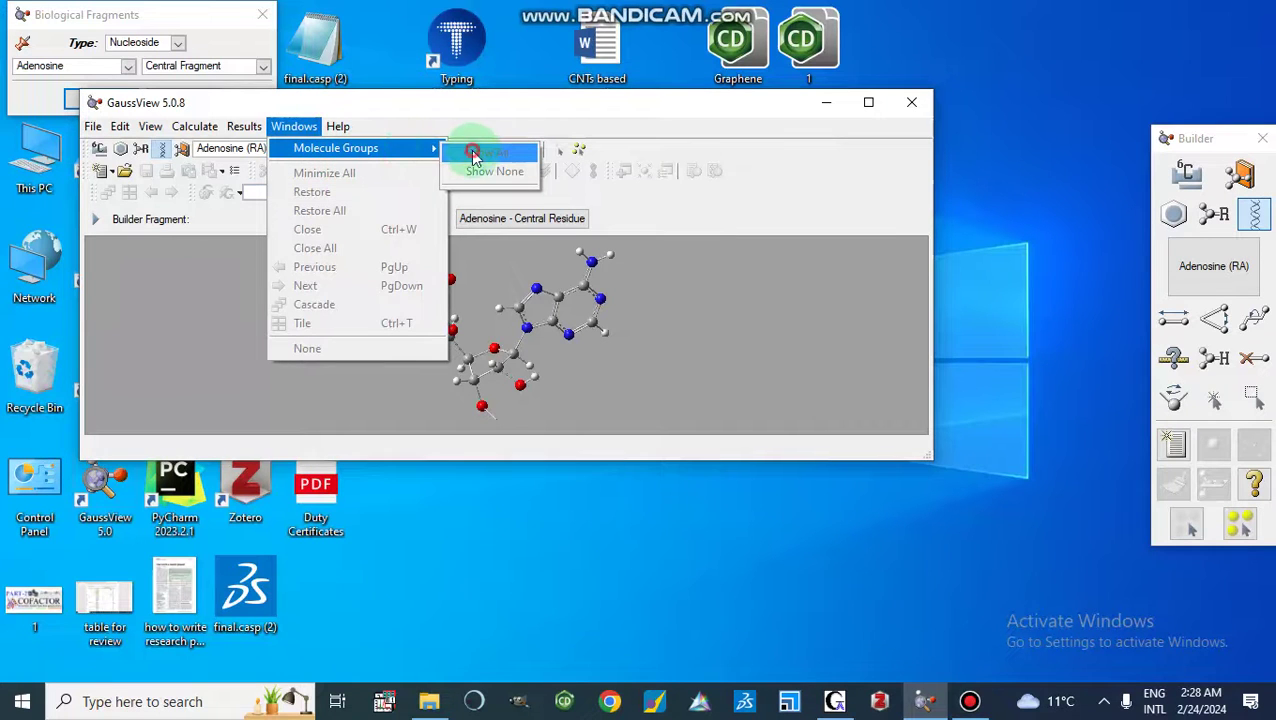
pyautogui.click(93, 130)
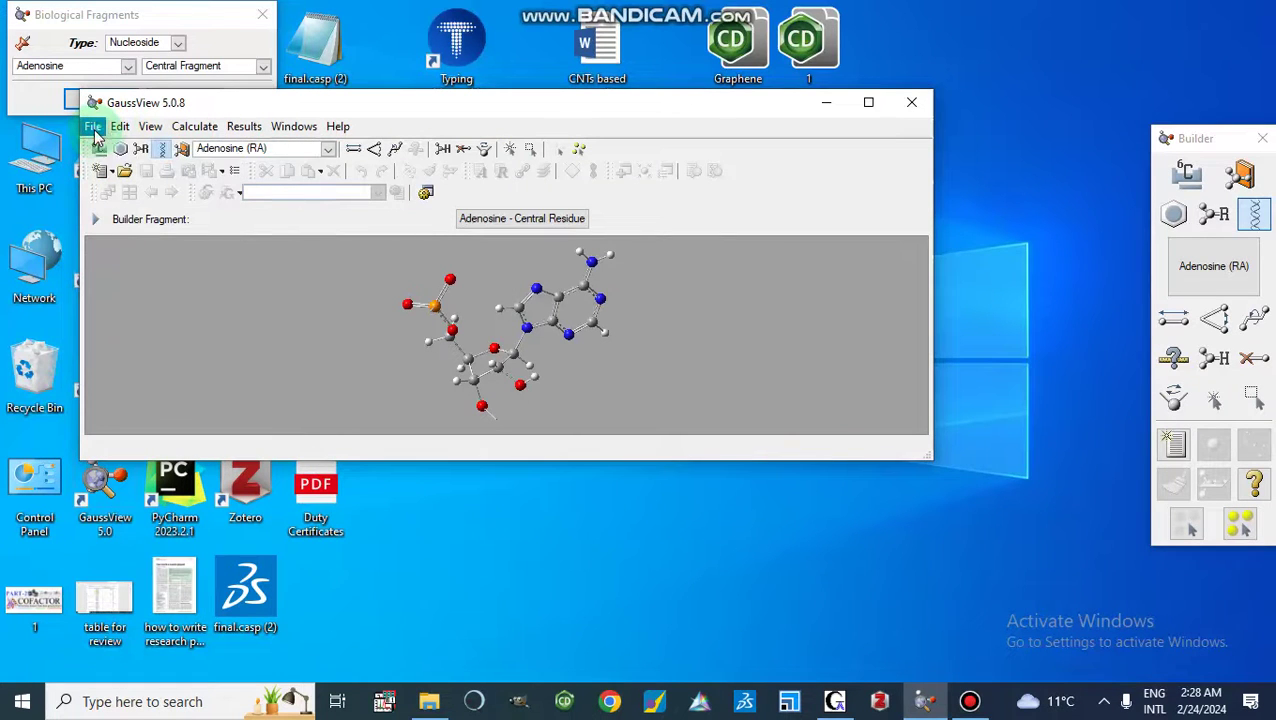
pyautogui.click(93, 127)
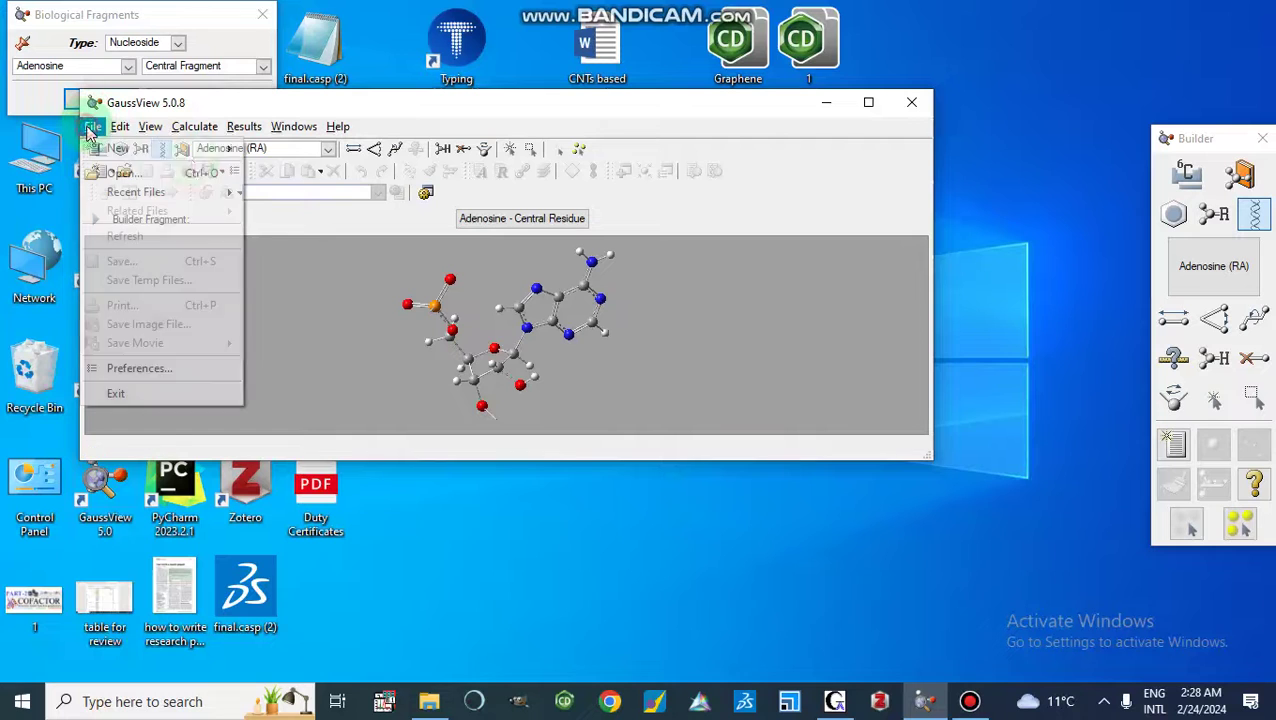
pyautogui.moveTo(180, 149)
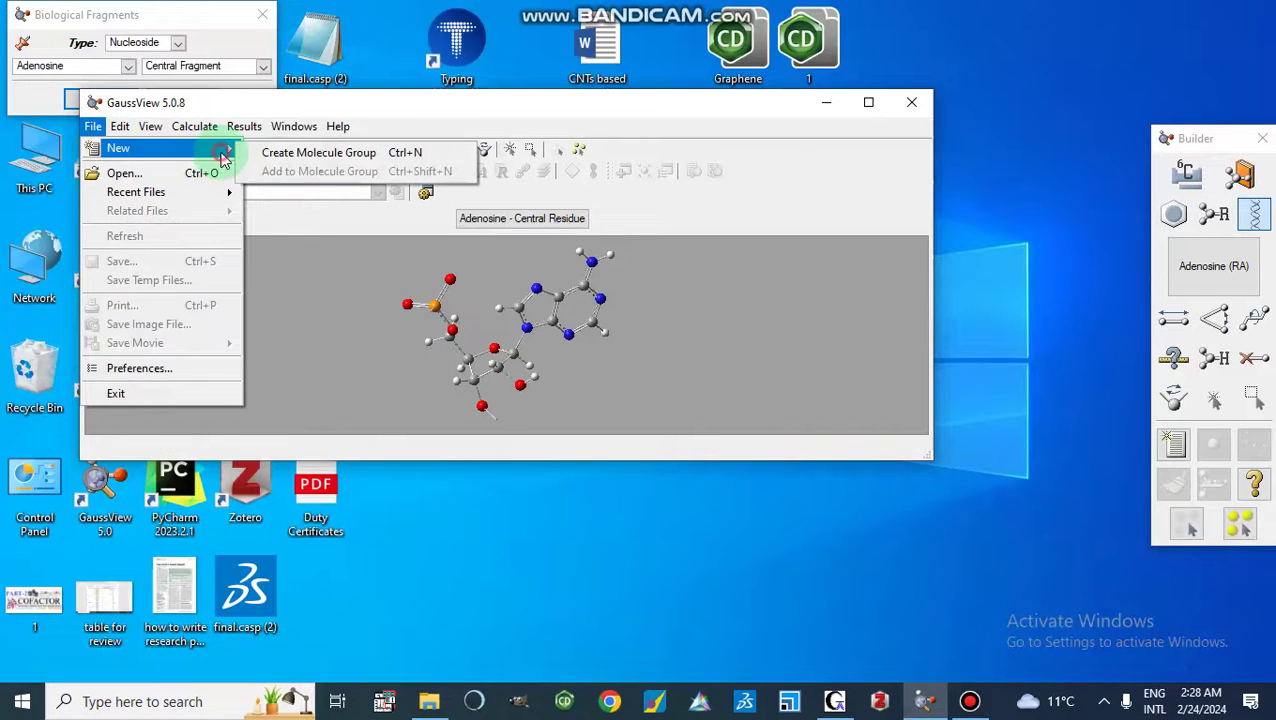
pyautogui.click(288, 155)
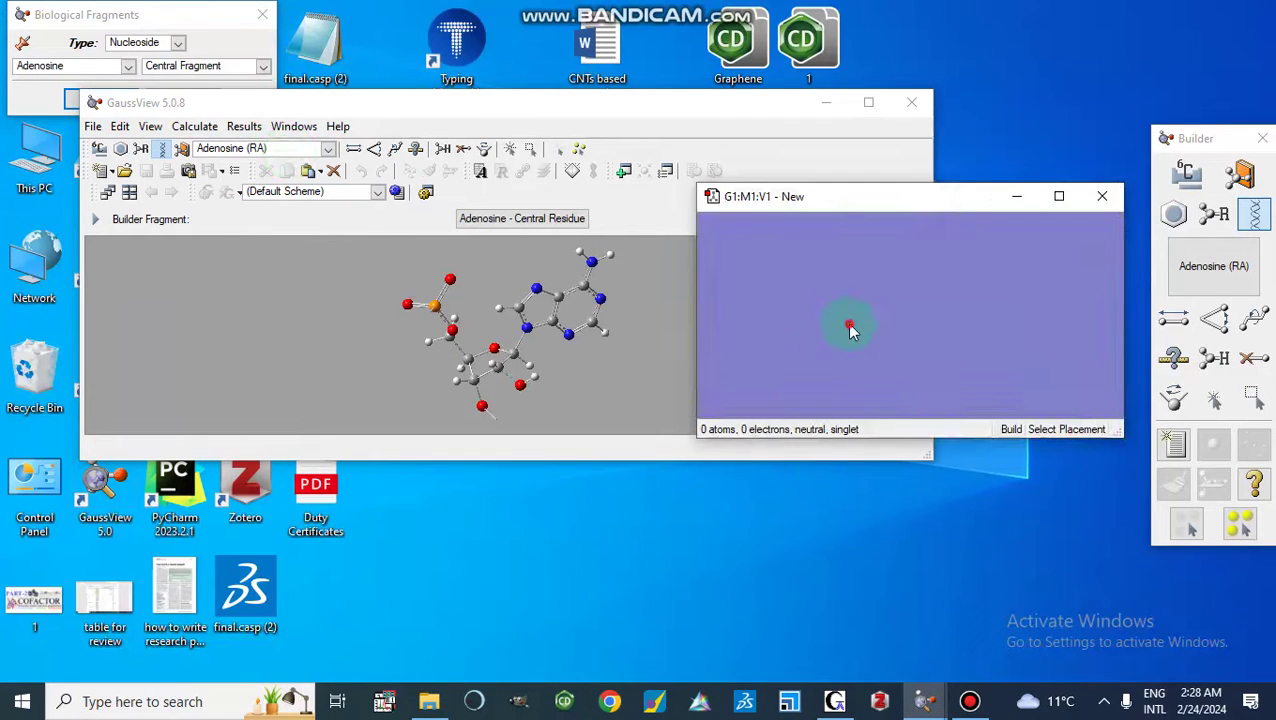
# Place the Adenosine fragment in the new molecule window, maximize the window, and rotate the structure.
pyautogui.click(849, 328)
pyautogui.click(1057, 206)
pyautogui.moveTo(464, 196); pyautogui.dragTo(540, 347)
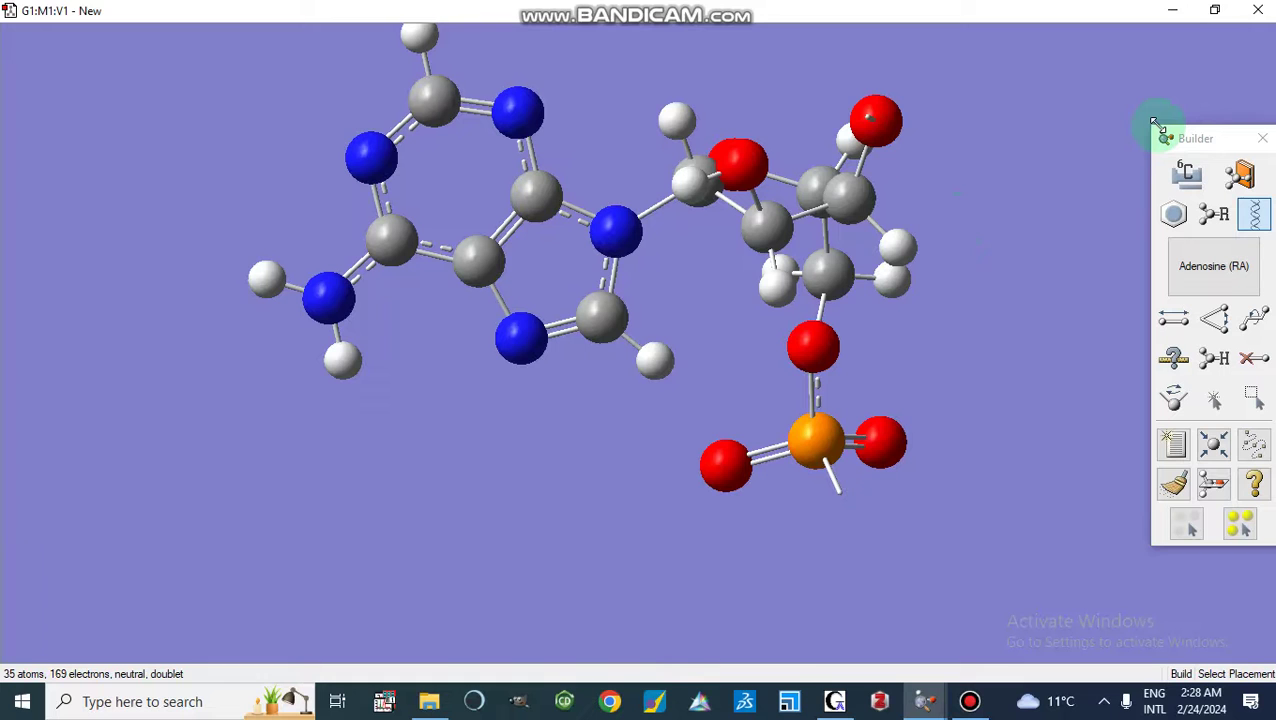
pyautogui.click(722, 435)
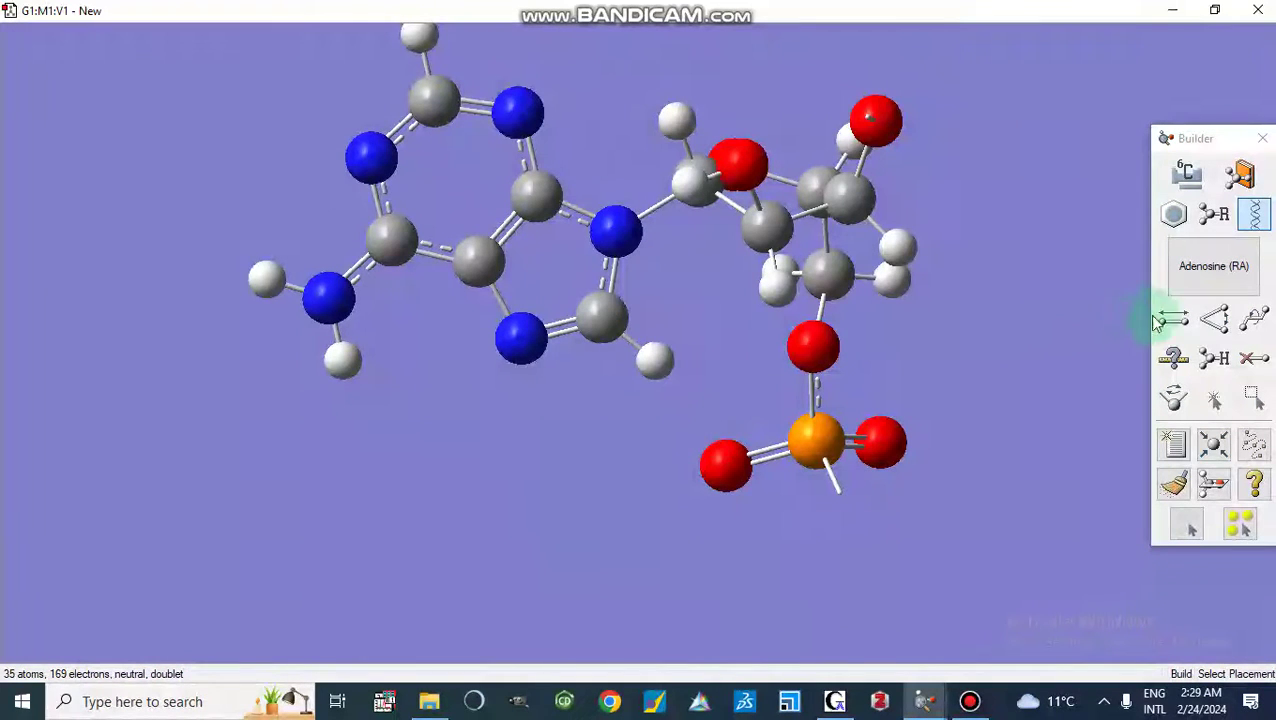
# Switch the builder to the custom Clipboard fragment.
pyautogui.click(1205, 277)
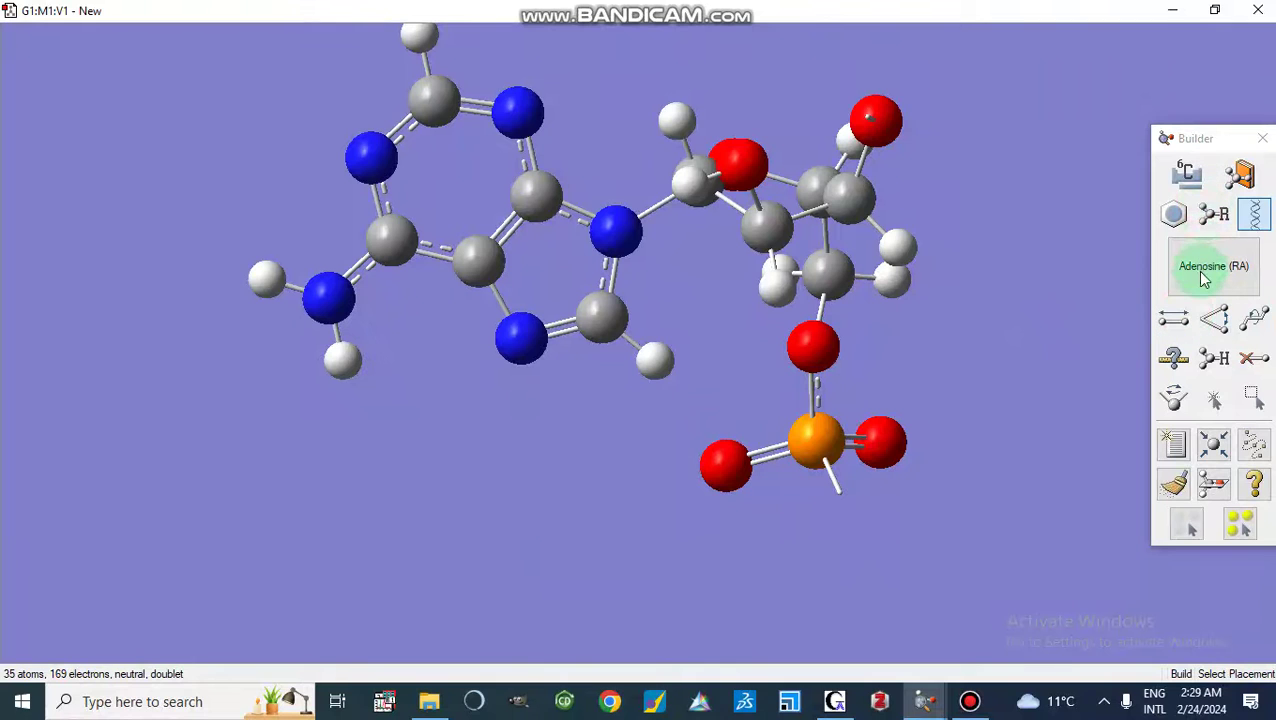
pyautogui.click(1243, 182)
pyautogui.click(1237, 178)
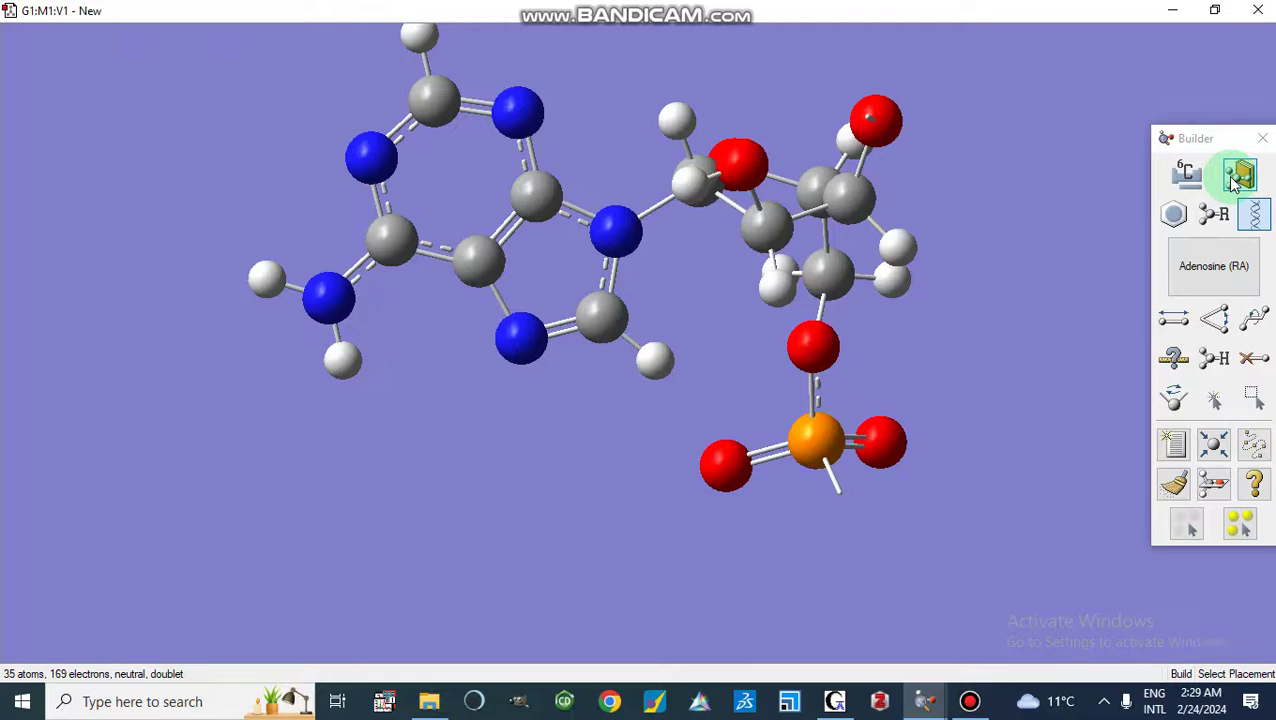
pyautogui.click(1237, 178)
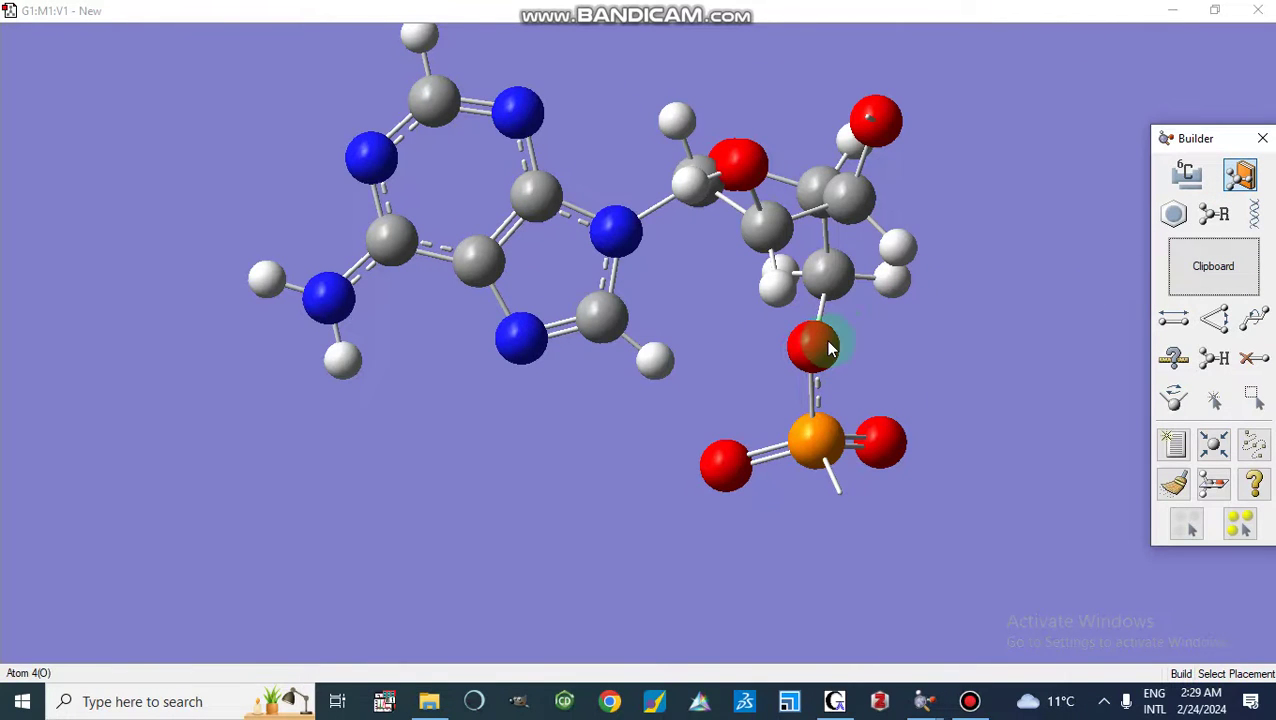
# Try joining the two amino-group hydrogens with Modify Bond, using a single and a double bond, and discard the change.
pyautogui.click(1170, 322)
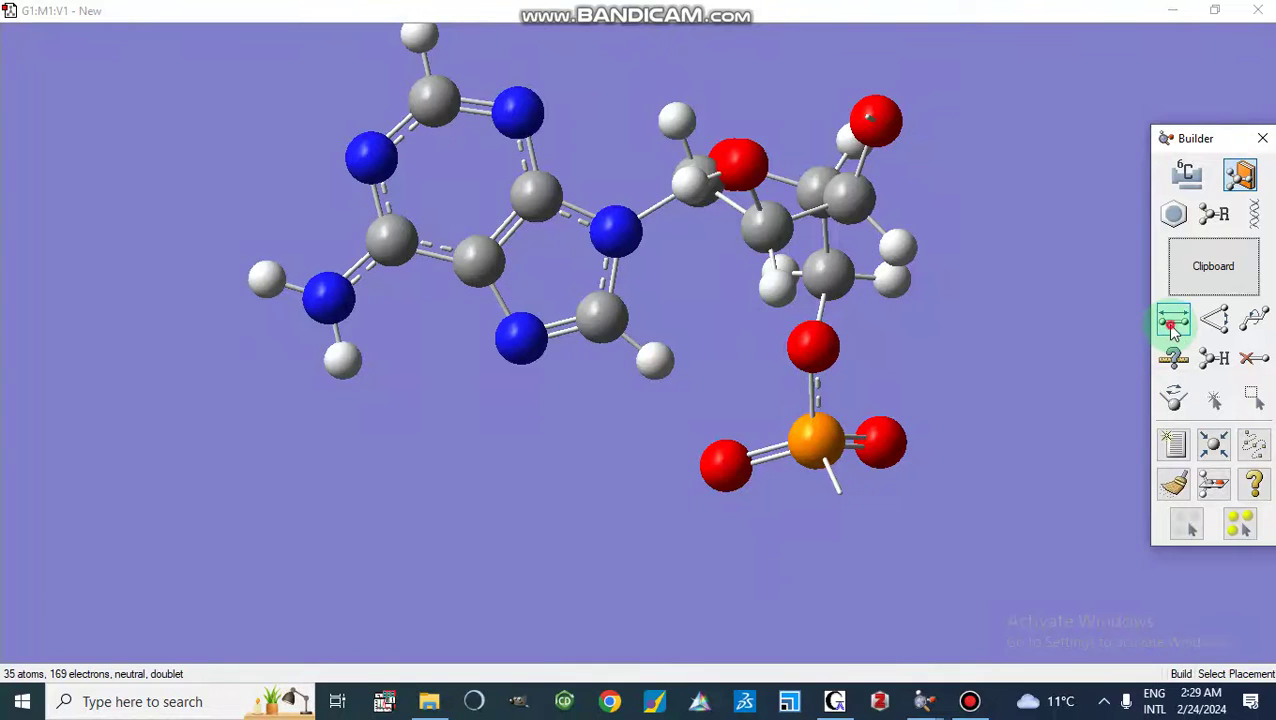
pyautogui.click(836, 400)
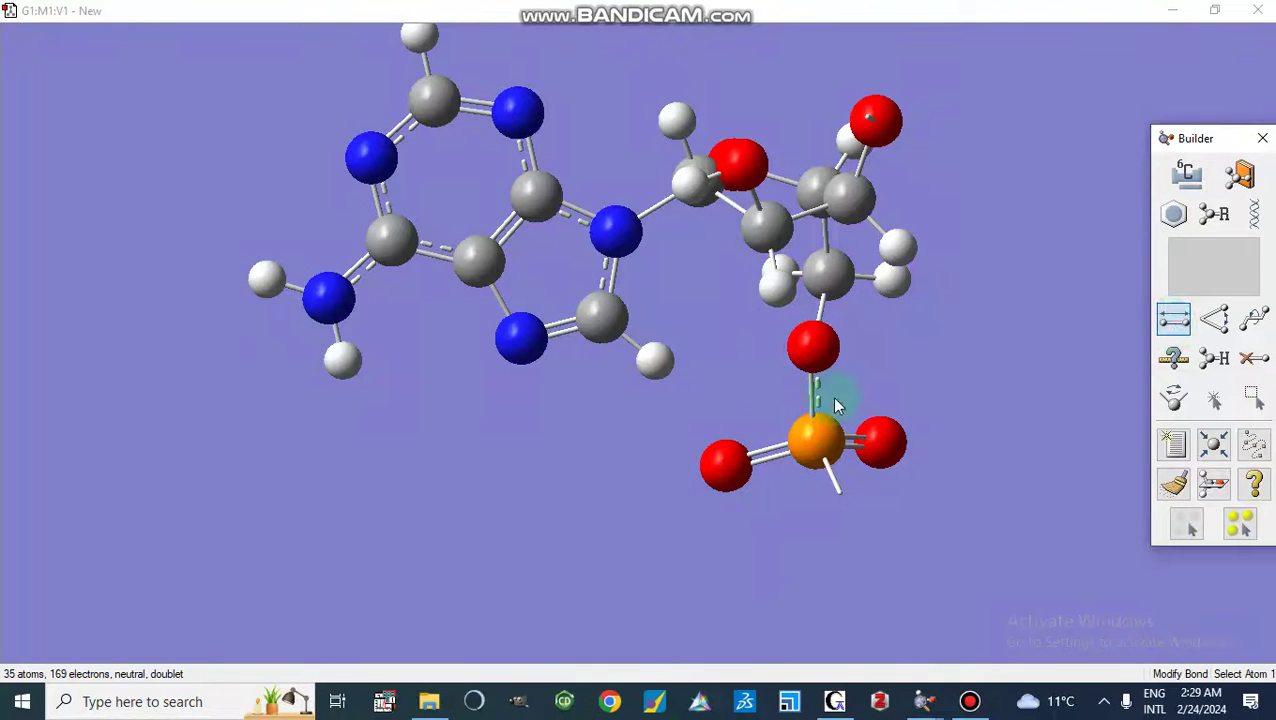
pyautogui.click(344, 370)
pyautogui.click(262, 282)
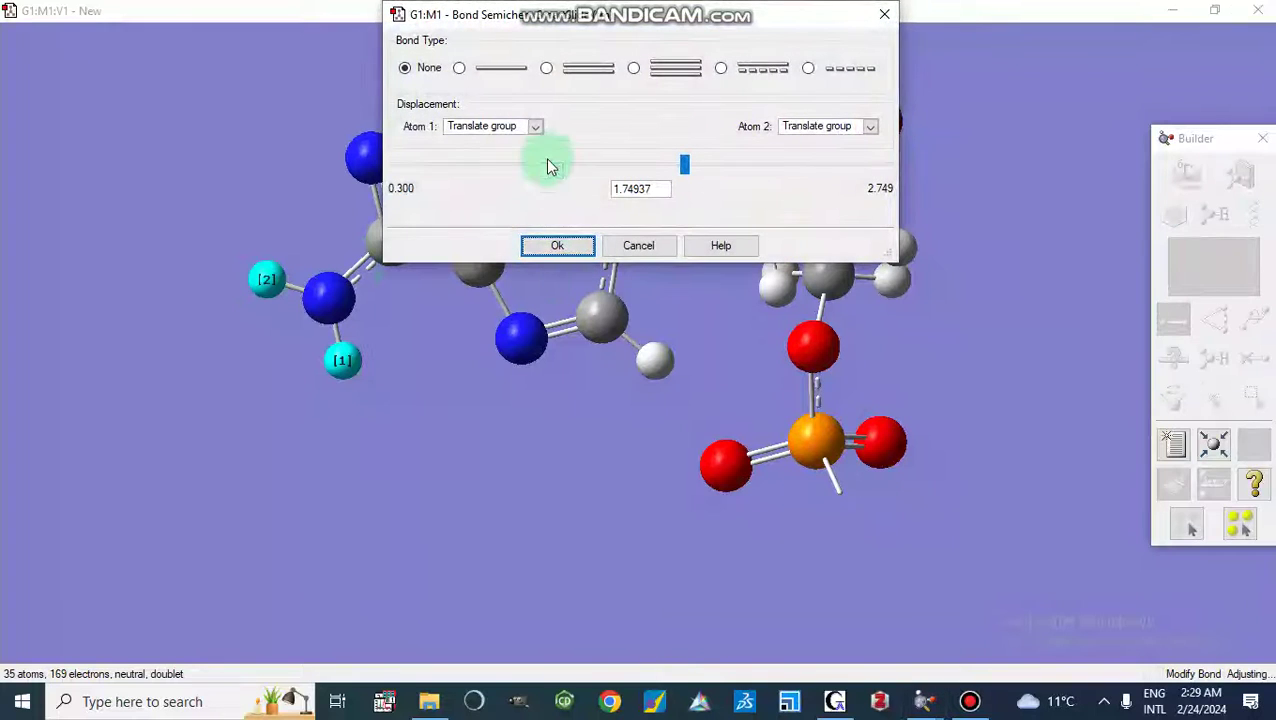
pyautogui.click(500, 72)
pyautogui.click(605, 78)
pyautogui.moveTo(402, 409)
pyautogui.mouseDown()
pyautogui.moveTo(496, 377)
pyautogui.moveTo(448, 384)
pyautogui.moveTo(421, 413)
pyautogui.moveTo(402, 379)
pyautogui.moveTo(405, 395)
pyautogui.mouseUp()
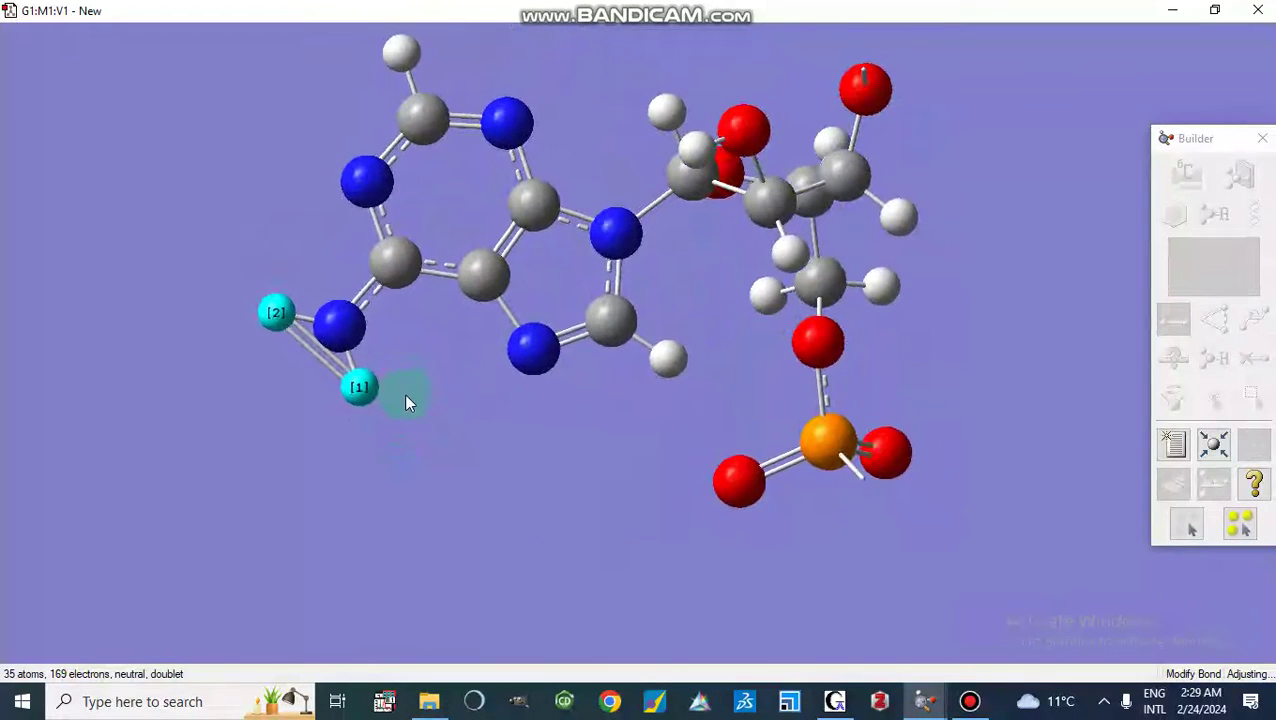
pyautogui.click(1033, 309)
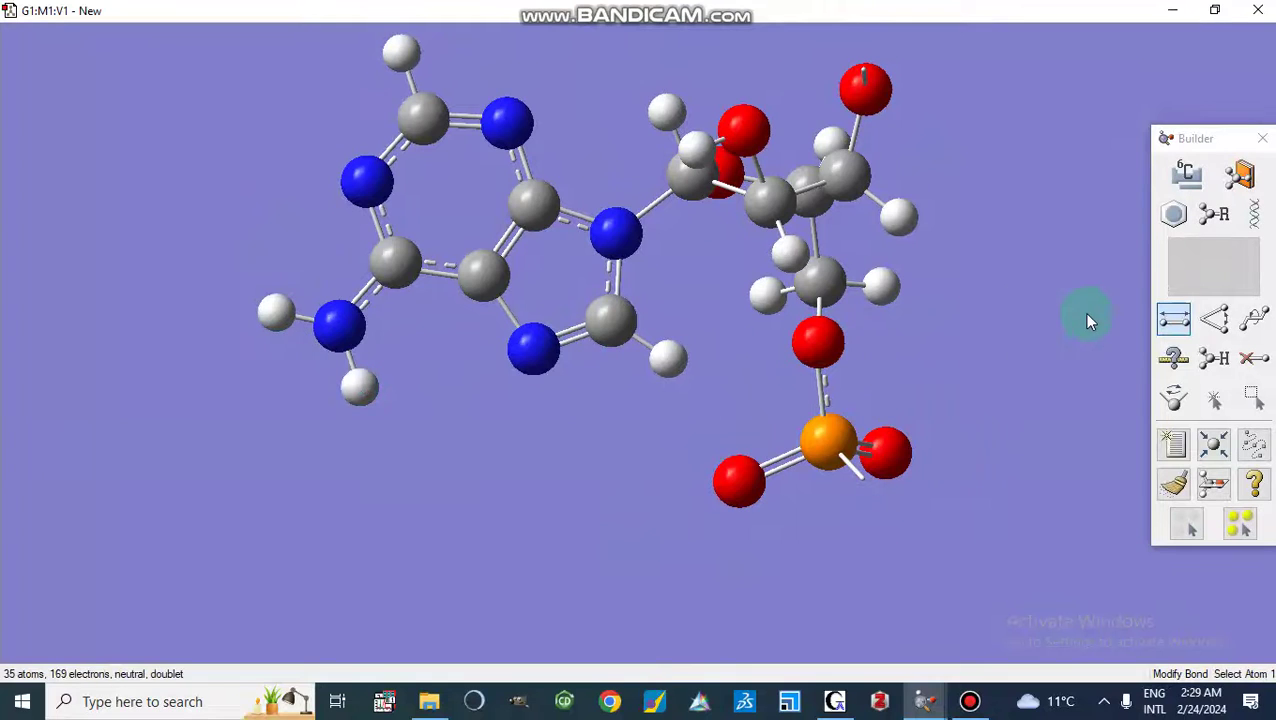
# Activate Modify Angle and try picking the amino group's two hydrogens followed by its nitrogen.
pyautogui.click(1214, 319)
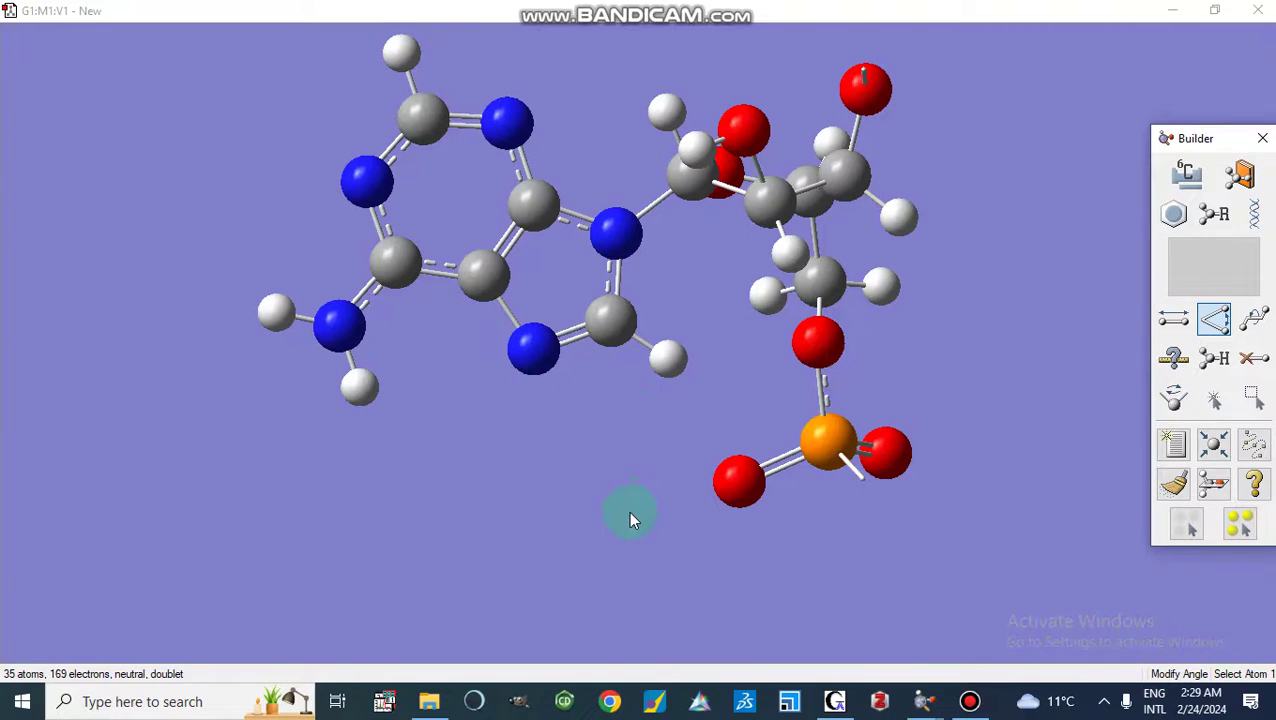
pyautogui.moveTo(510, 390); pyautogui.dragTo(490, 415)
pyautogui.click(378, 401)
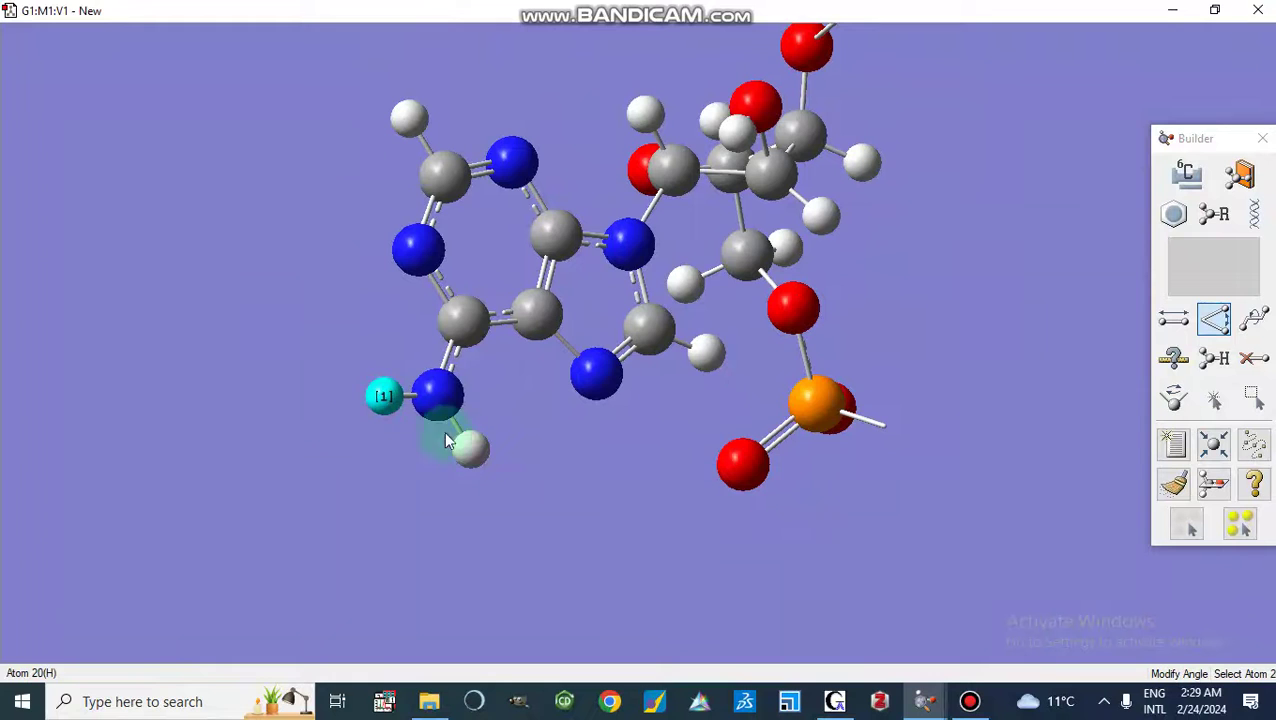
pyautogui.click(476, 452)
pyautogui.moveTo(390, 400); pyautogui.dragTo(372, 420)
pyautogui.click(362, 502)
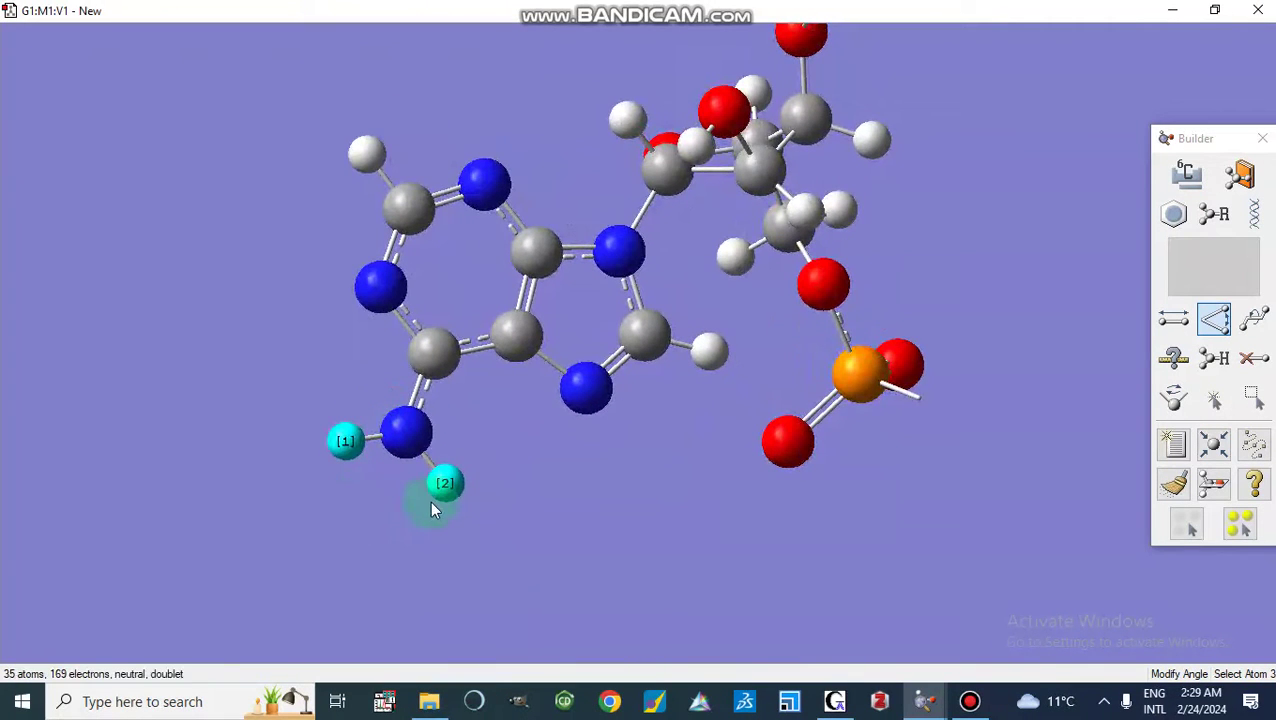
pyautogui.moveTo(447, 489); pyautogui.dragTo(478, 433)
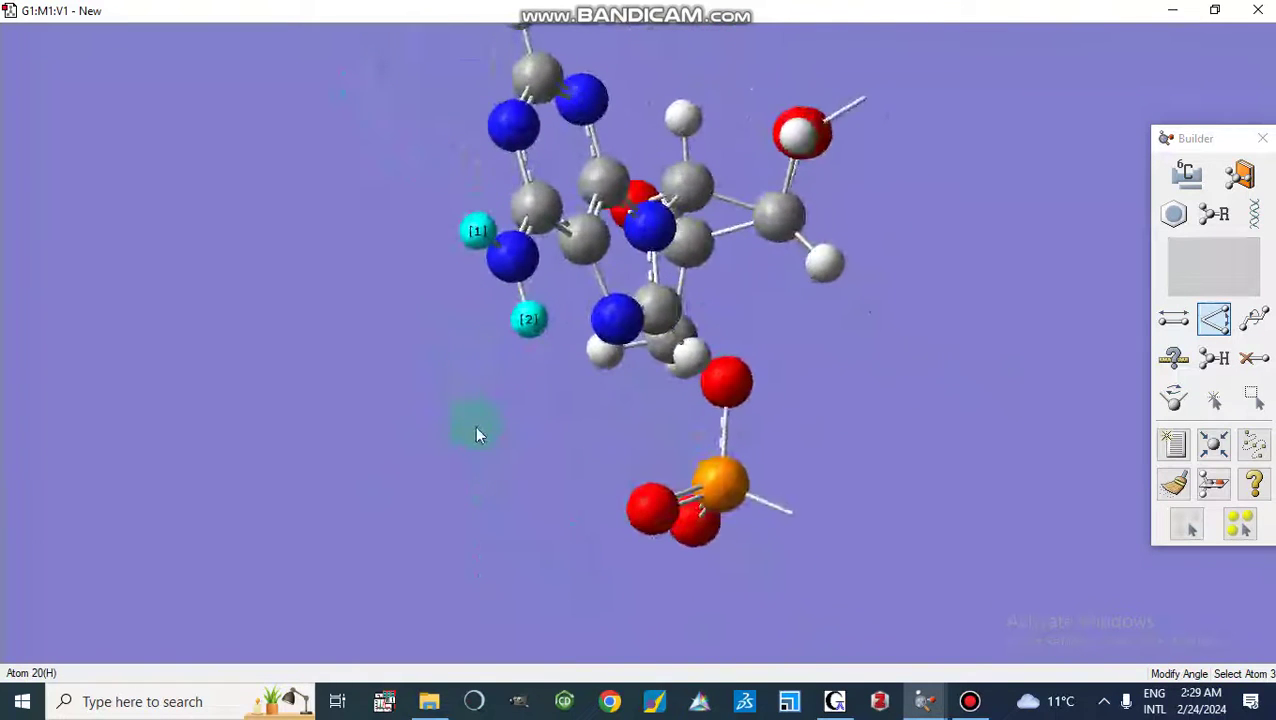
pyautogui.click(513, 264)
pyautogui.press('Escape')
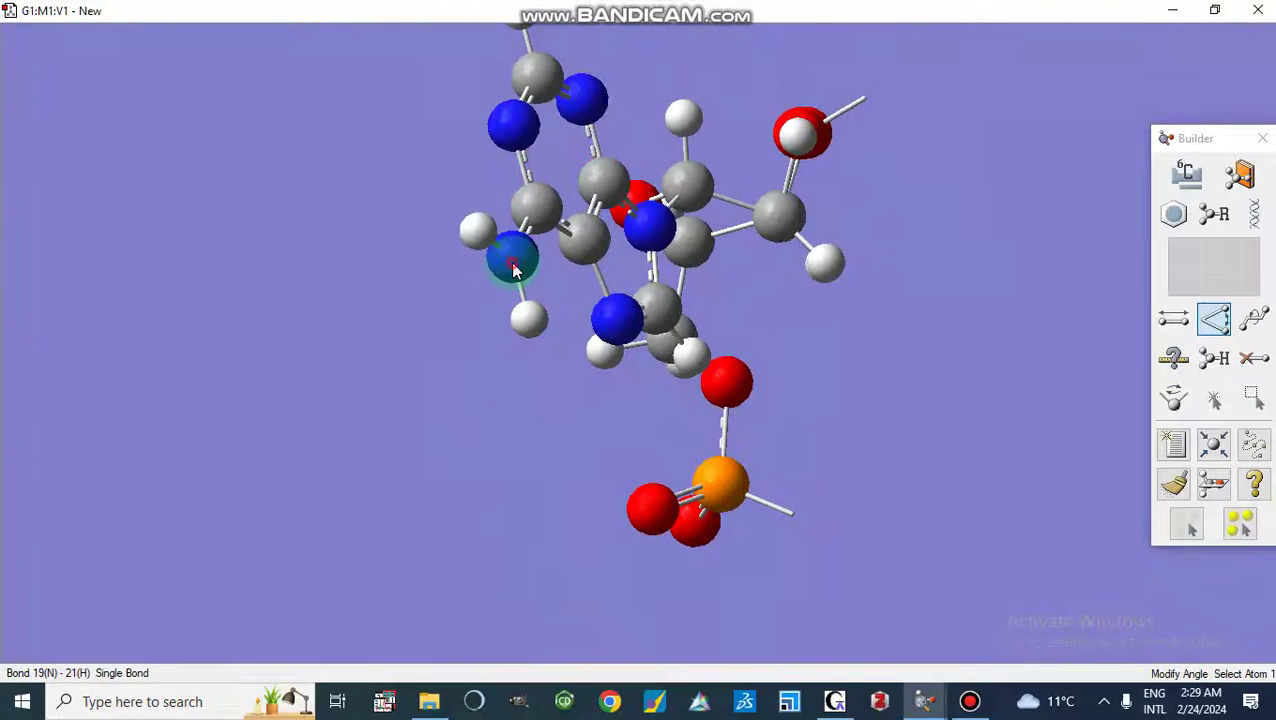
# Pick the amino nitrogen and its two hydrogens, and try an angle of 27.29 degrees.
pyautogui.click(510, 262)
pyautogui.click(479, 244)
pyautogui.click(529, 320)
pyautogui.click(603, 149)
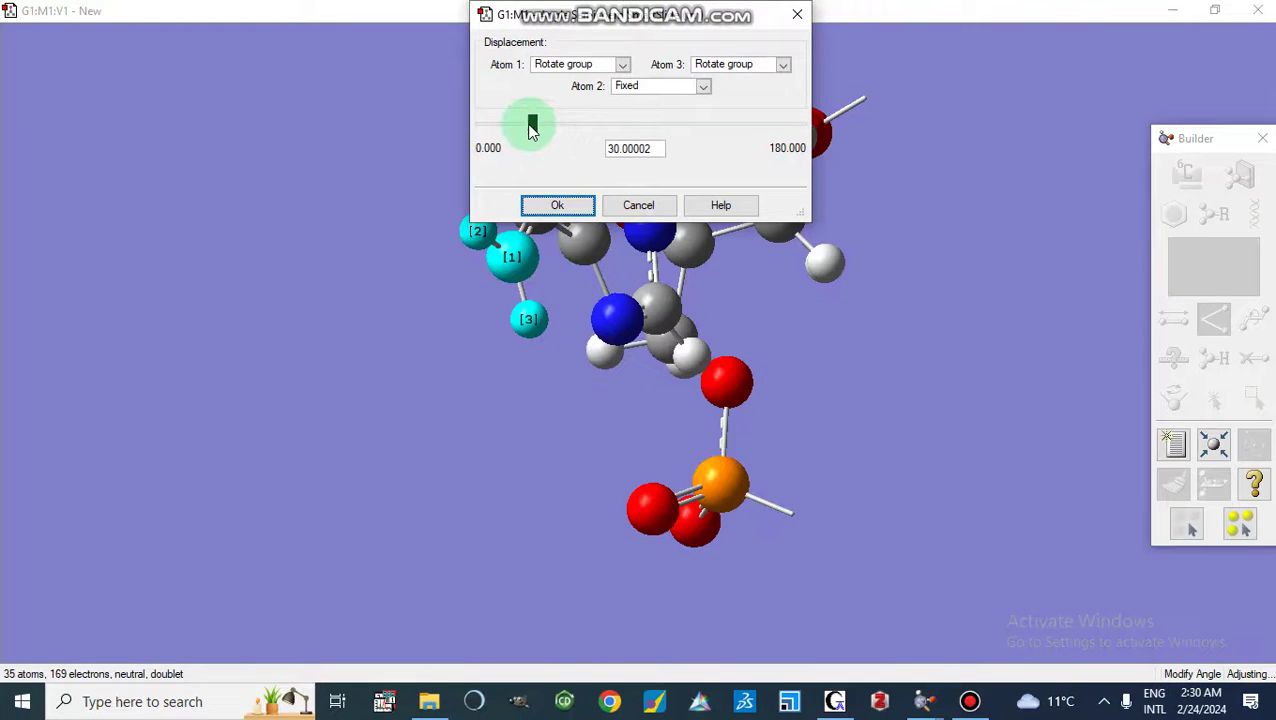
pyautogui.moveTo(533, 127)
pyautogui.mouseDown()
pyautogui.moveTo(564, 122)
pyautogui.moveTo(590, 134)
pyautogui.moveTo(590, 149)
pyautogui.moveTo(478, 89)
pyautogui.moveTo(550, 88)
pyautogui.moveTo(493, 145)
pyautogui.moveTo(530, 163)
pyautogui.moveTo(515, 157)
pyautogui.moveTo(541, 148)
pyautogui.moveTo(490, 125)
pyautogui.moveTo(629, 151)
pyautogui.moveTo(514, 136)
pyautogui.moveTo(530, 132)
pyautogui.mouseUp()
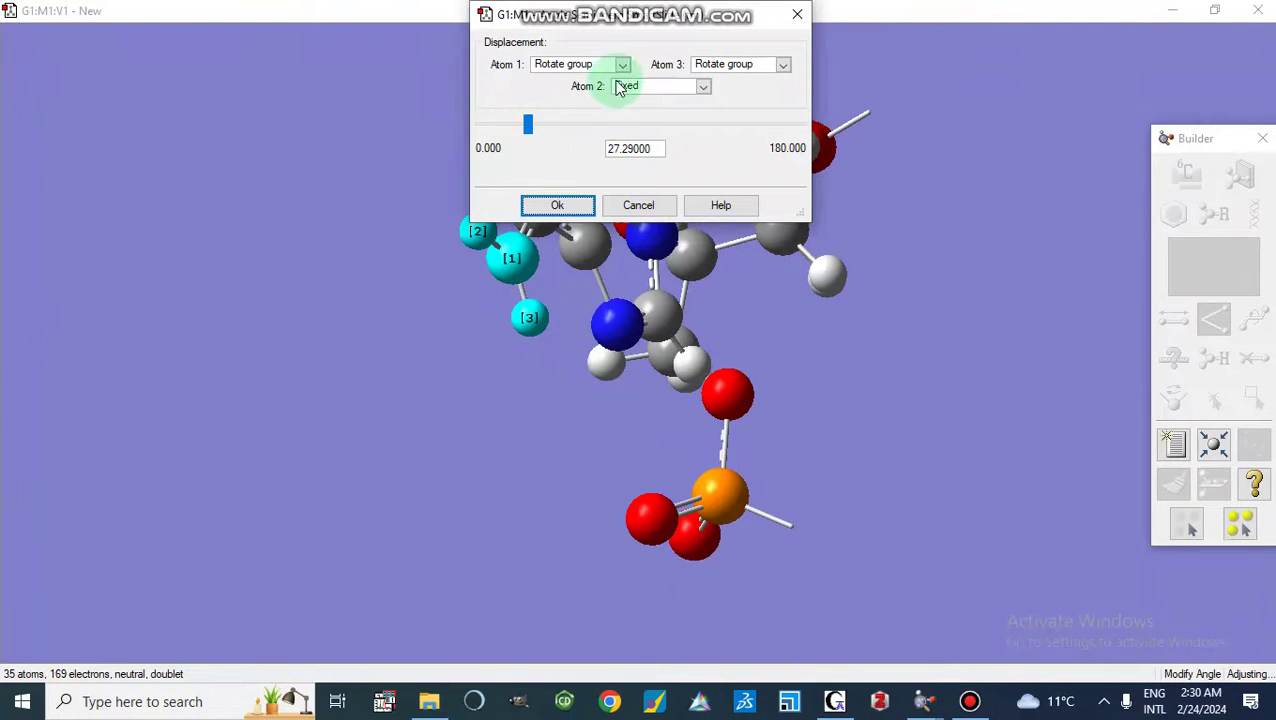
# Try Rotate atom as Atom 1's displacement with an angle of 40.41 degrees, and discard the angle changes.
pyautogui.click(622, 68)
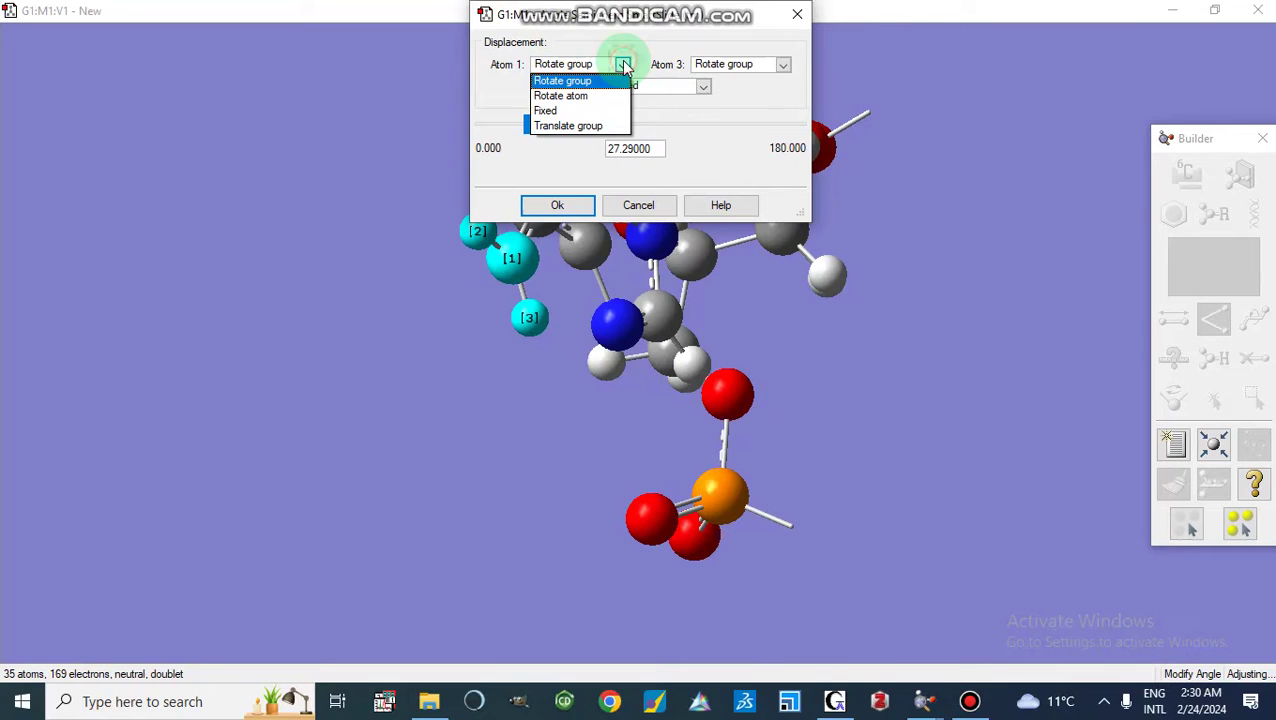
pyautogui.click(562, 96)
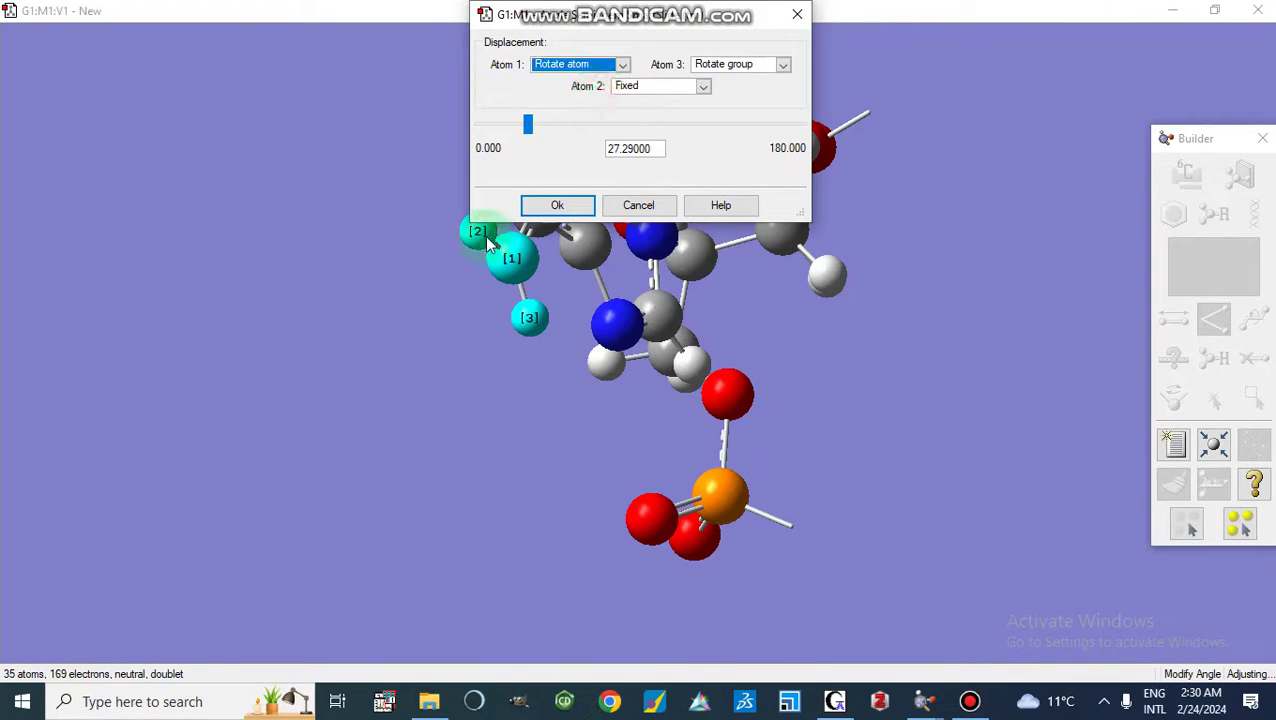
pyautogui.moveTo(529, 124)
pyautogui.mouseDown()
pyautogui.moveTo(575, 130)
pyautogui.moveTo(486, 112)
pyautogui.moveTo(561, 112)
pyautogui.moveTo(520, 128)
pyautogui.moveTo(550, 122)
pyautogui.mouseUp()
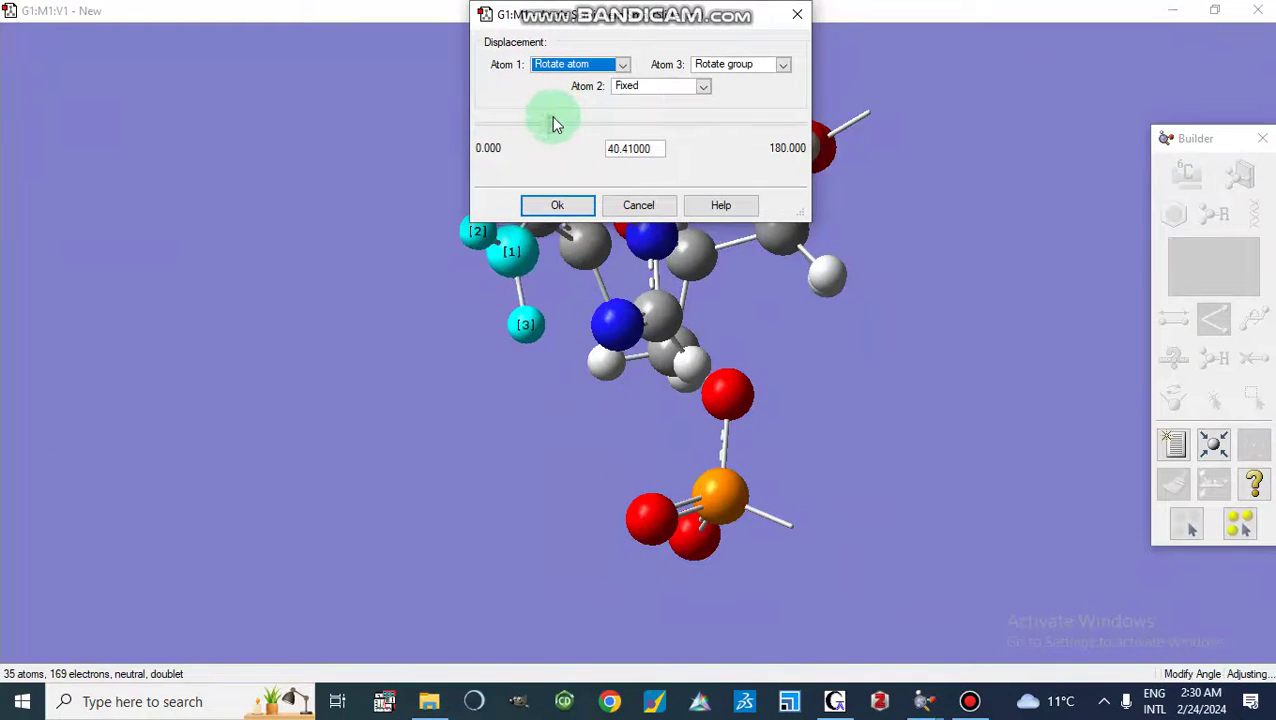
pyautogui.click(796, 19)
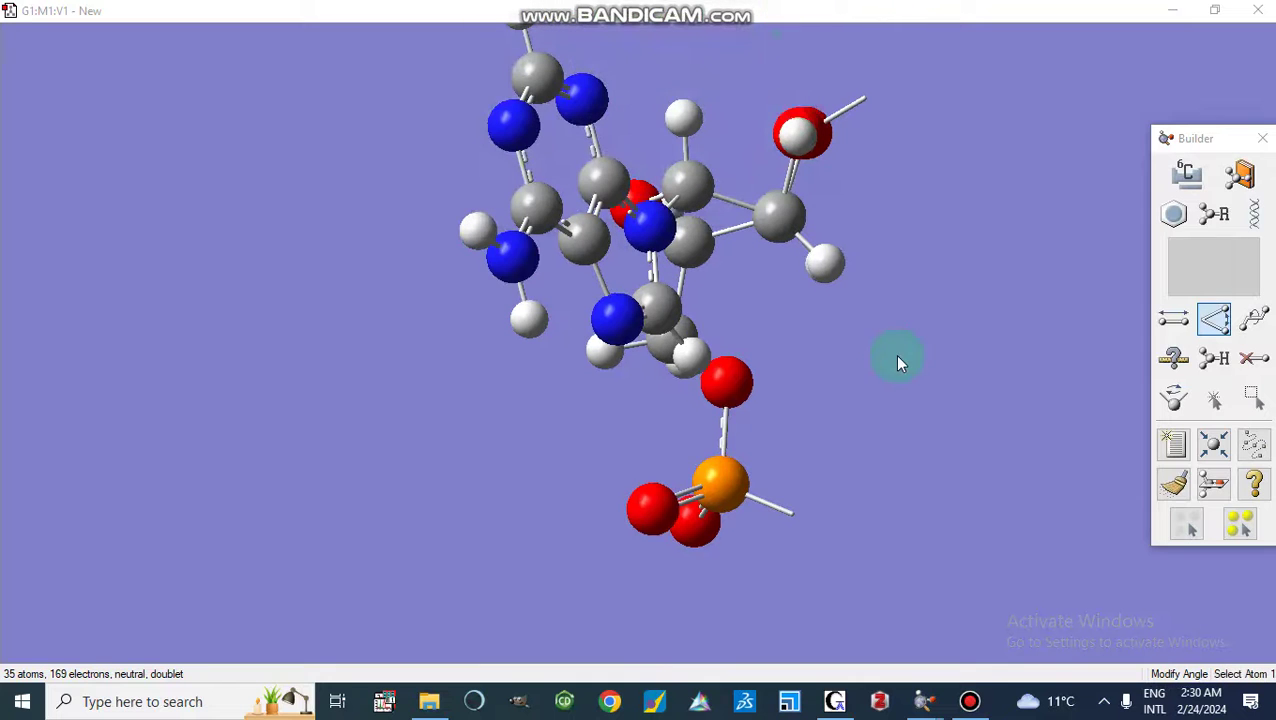
# Clean up the geometry of the adenosine structure.
pyautogui.moveTo(729, 80); pyautogui.dragTo(660, 124)
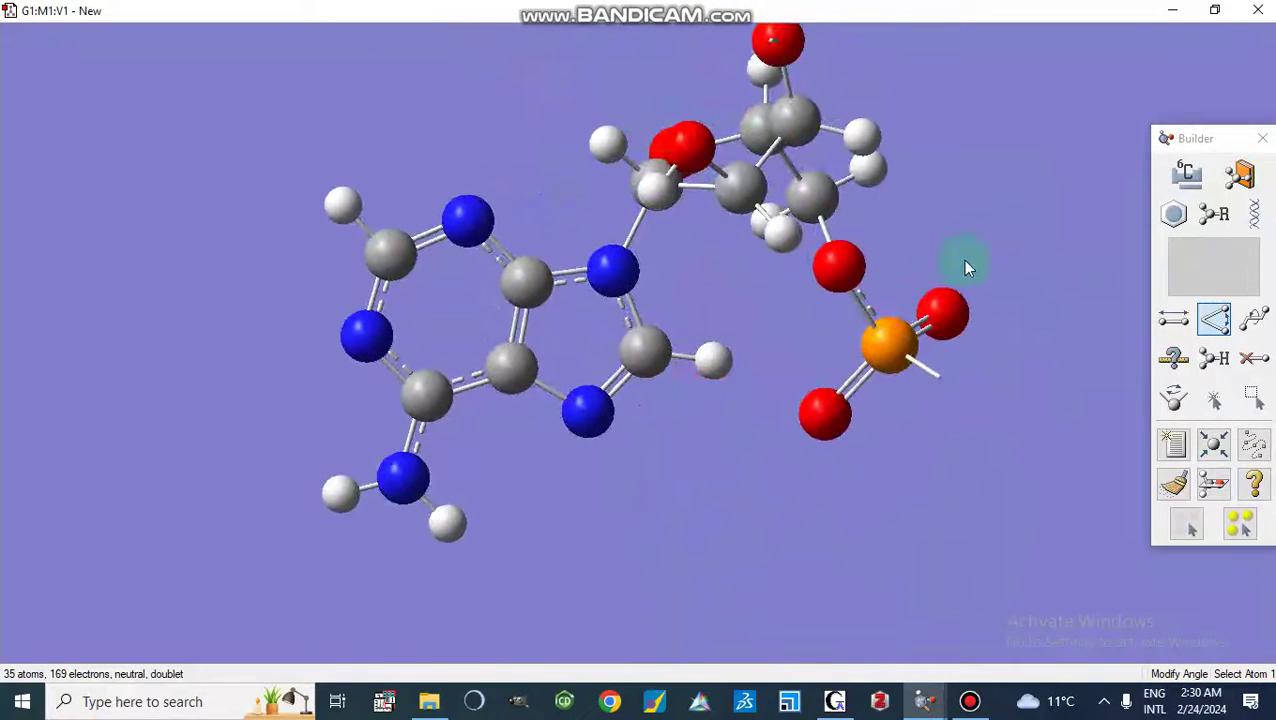
pyautogui.click(1176, 487)
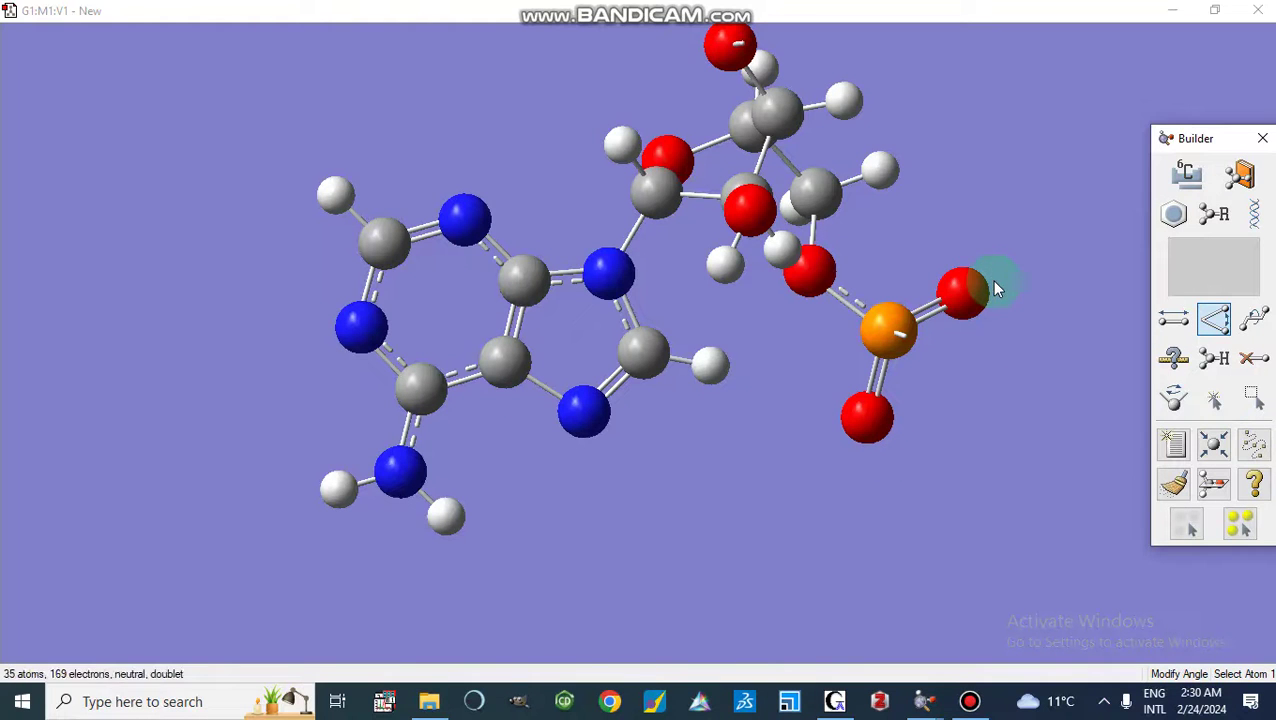
# Pick the two terminal phosphate oxygens and the phosphorus, try an angle of 65.07 degrees, and discard the change.
pyautogui.click(960, 292)
pyautogui.click(864, 432)
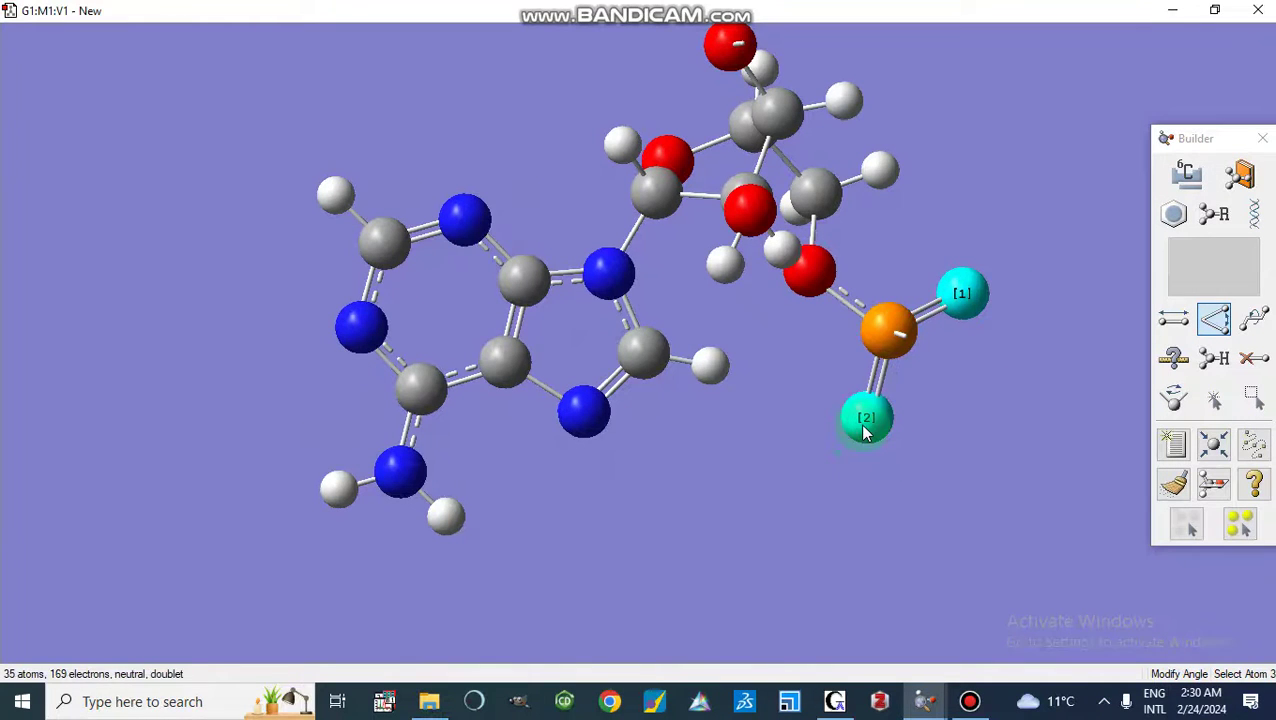
pyautogui.click(891, 339)
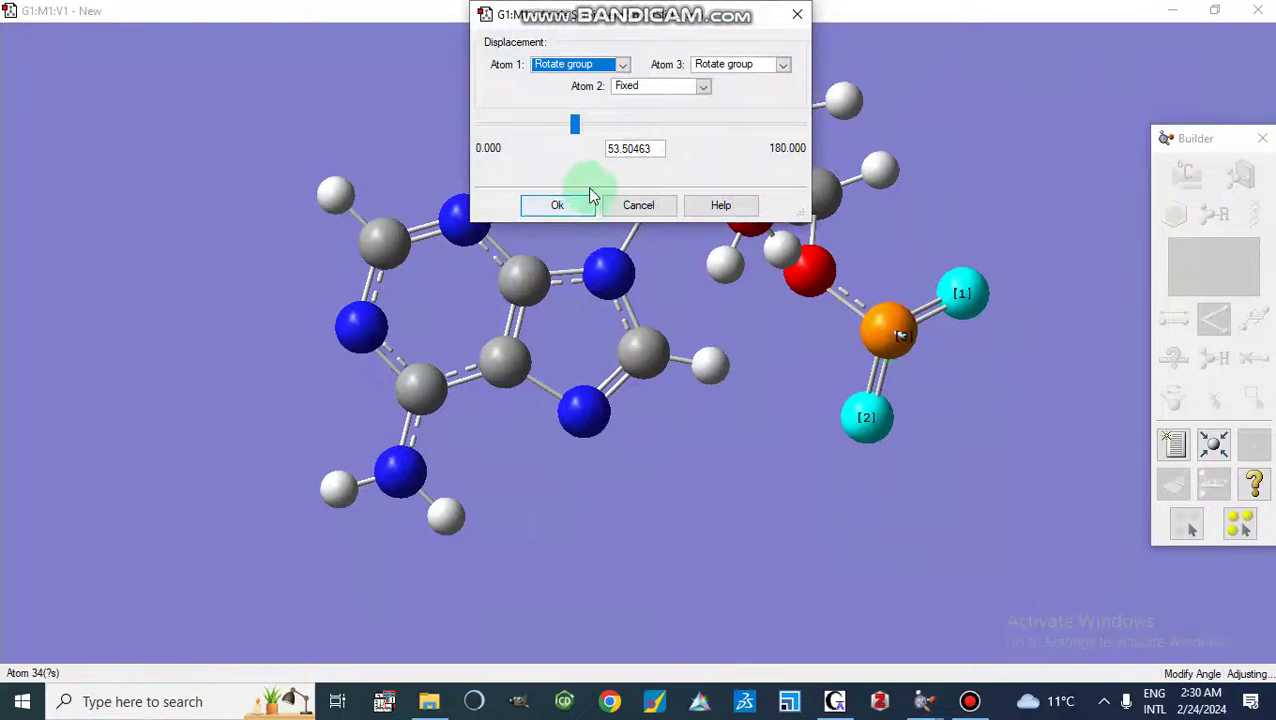
pyautogui.moveTo(574, 125); pyautogui.dragTo(596, 100)
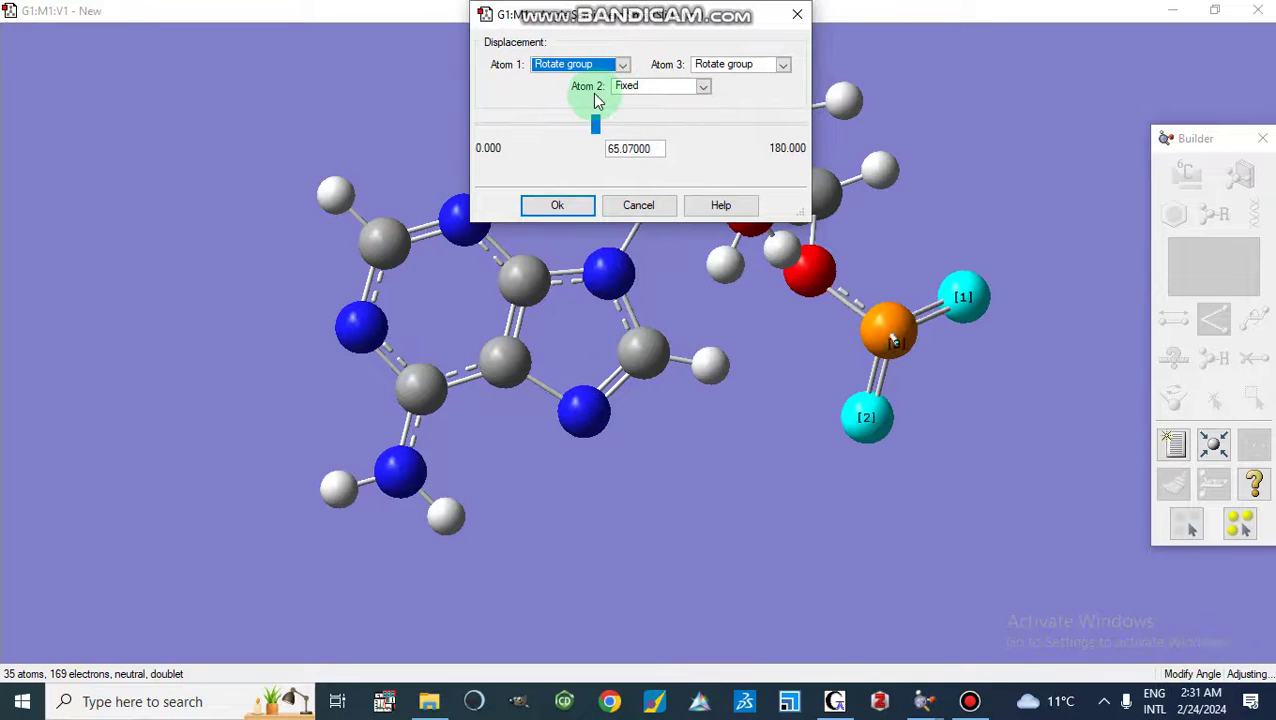
pyautogui.click(797, 14)
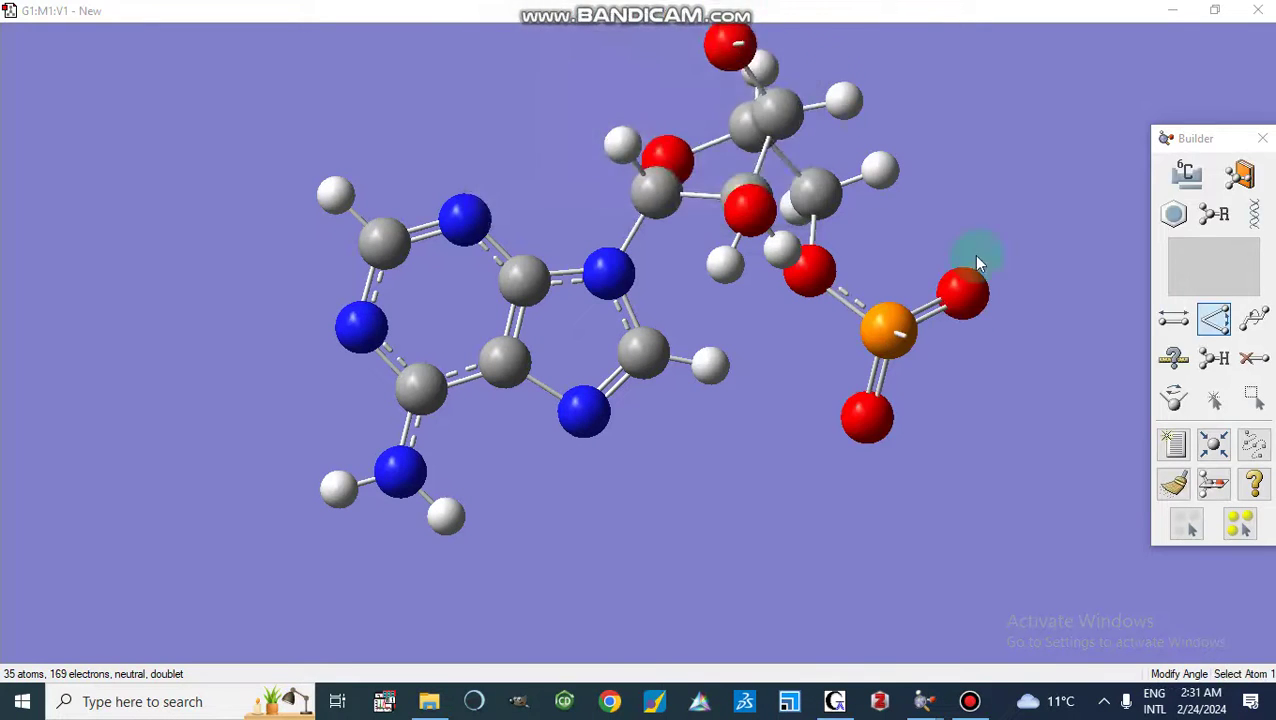
# Center the molecule in the view and individually select the upper terminal phosphate oxygen.
pyautogui.click(1214, 448)
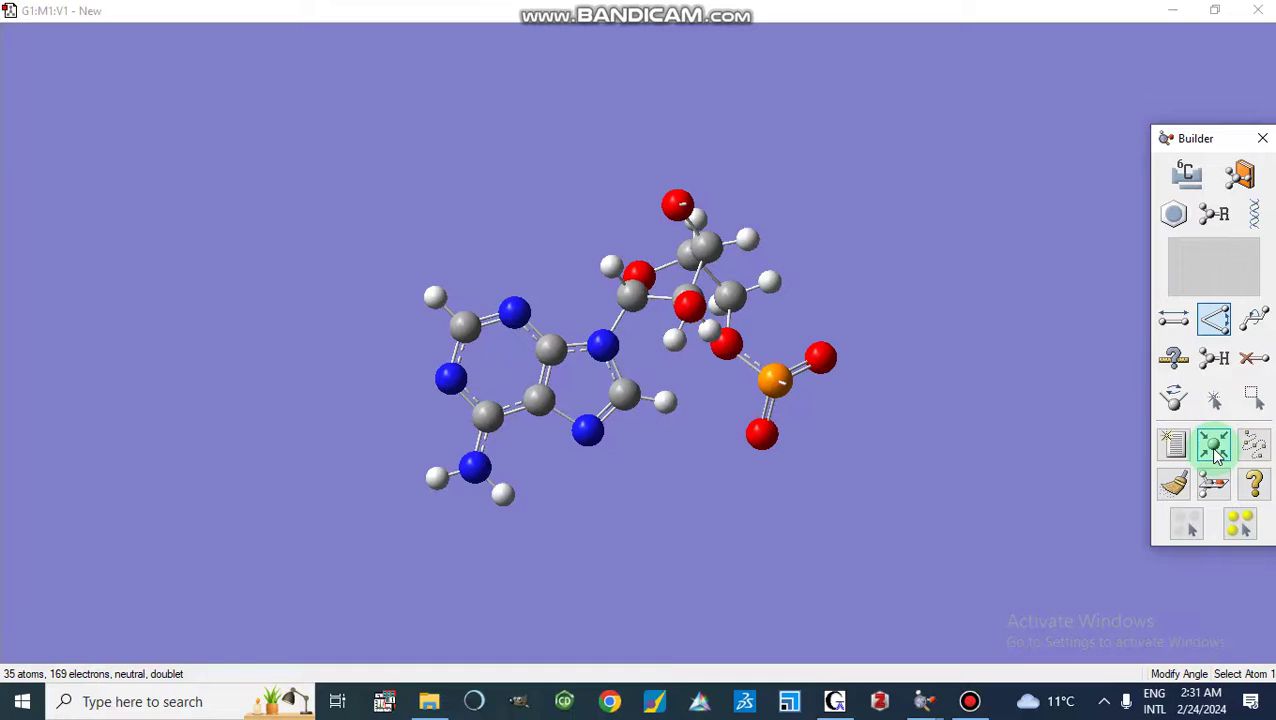
pyautogui.click(1214, 399)
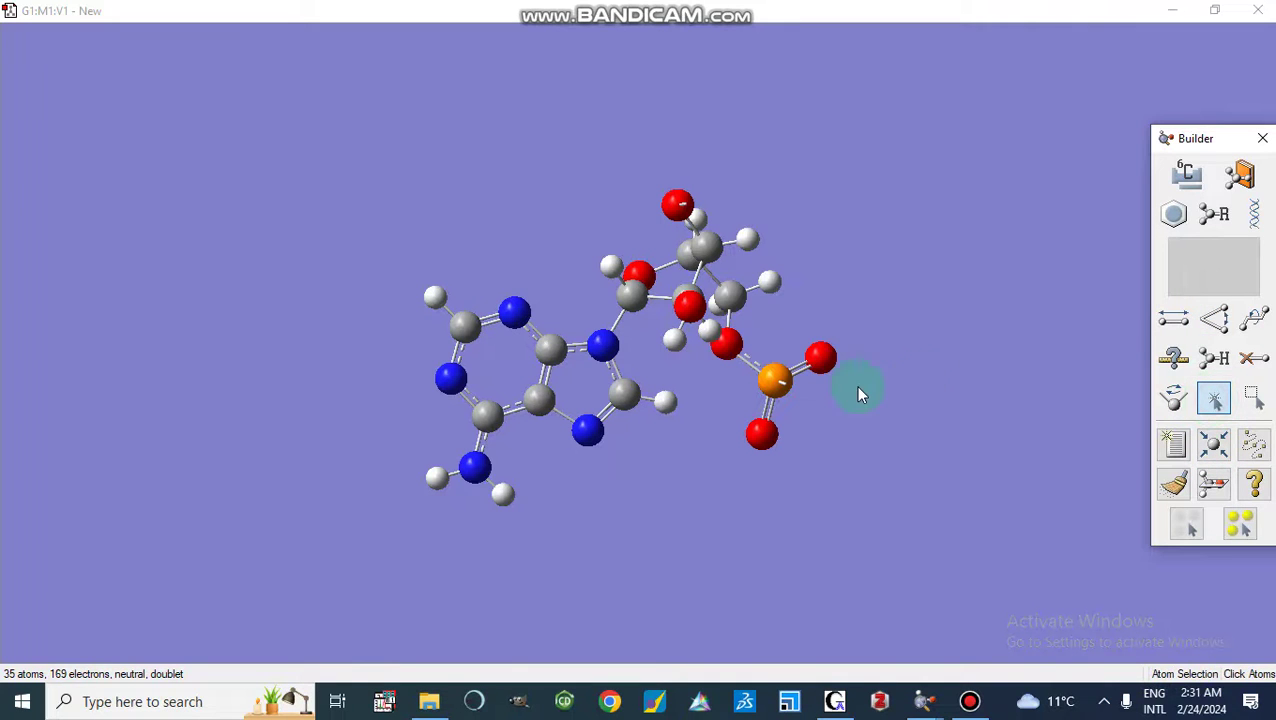
pyautogui.click(828, 366)
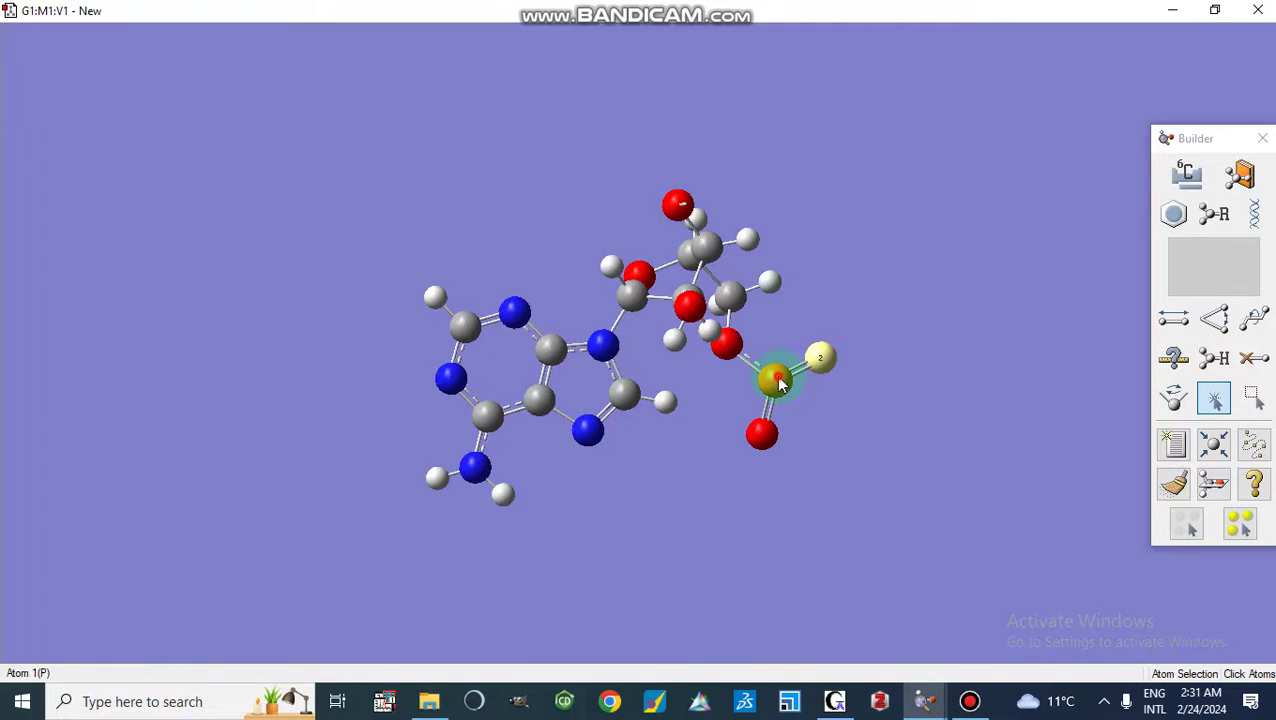
# Use rubberband selection to select the sugar-phosphate part and add most of the adenine ring atoms with its amino group.
pyautogui.click(1253, 399)
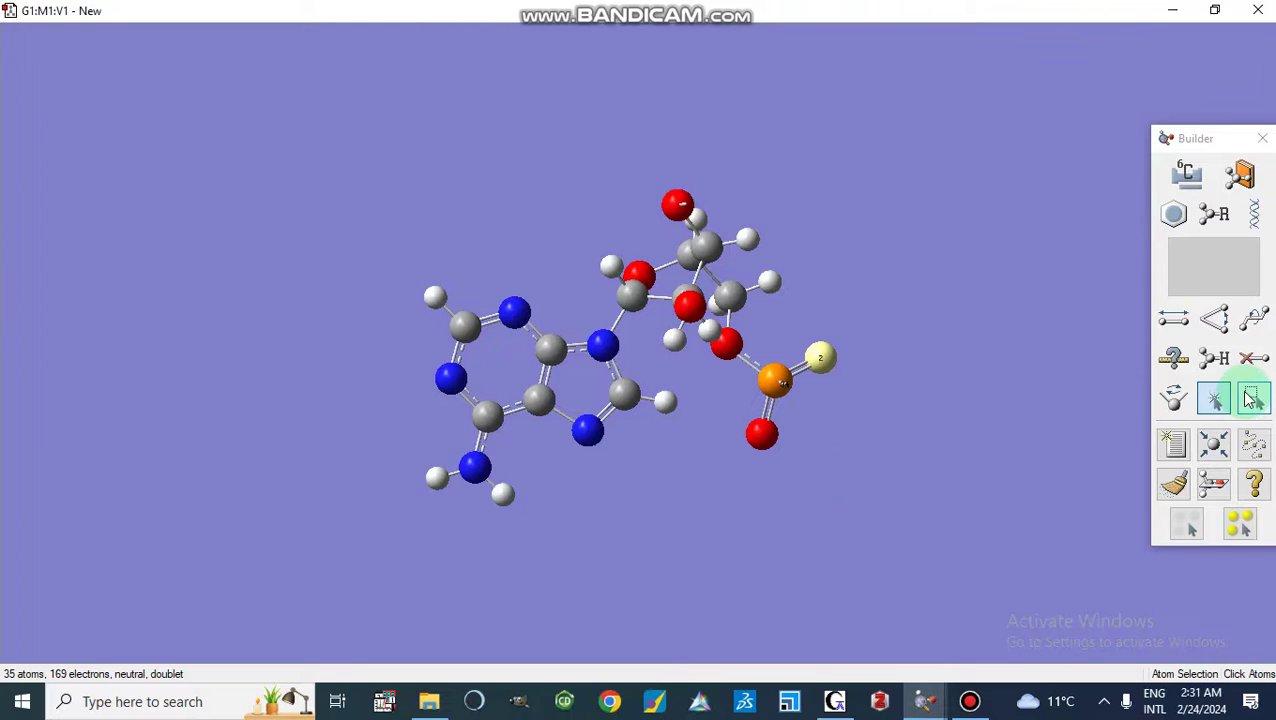
pyautogui.moveTo(632, 149); pyautogui.dragTo(856, 478)
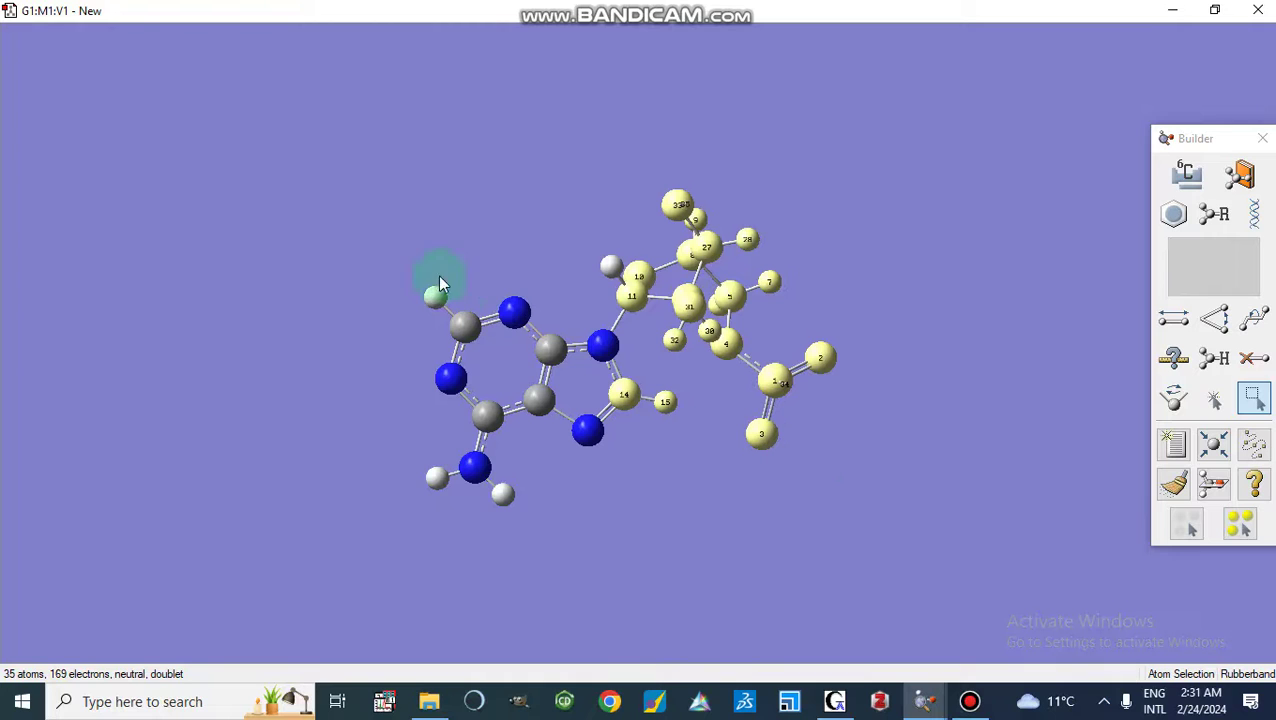
pyautogui.moveTo(345, 220); pyautogui.dragTo(576, 597)
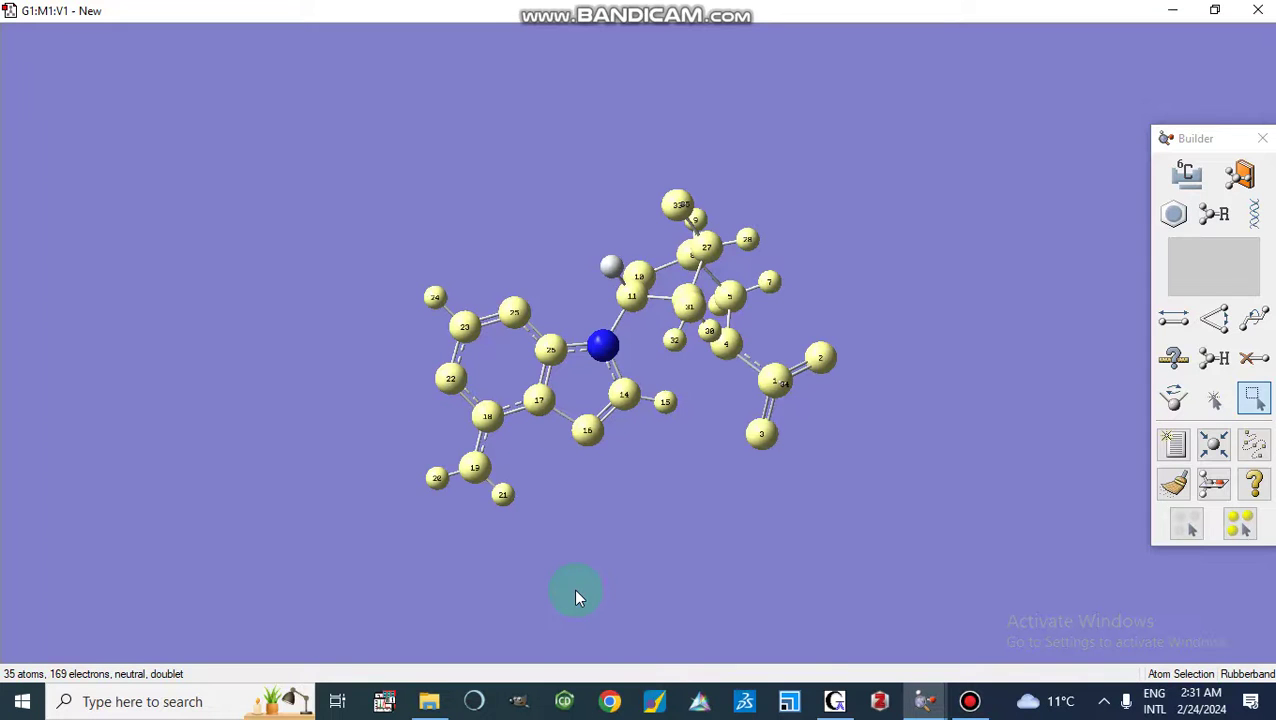
# Select all atoms of the molecule, and clear the whole selection.
pyautogui.click(1252, 410)
pyautogui.click(1238, 526)
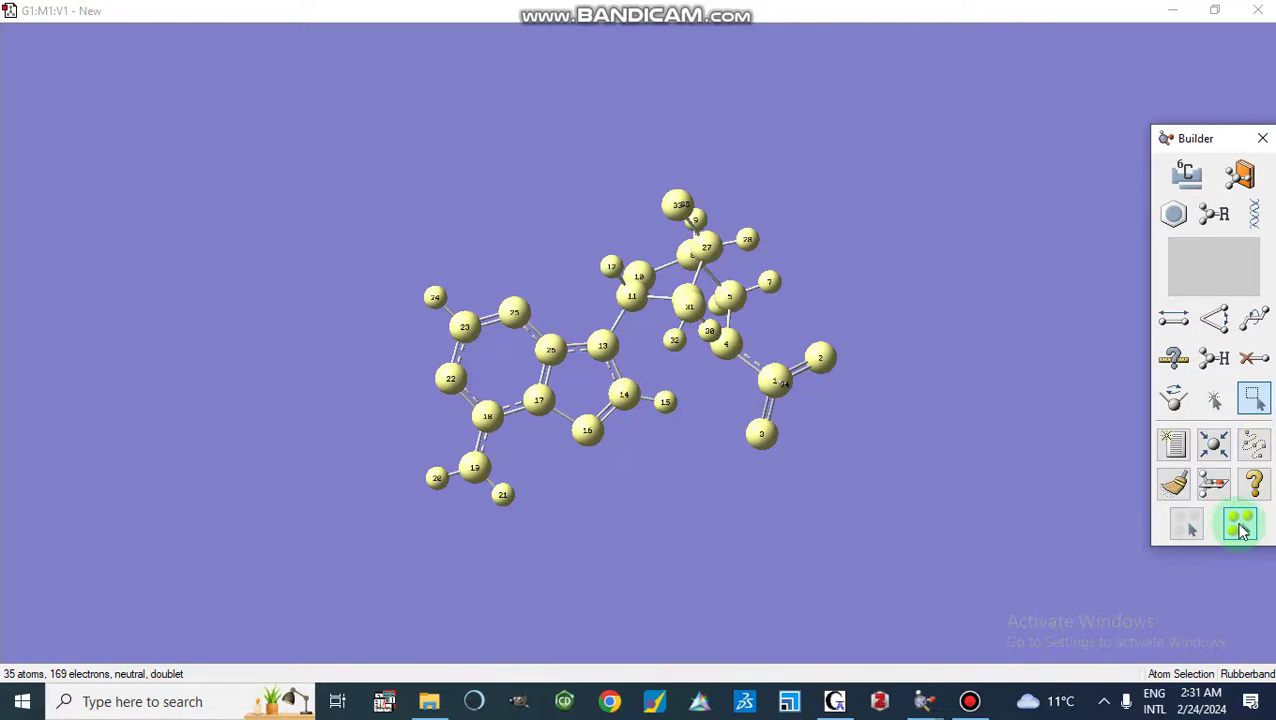
pyautogui.click(1189, 528)
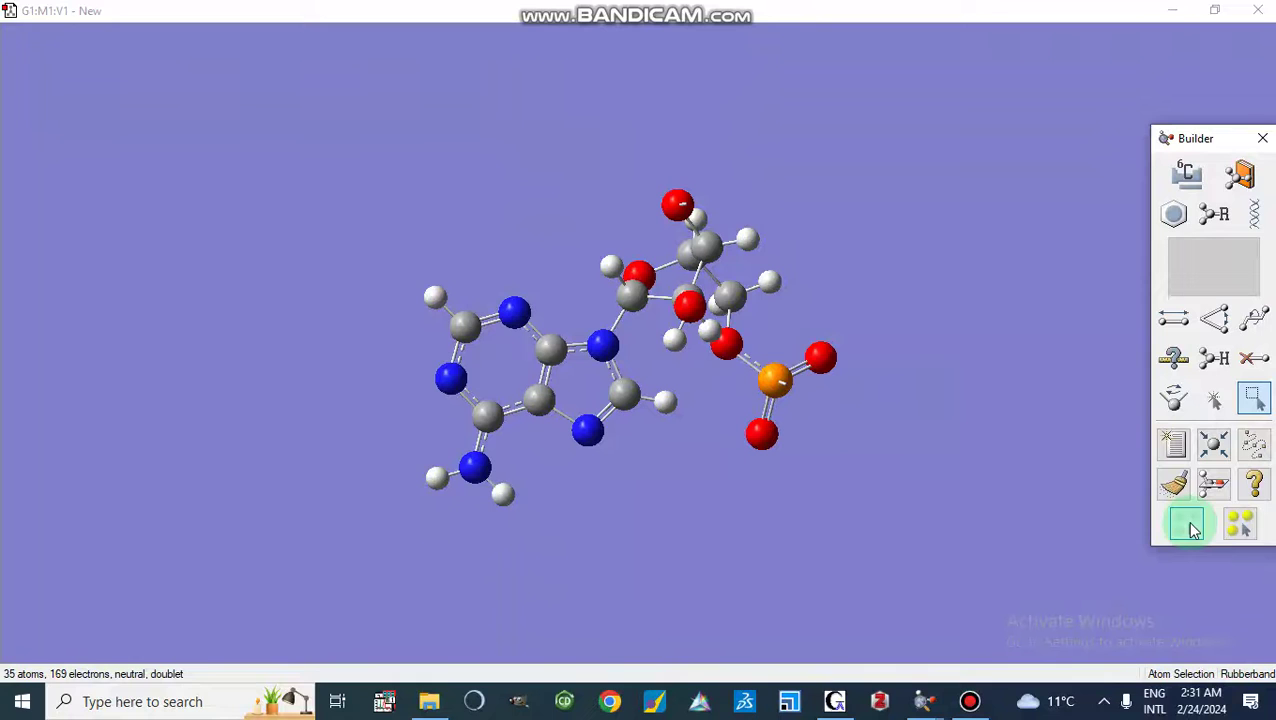
# Symmetrize the molecule, and try Symmetrize and Rebond with the lower terminal phosphate oxygen selected.
pyautogui.click(1215, 492)
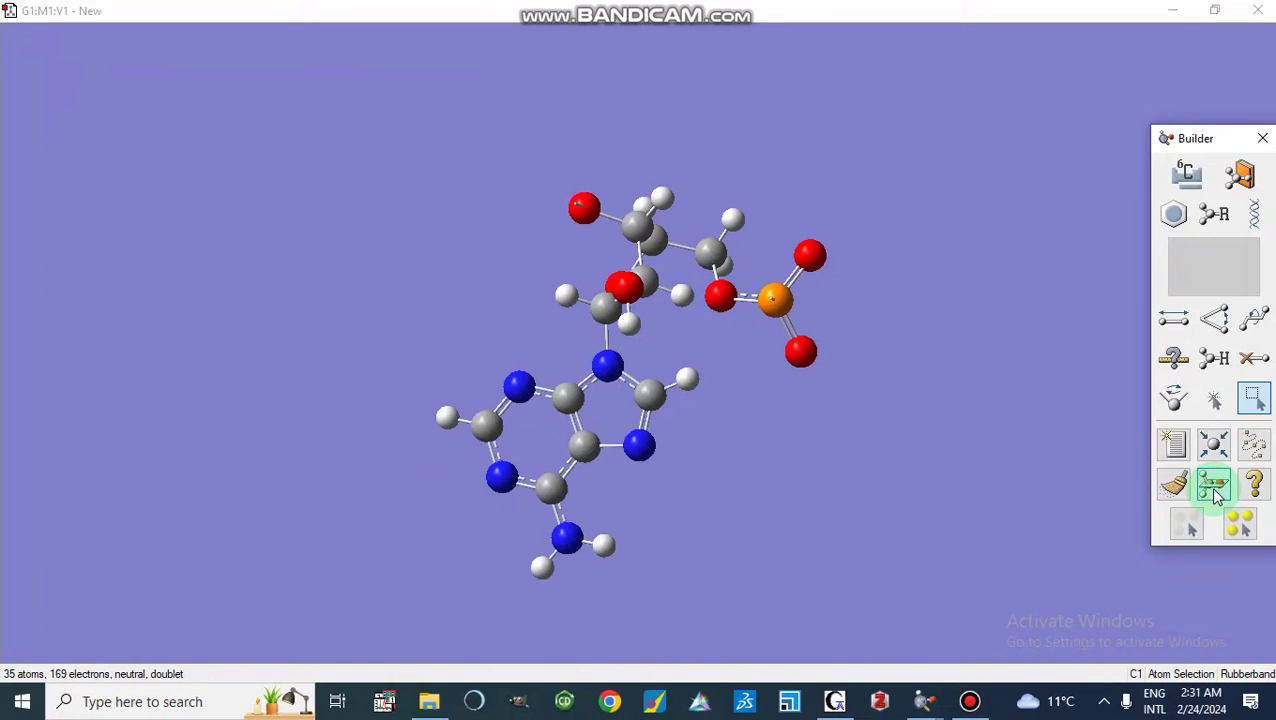
pyautogui.moveTo(735, 335); pyautogui.dragTo(798, 418)
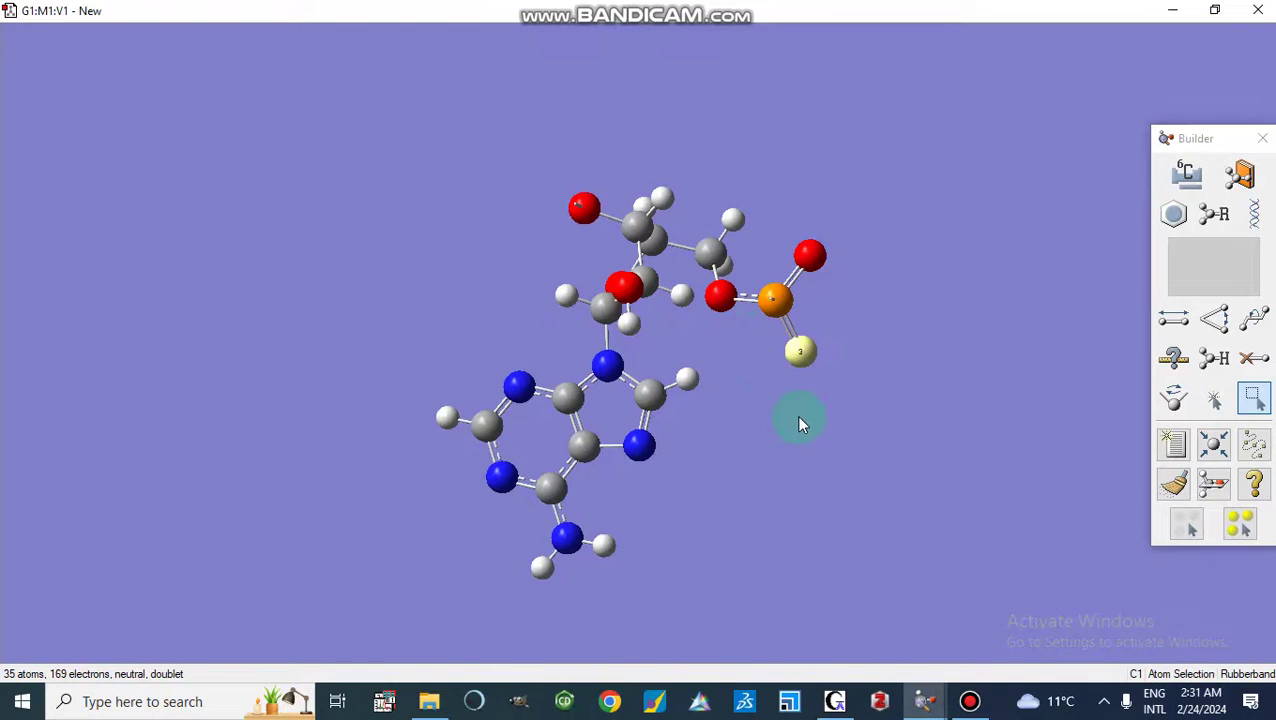
pyautogui.click(1210, 492)
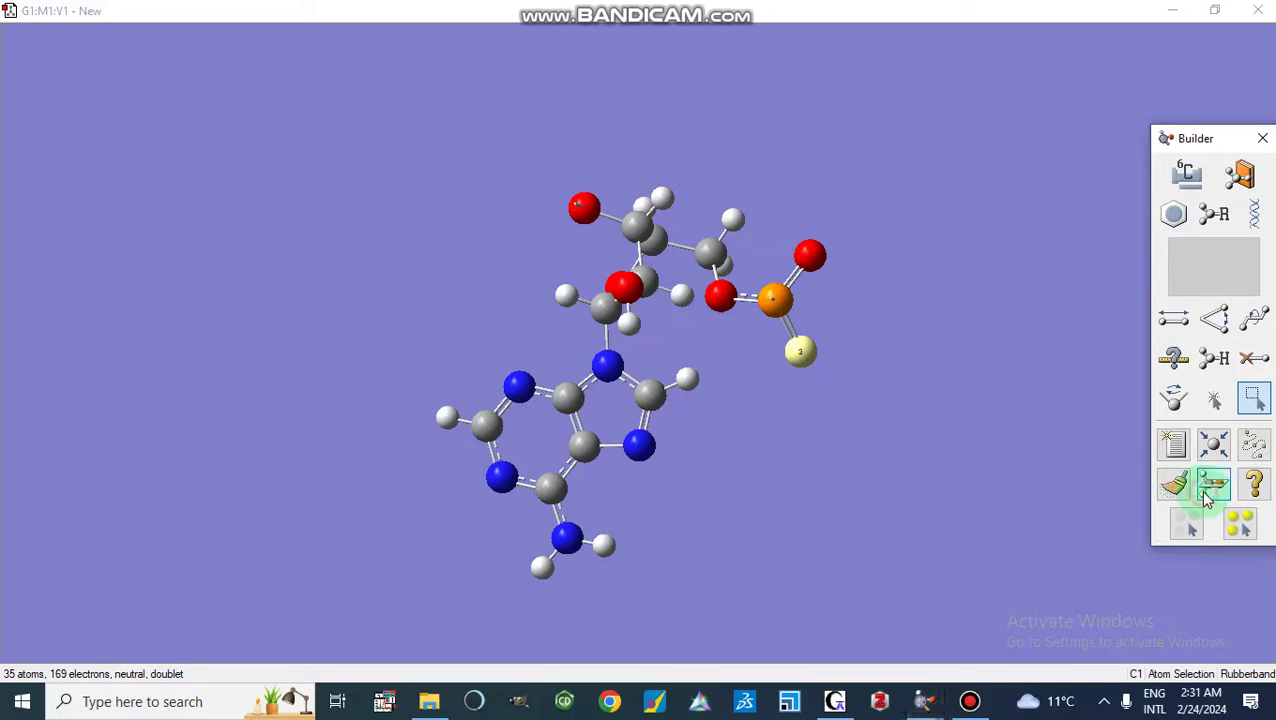
pyautogui.click(1257, 450)
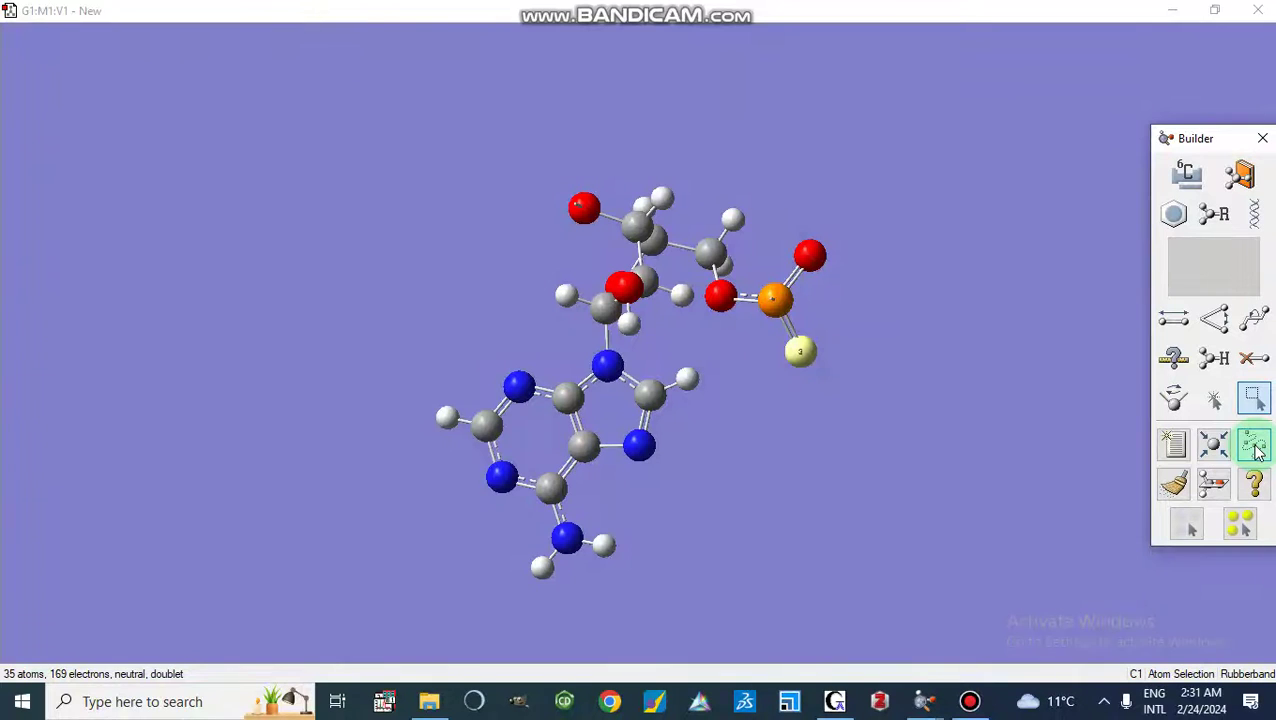
pyautogui.click(916, 420)
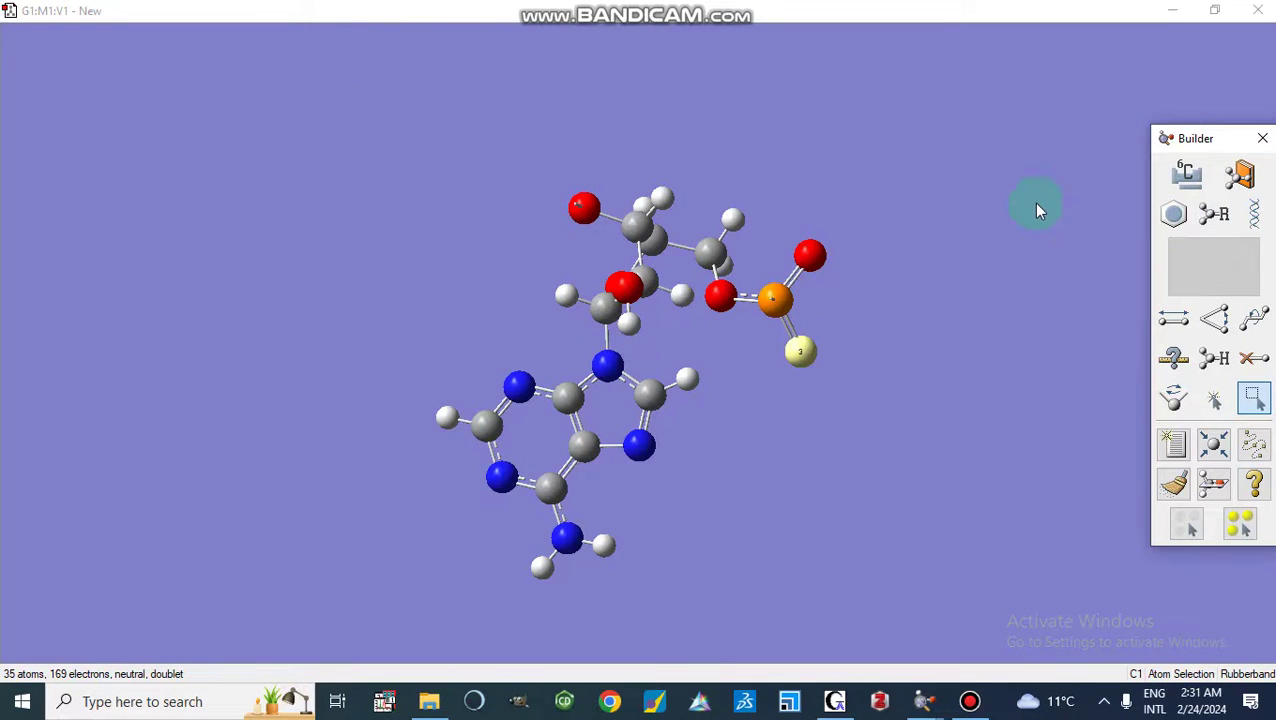
# Minimize the molecule window, bring it back, and reduce it from full screen so the main program window is accessible.
pyautogui.click(1175, 12)
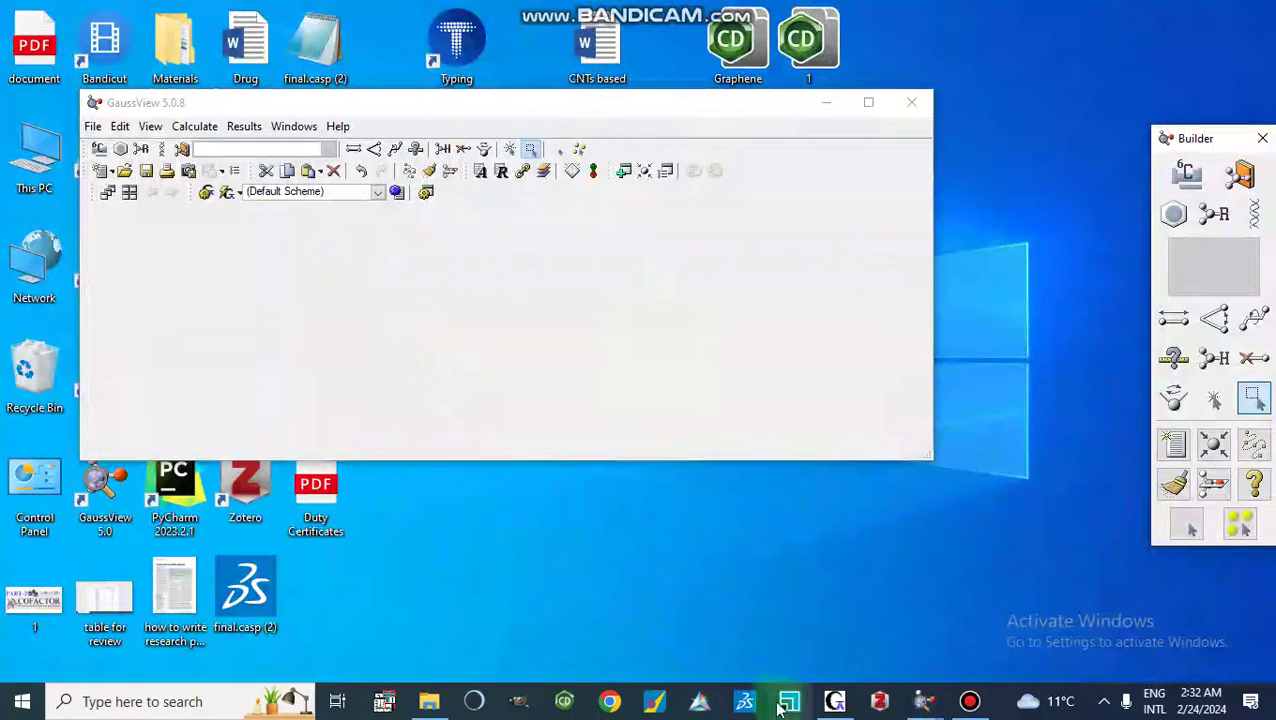
pyautogui.moveTo(920, 701)
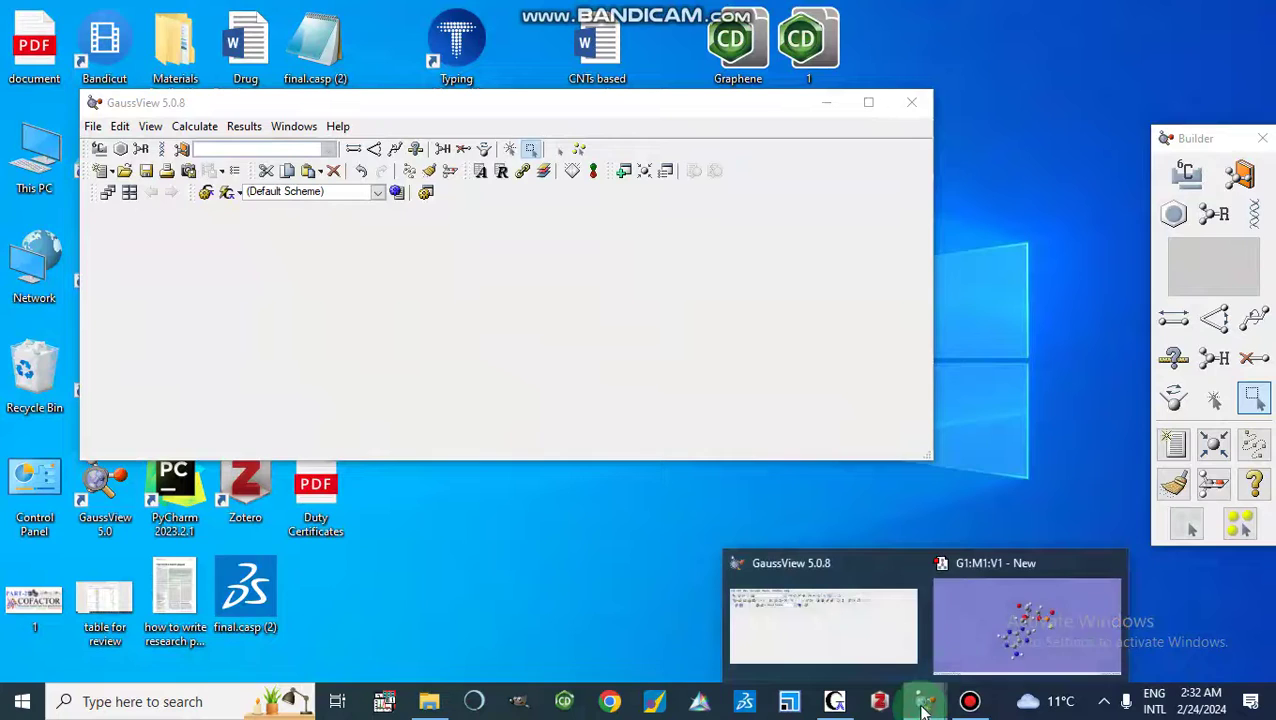
pyautogui.click(962, 604)
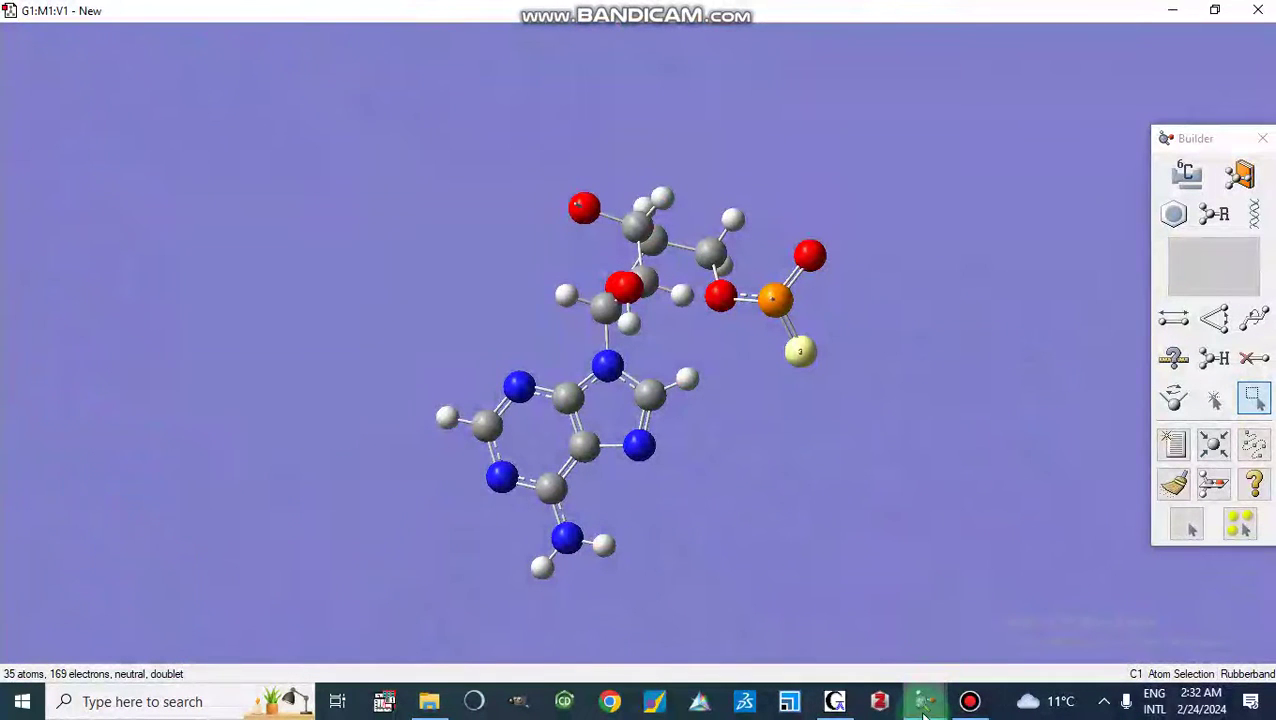
pyautogui.moveTo(924, 708)
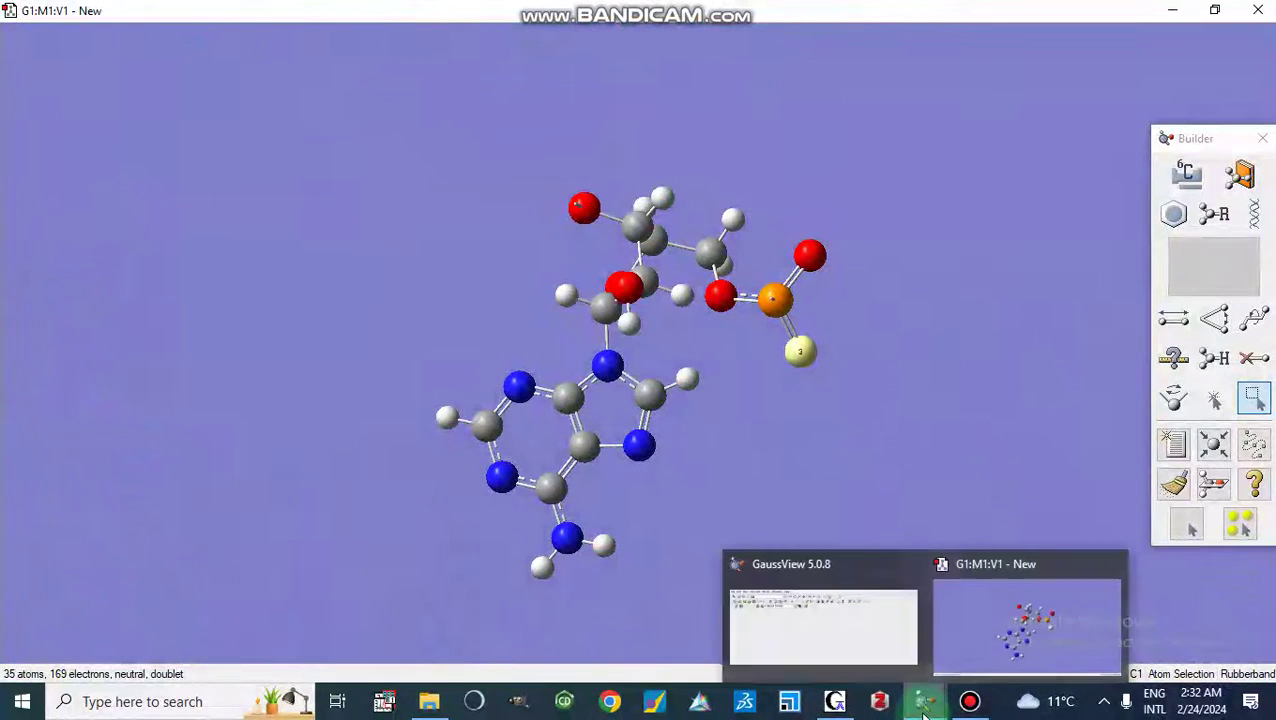
pyautogui.click(1004, 636)
pyautogui.click(1211, 14)
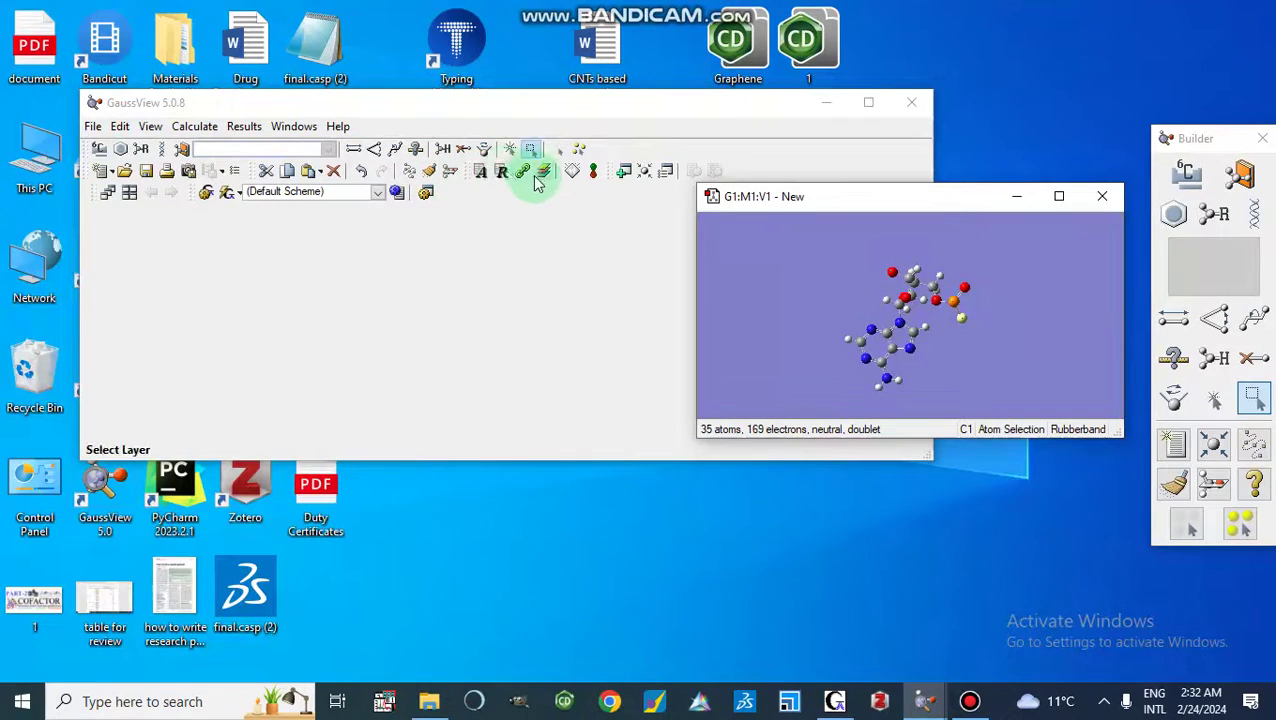
# Open the Display Format settings of the molecule view and show its Molecule options.
pyautogui.click(624, 174)
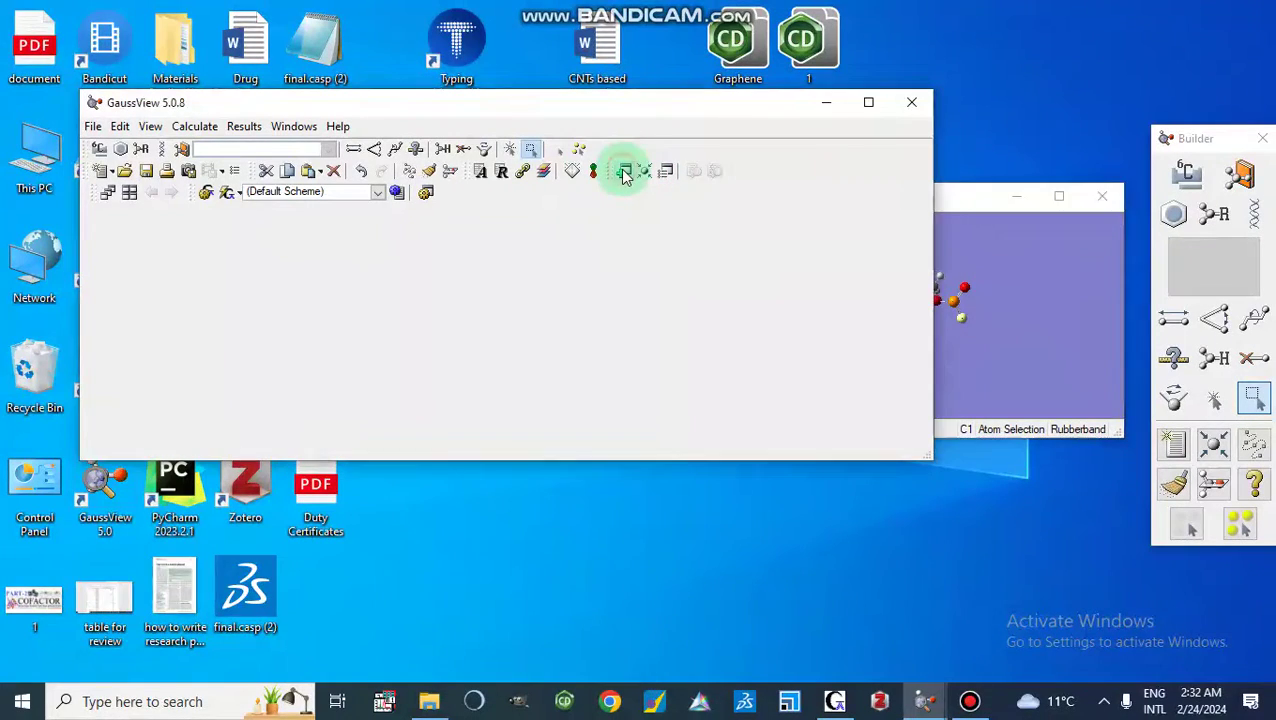
pyautogui.click(1102, 196)
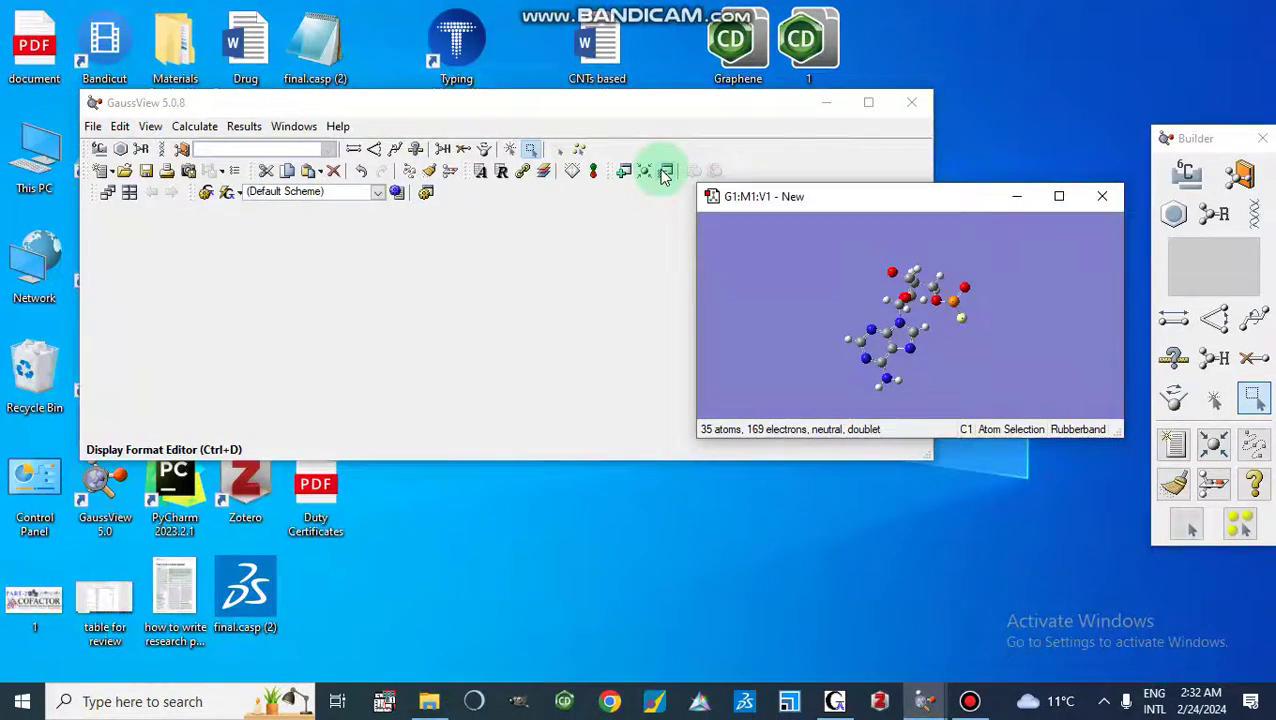
pyautogui.click(664, 174)
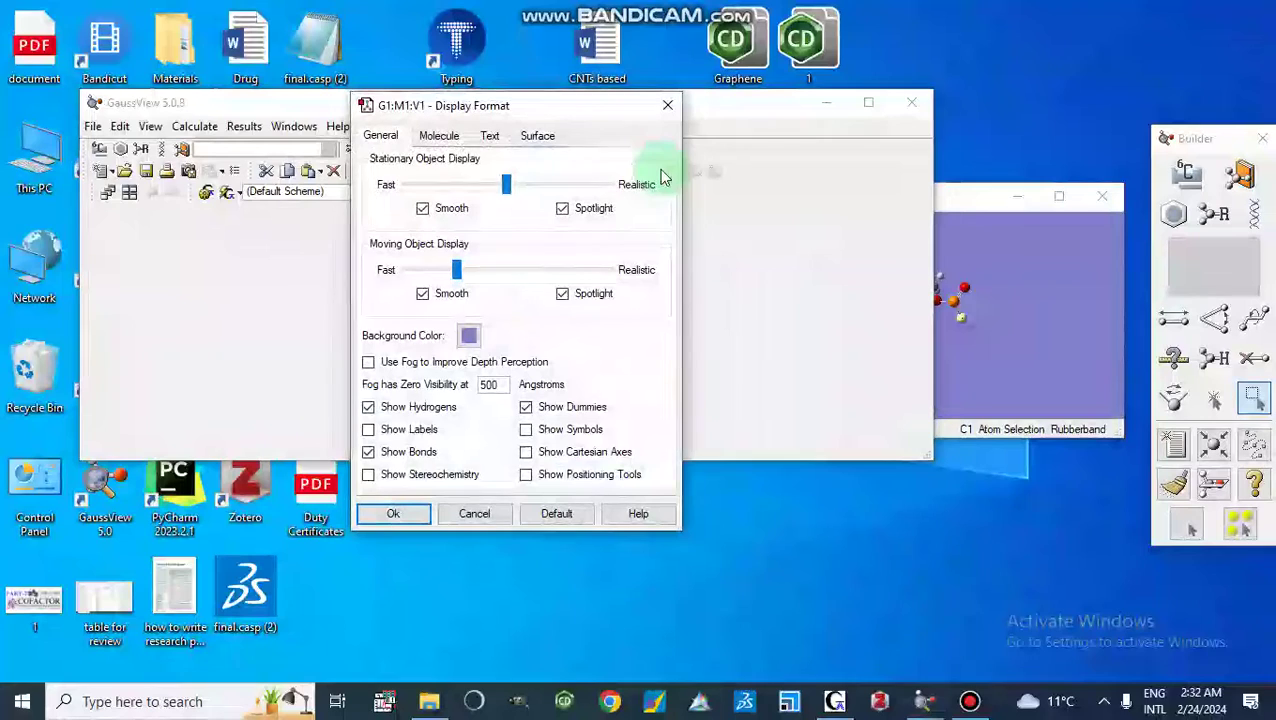
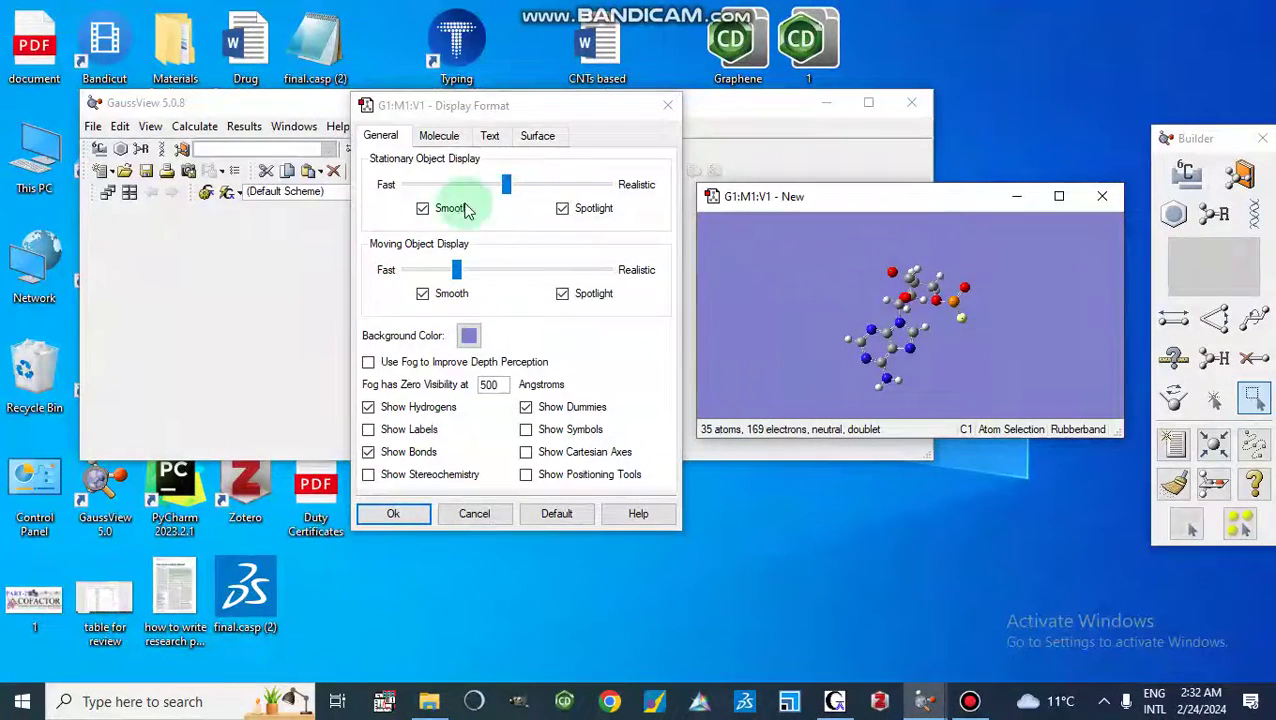
pyautogui.click(437, 135)
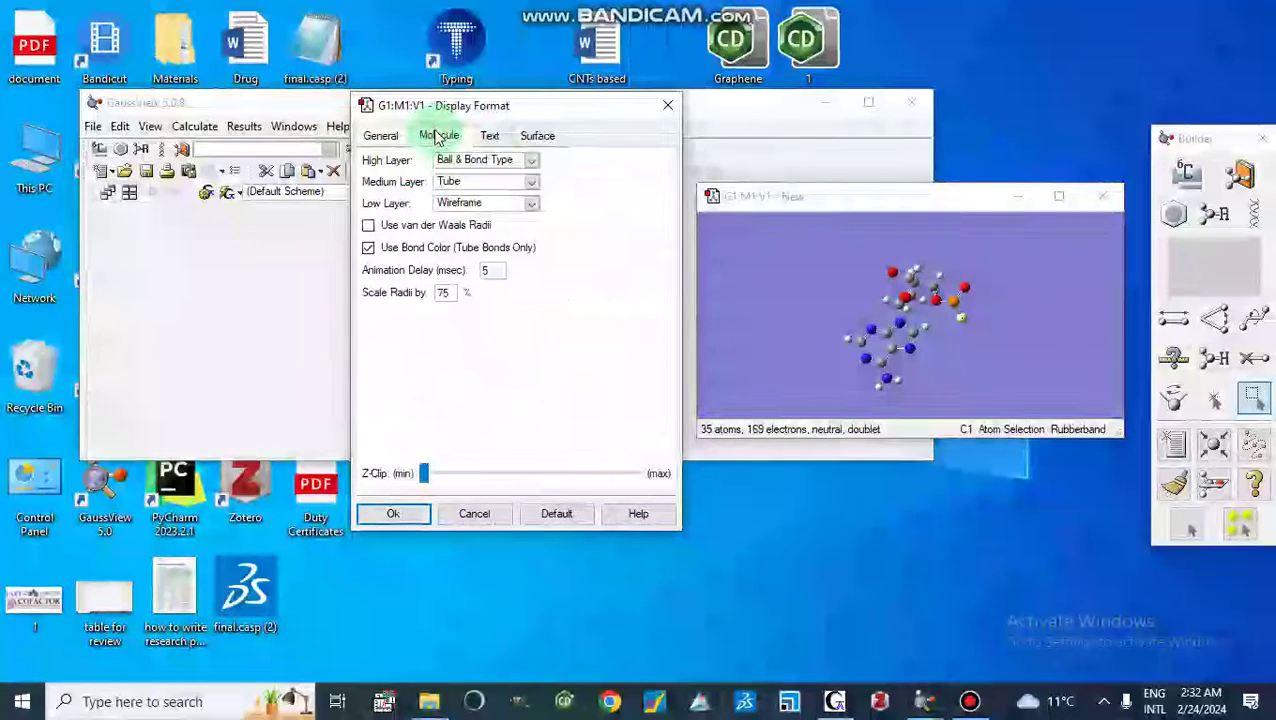
# Try Tube, Ball & Stick and Wireframe in turn as the molecule's High Layer display style.
pyautogui.click(531, 163)
pyautogui.click(493, 210)
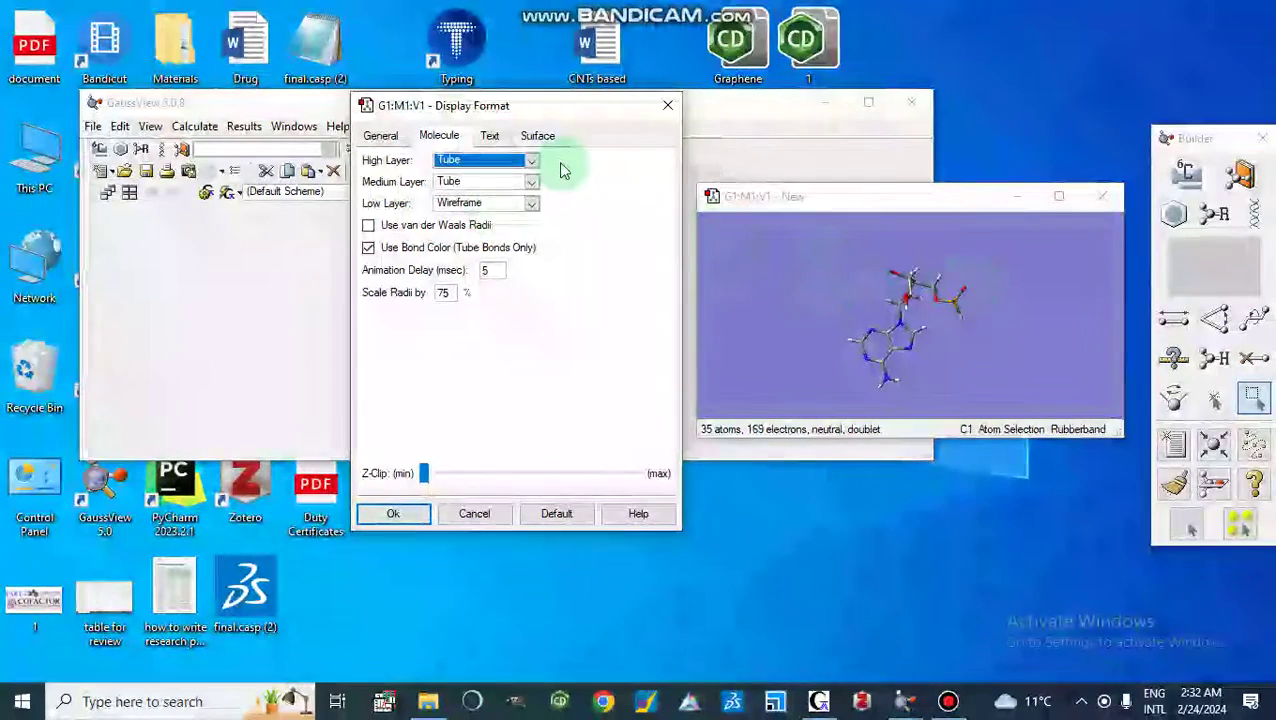
pyautogui.click(532, 163)
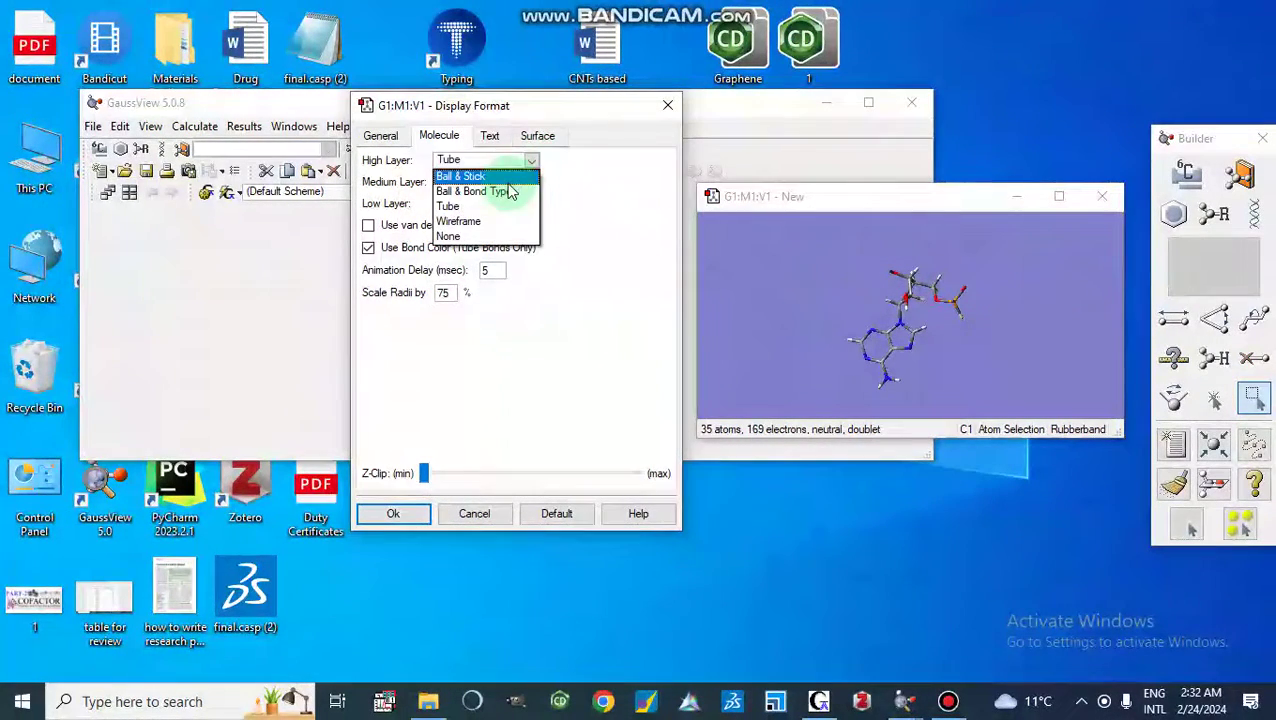
pyautogui.click(506, 180)
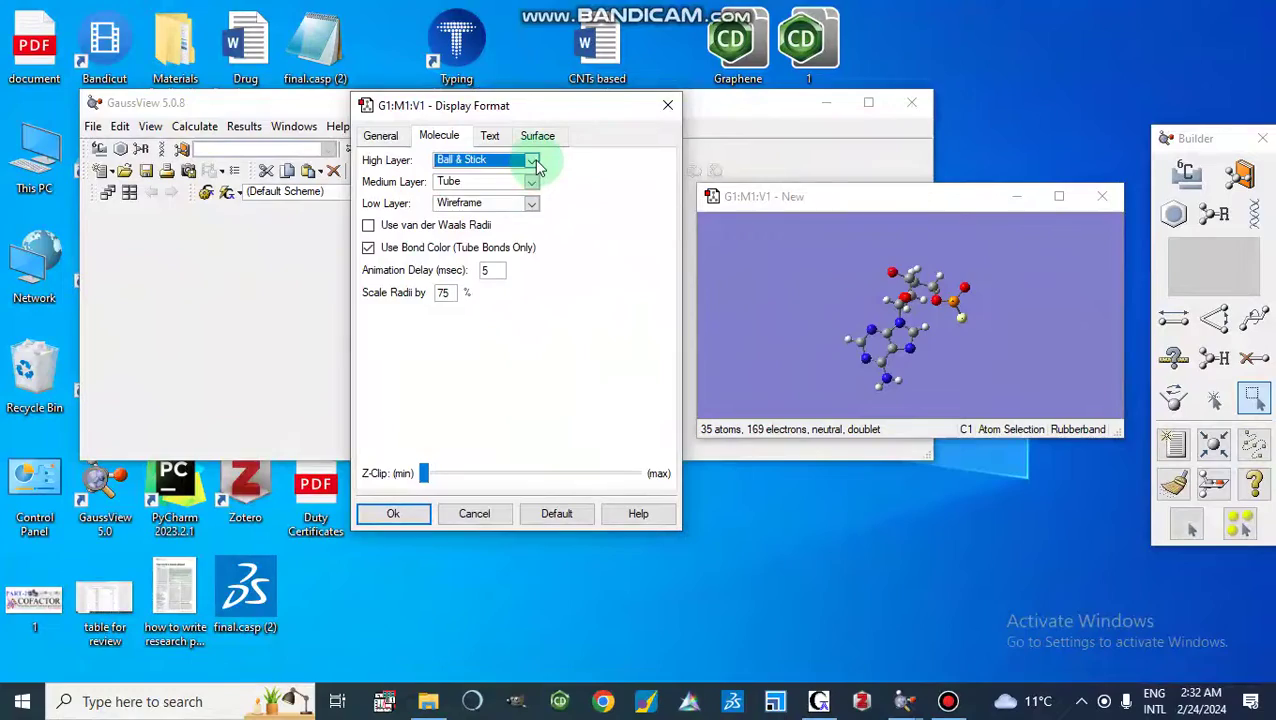
pyautogui.click(534, 162)
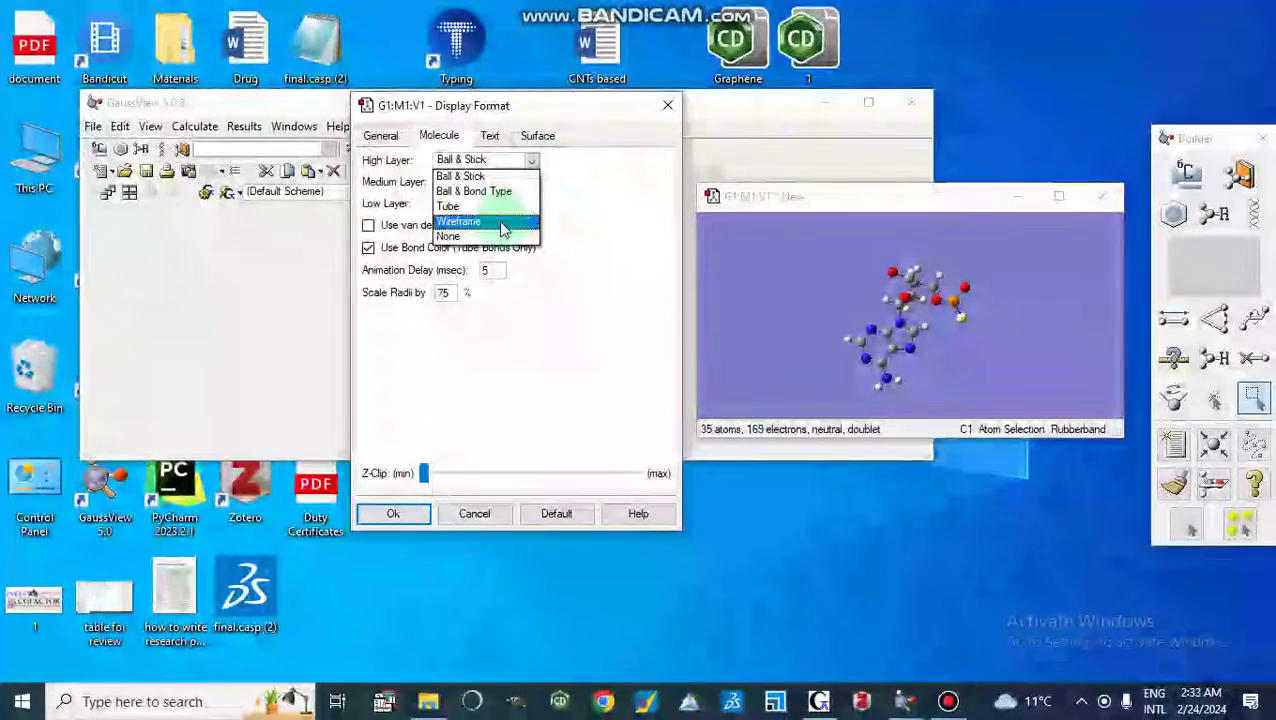
pyautogui.click(503, 222)
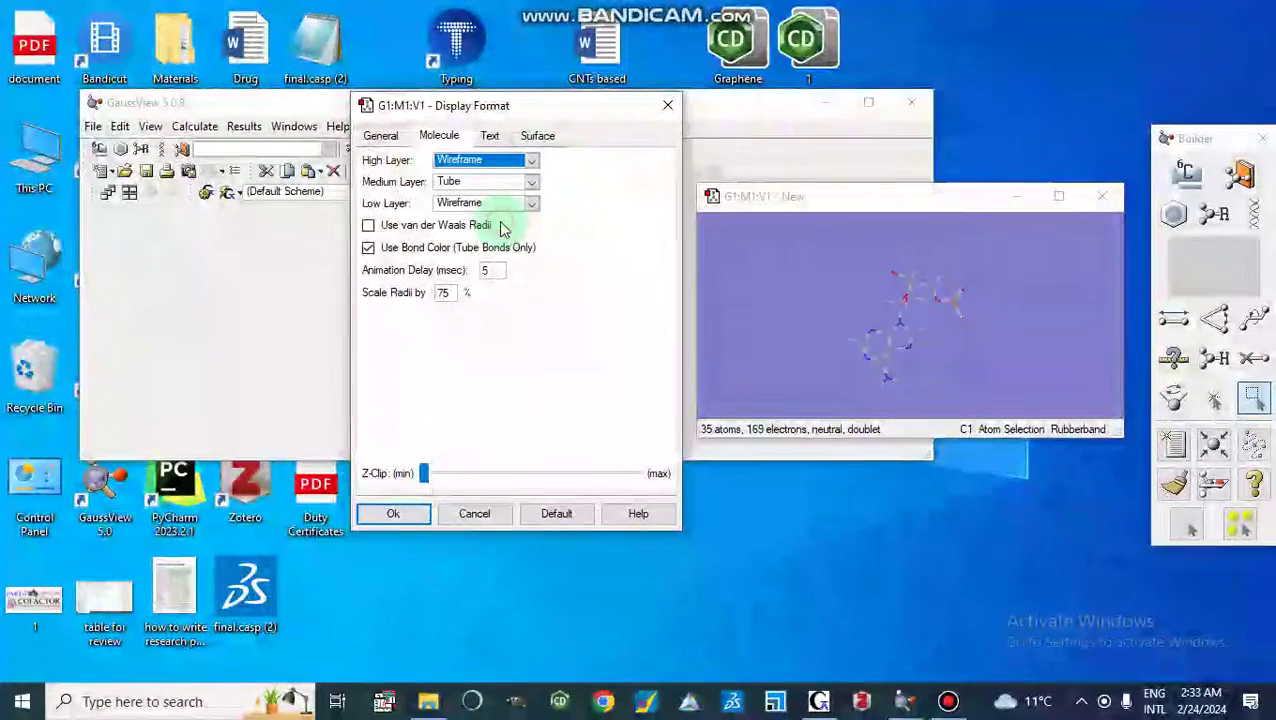
# Set the High Layer display style to Ball & Stick and return to the General display options.
pyautogui.click(533, 162)
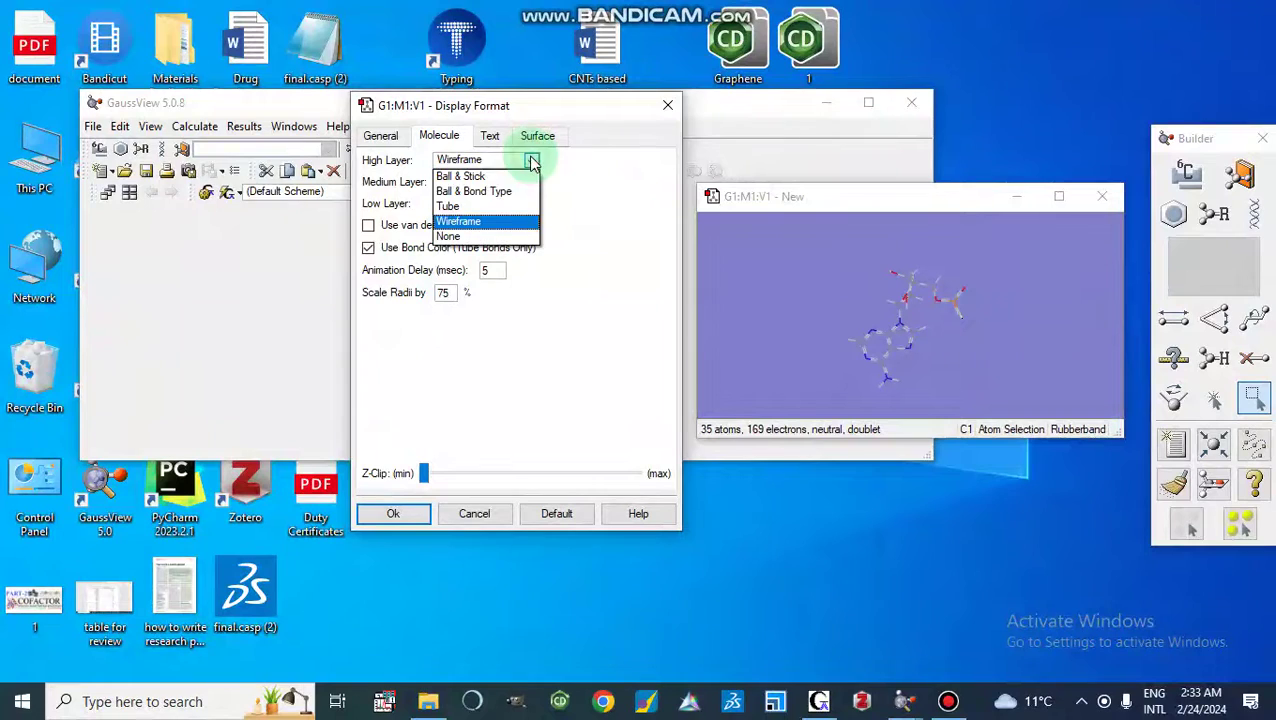
pyautogui.click(478, 175)
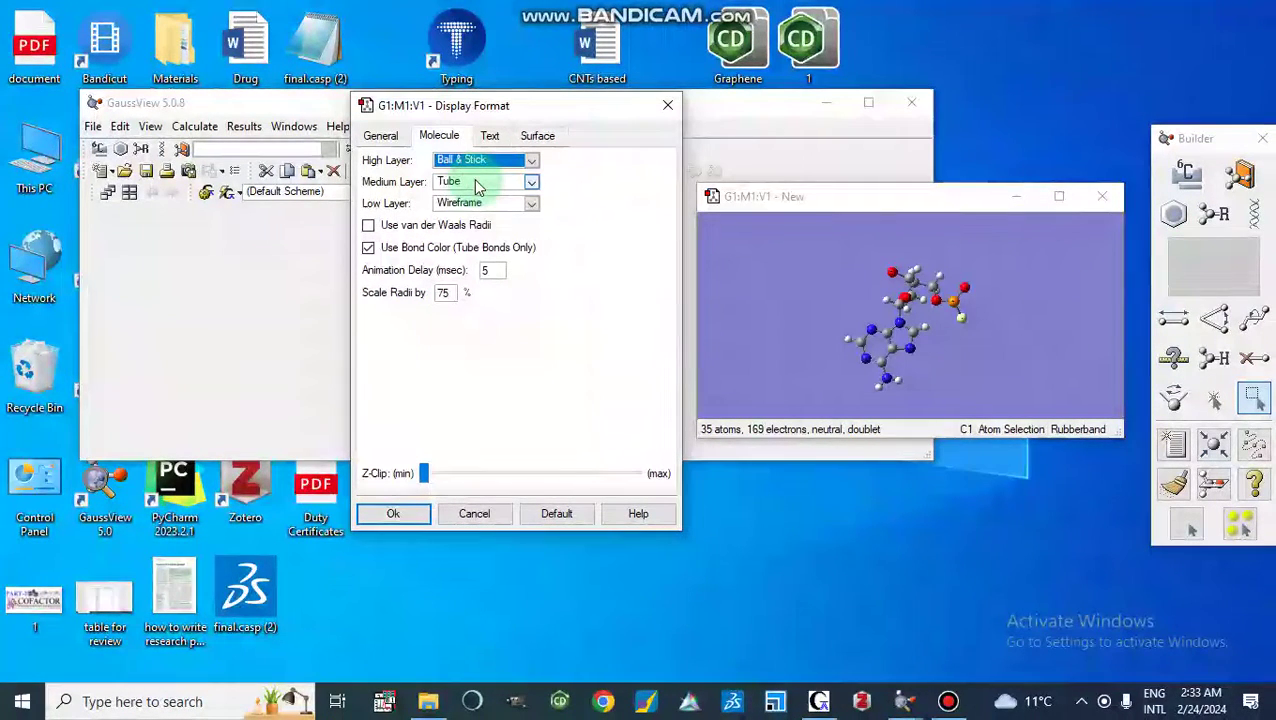
pyautogui.click(385, 137)
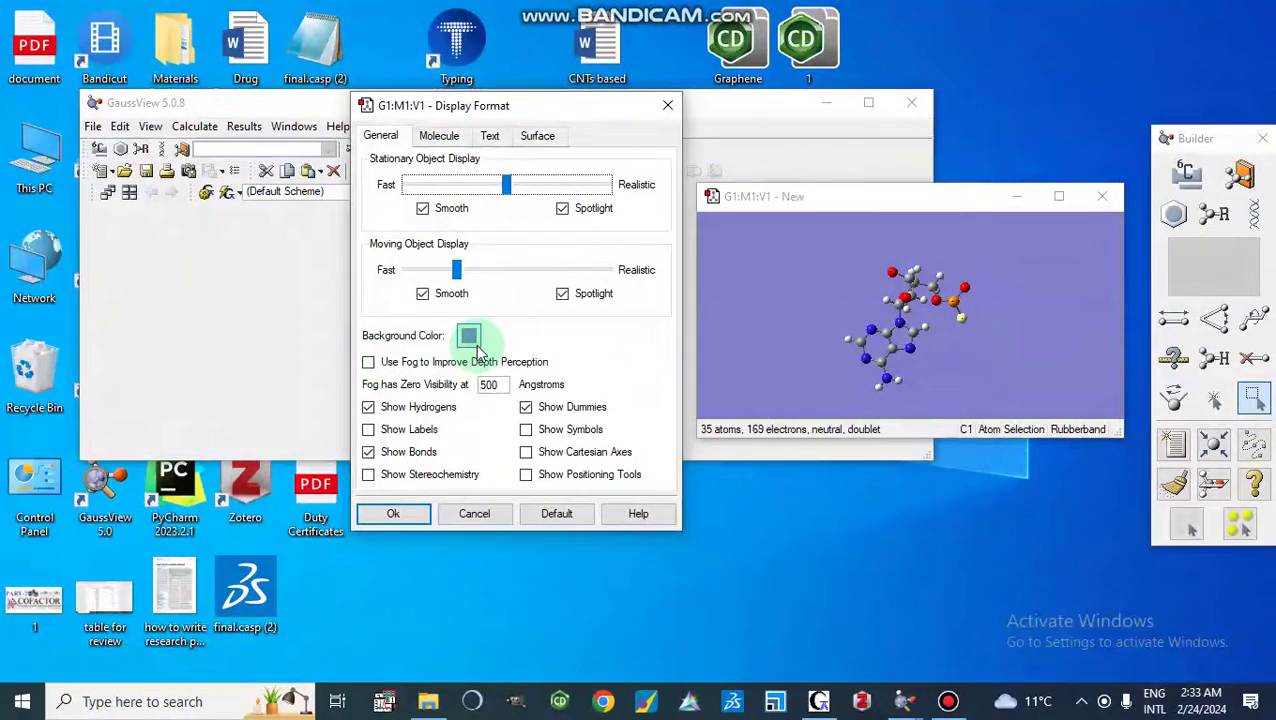
# Raise the Moving Object Display quality toward Realistic, accept the display format, and check the molecule in a maximized window.
pyautogui.moveTo(456, 269); pyautogui.dragTo(487, 281)
pyautogui.click(382, 513)
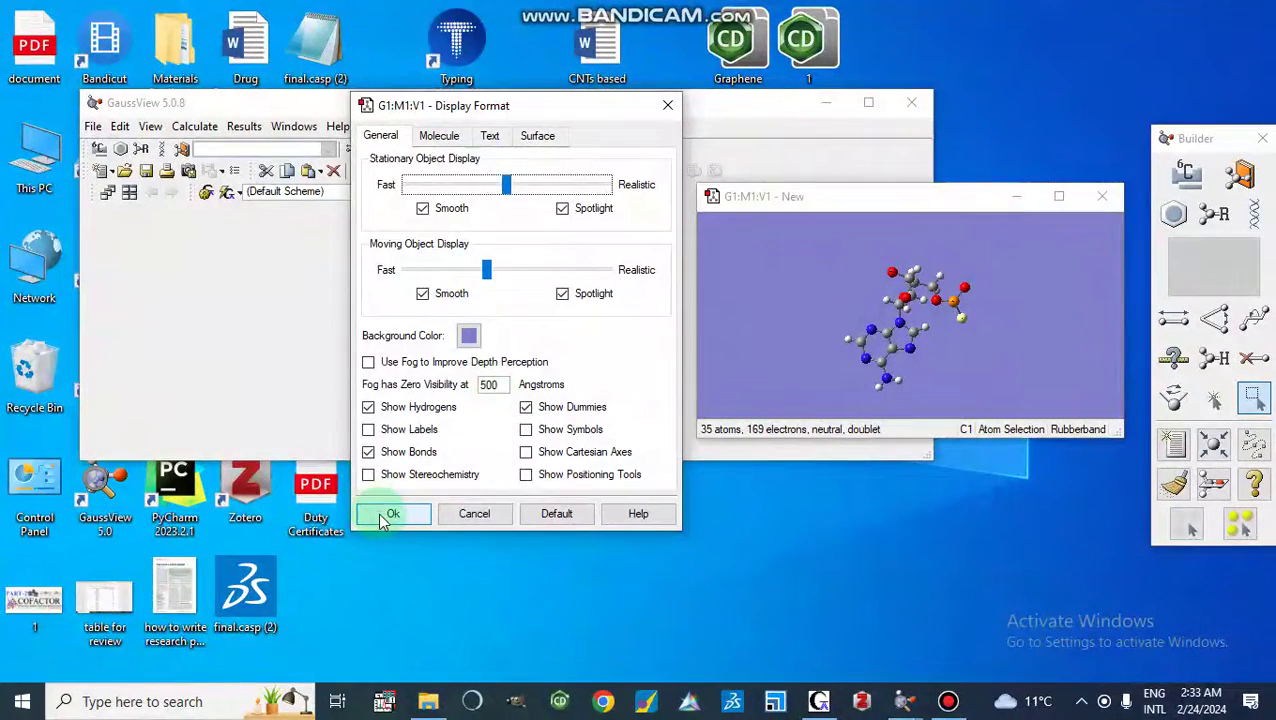
pyautogui.click(1059, 196)
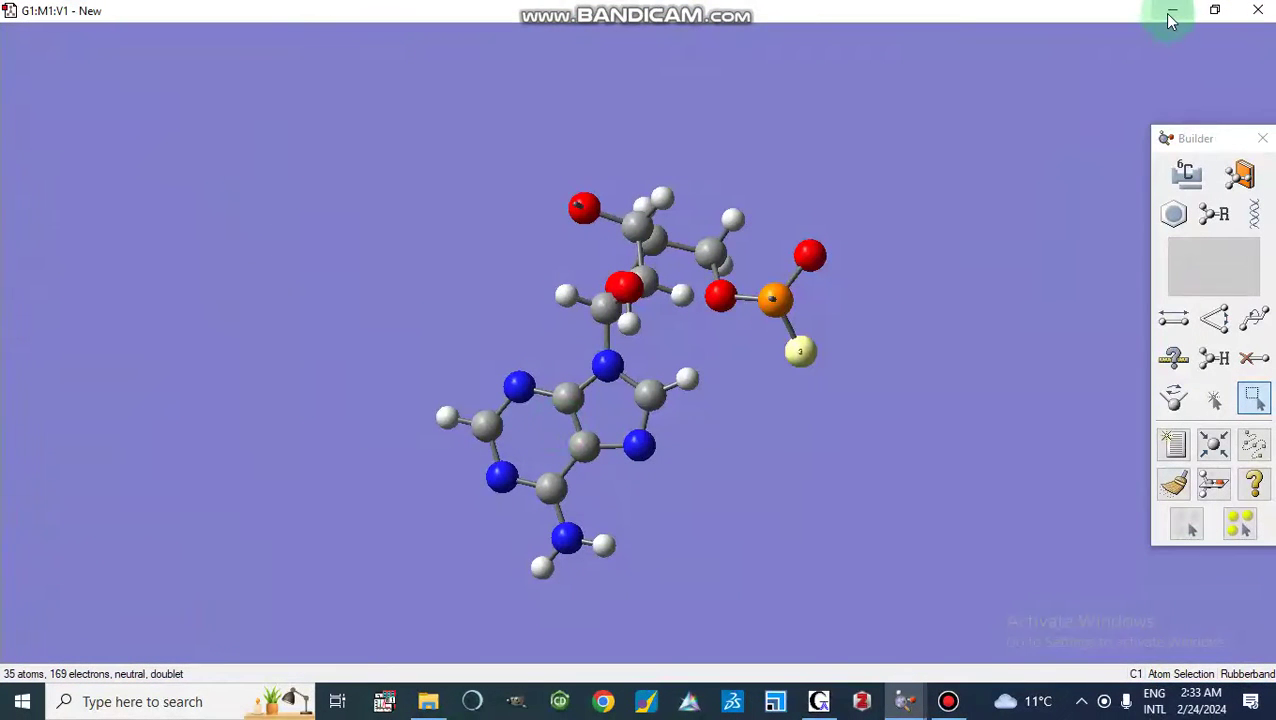
pyautogui.click(1215, 10)
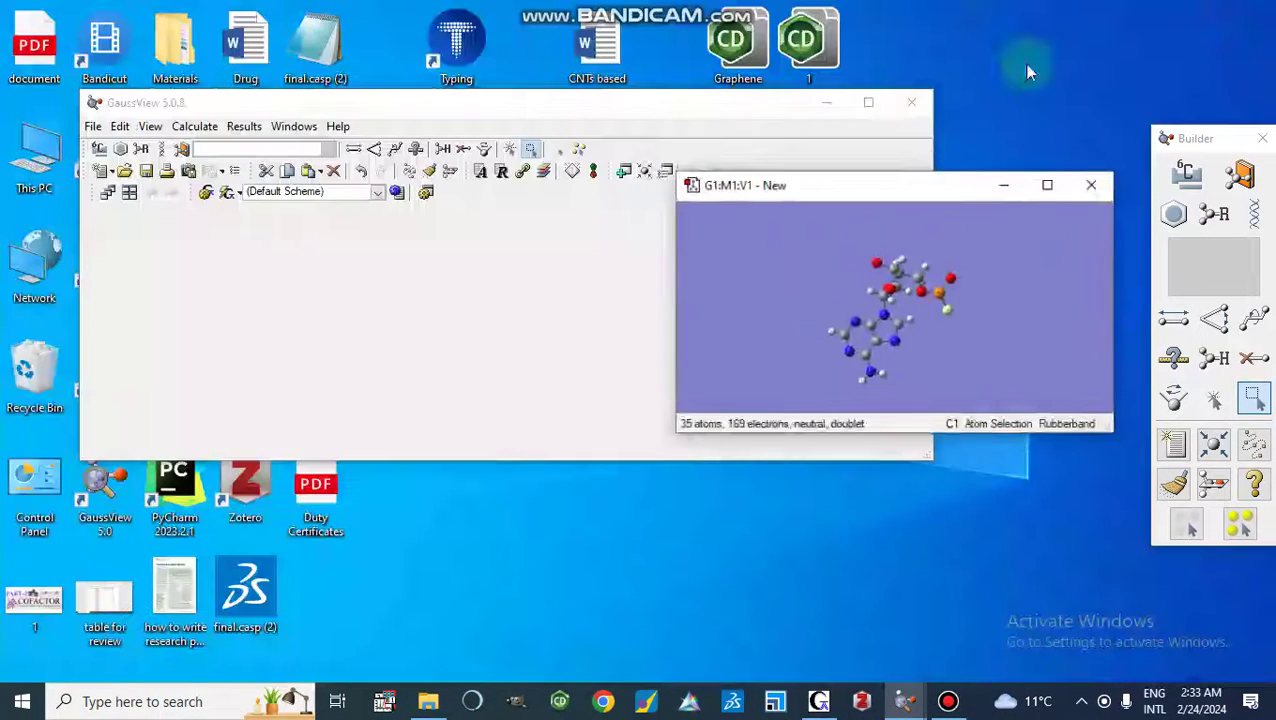
# Show the atom number labels on the molecule and inspect them in the maximized window before restoring its size.
pyautogui.click(124, 127)
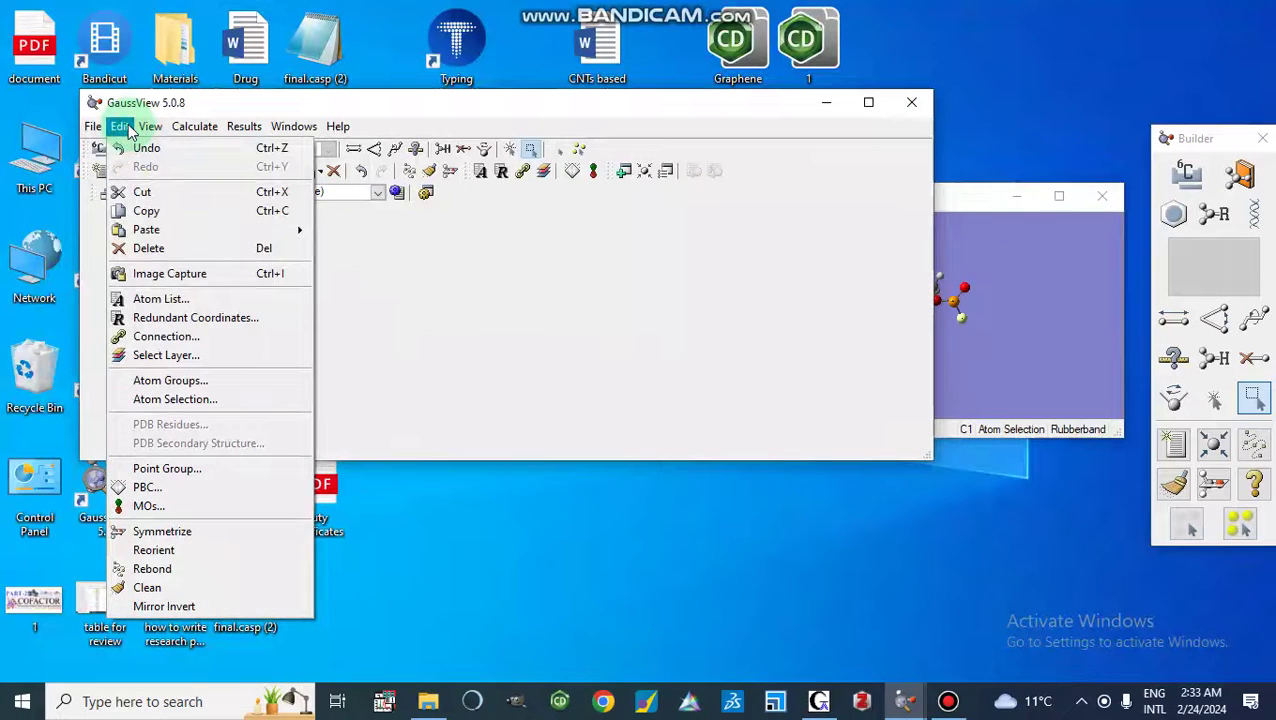
pyautogui.moveTo(151, 128)
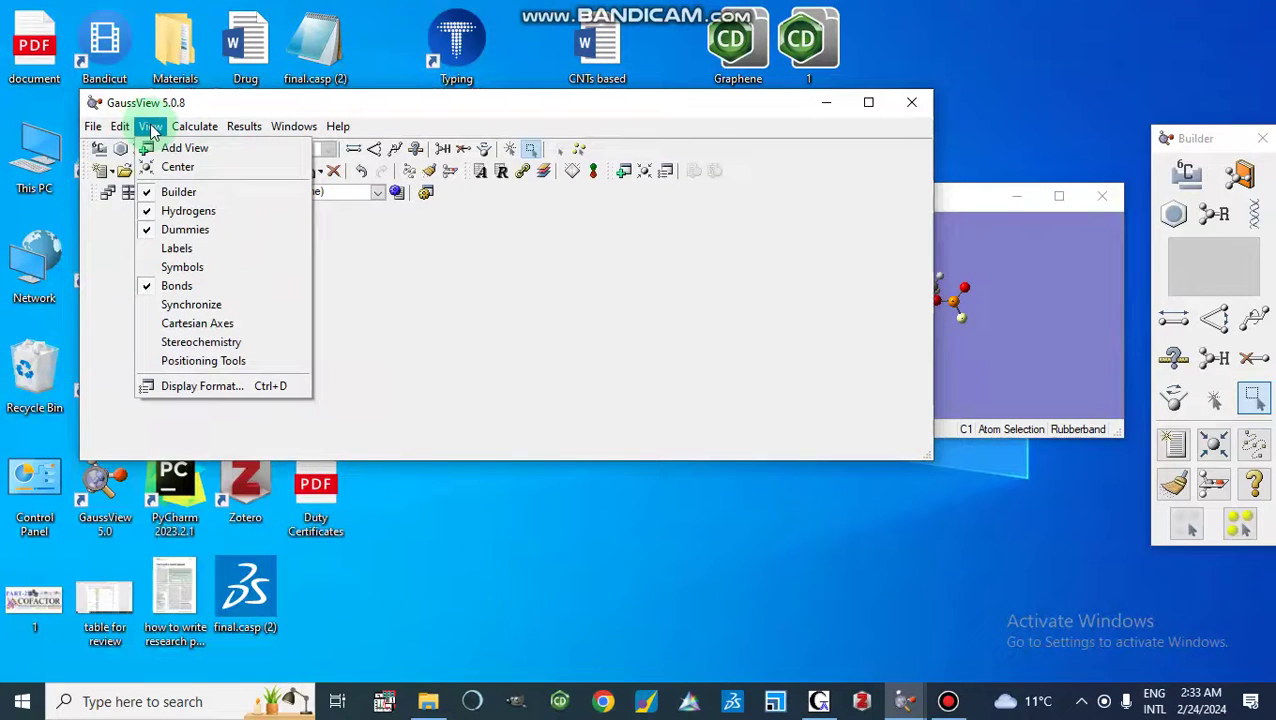
pyautogui.click(169, 254)
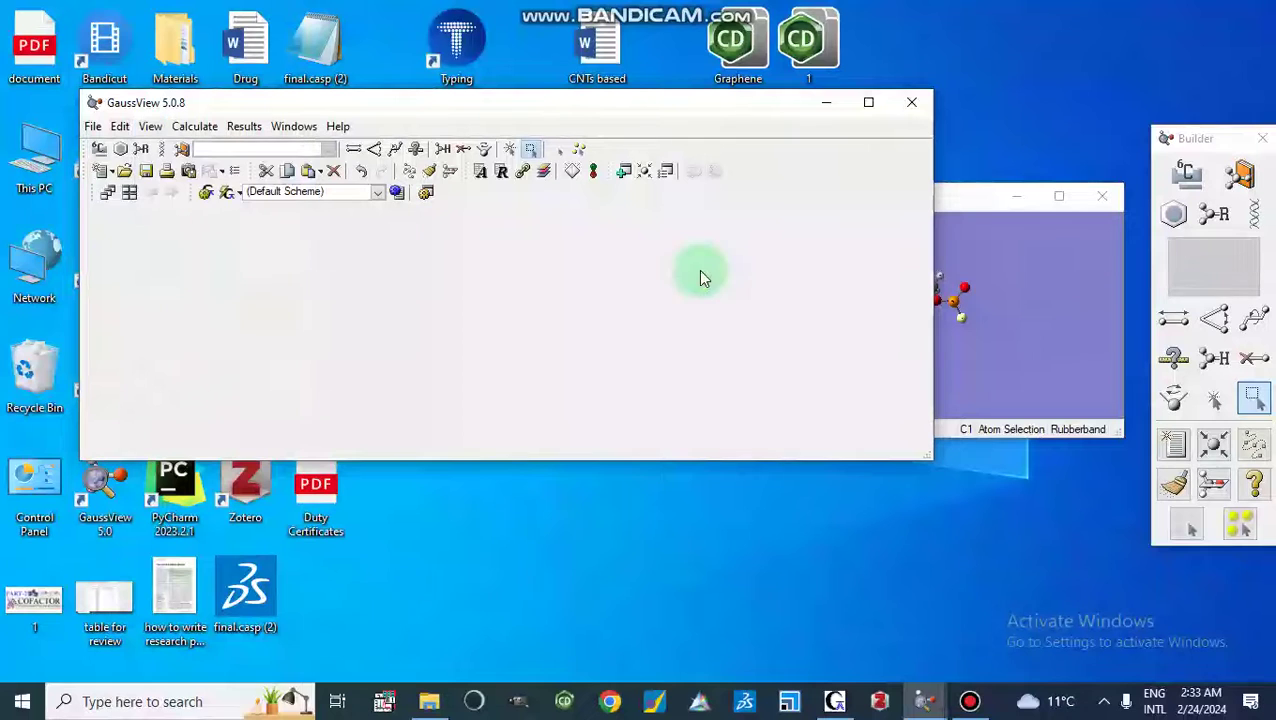
pyautogui.click(1020, 308)
pyautogui.click(1058, 199)
pyautogui.click(640, 272)
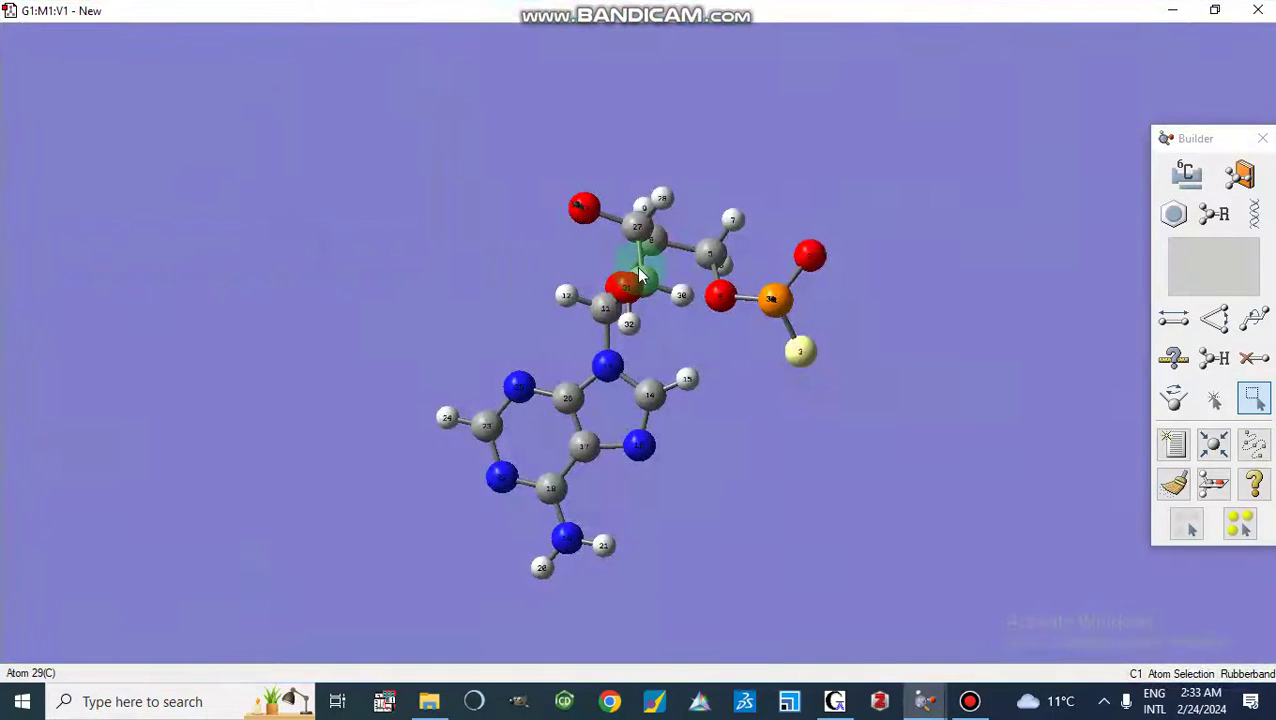
pyautogui.click(688, 410)
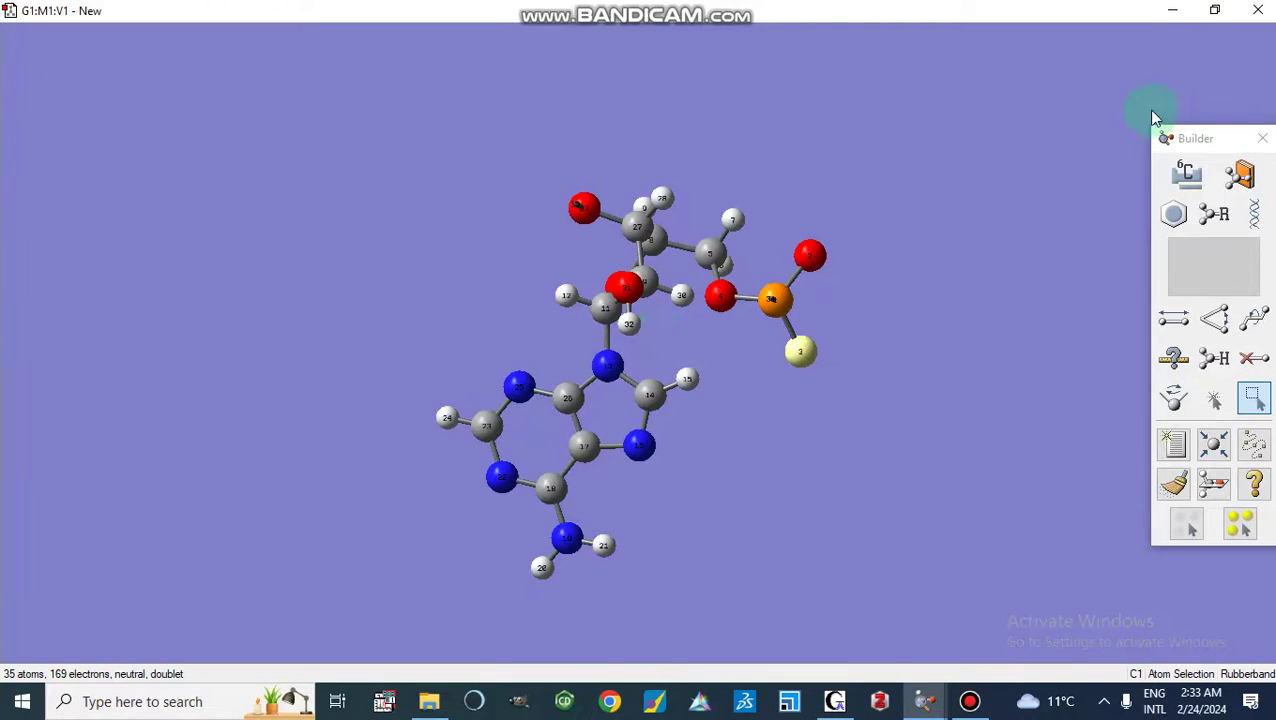
pyautogui.click(1214, 10)
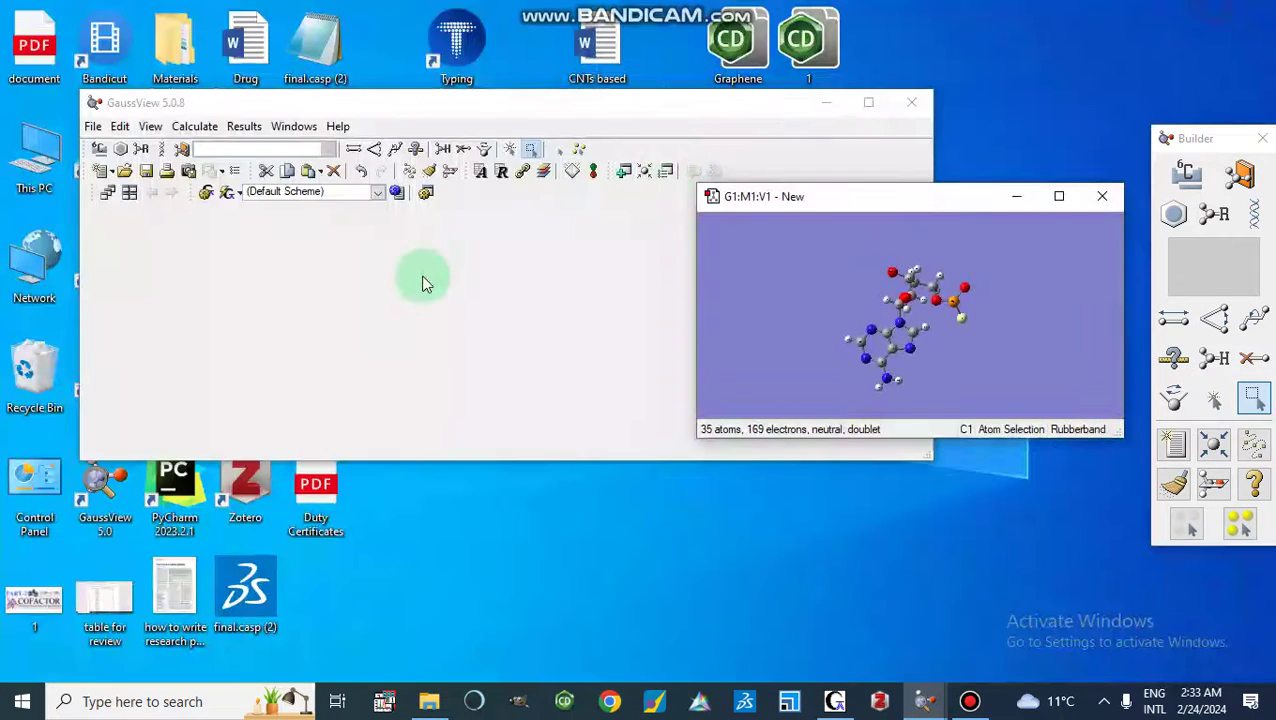
# Turn off the display of dummies, show the element symbols, and inspect the molecule in the maximized window.
pyautogui.click(150, 126)
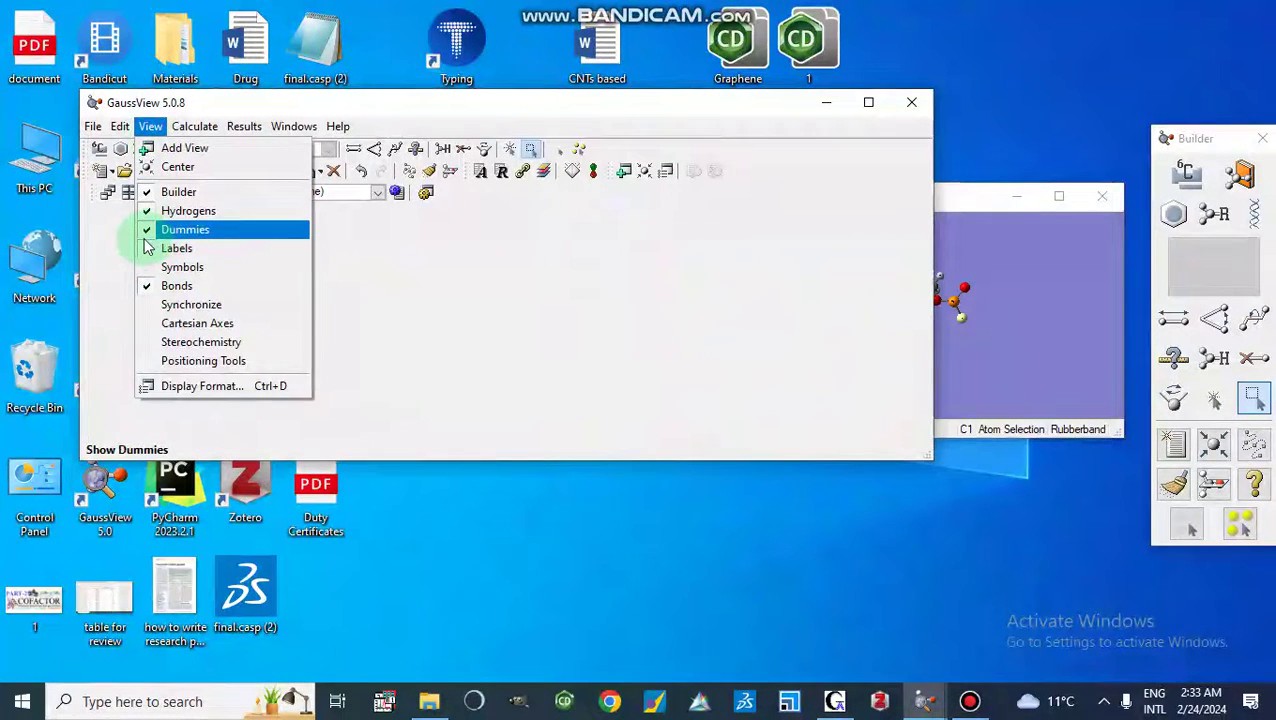
pyautogui.click(145, 238)
pyautogui.click(145, 130)
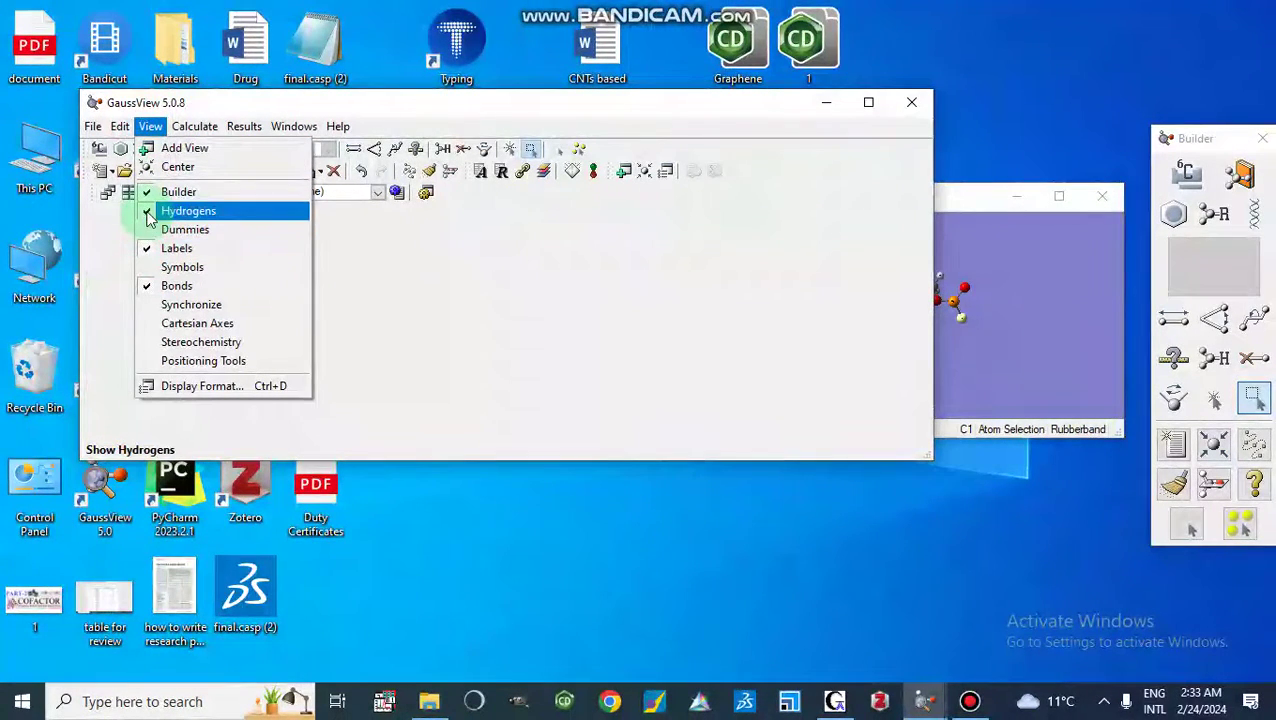
pyautogui.click(160, 267)
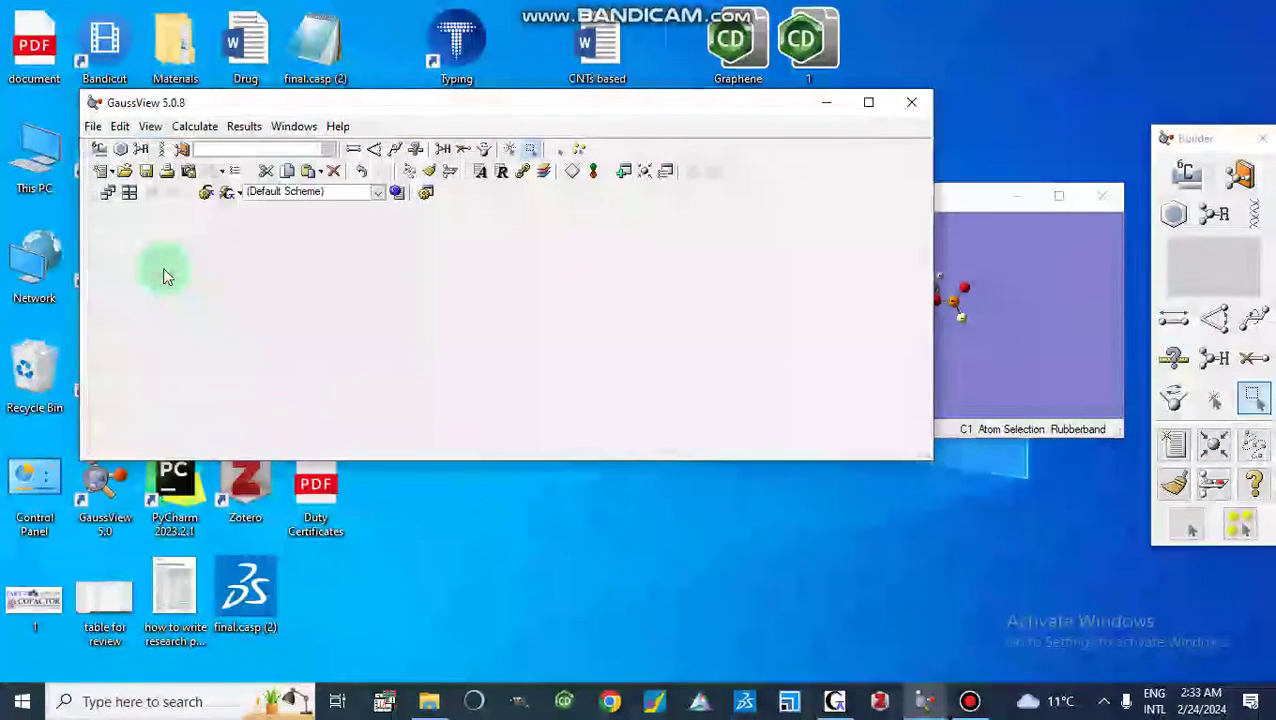
pyautogui.click(152, 127)
pyautogui.click(1042, 372)
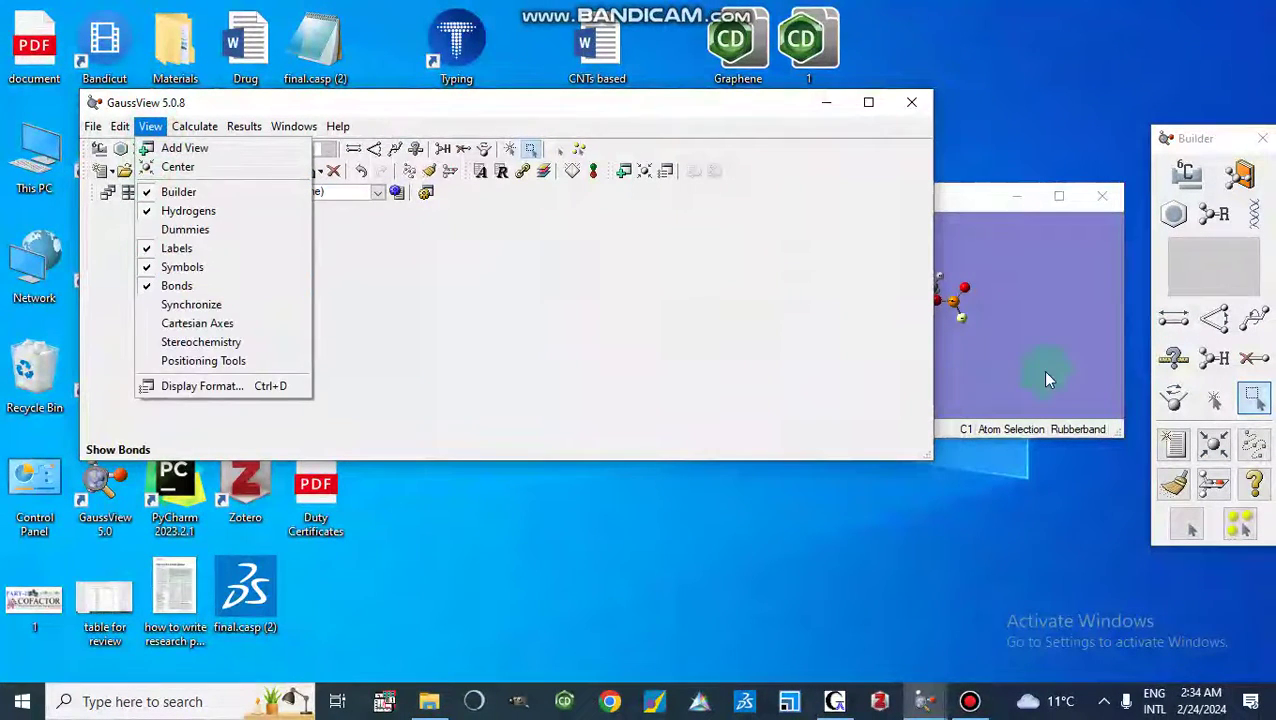
pyautogui.click(1060, 198)
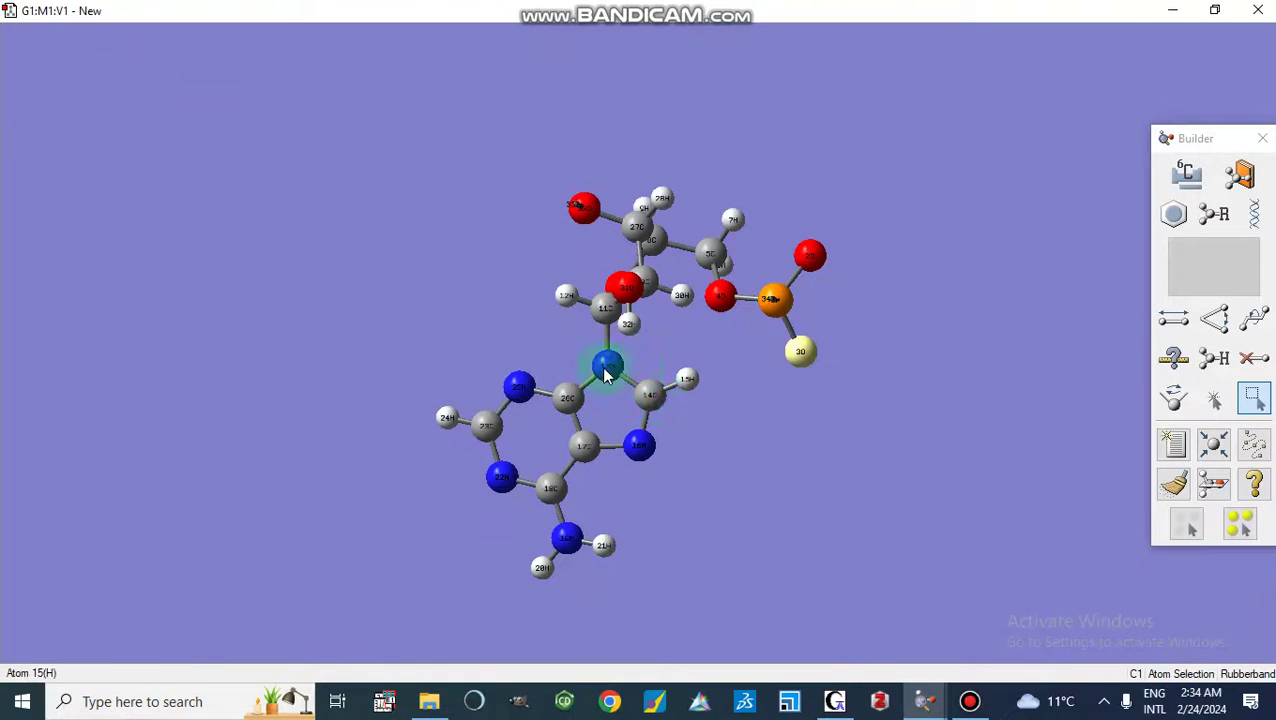
pyautogui.click(1216, 11)
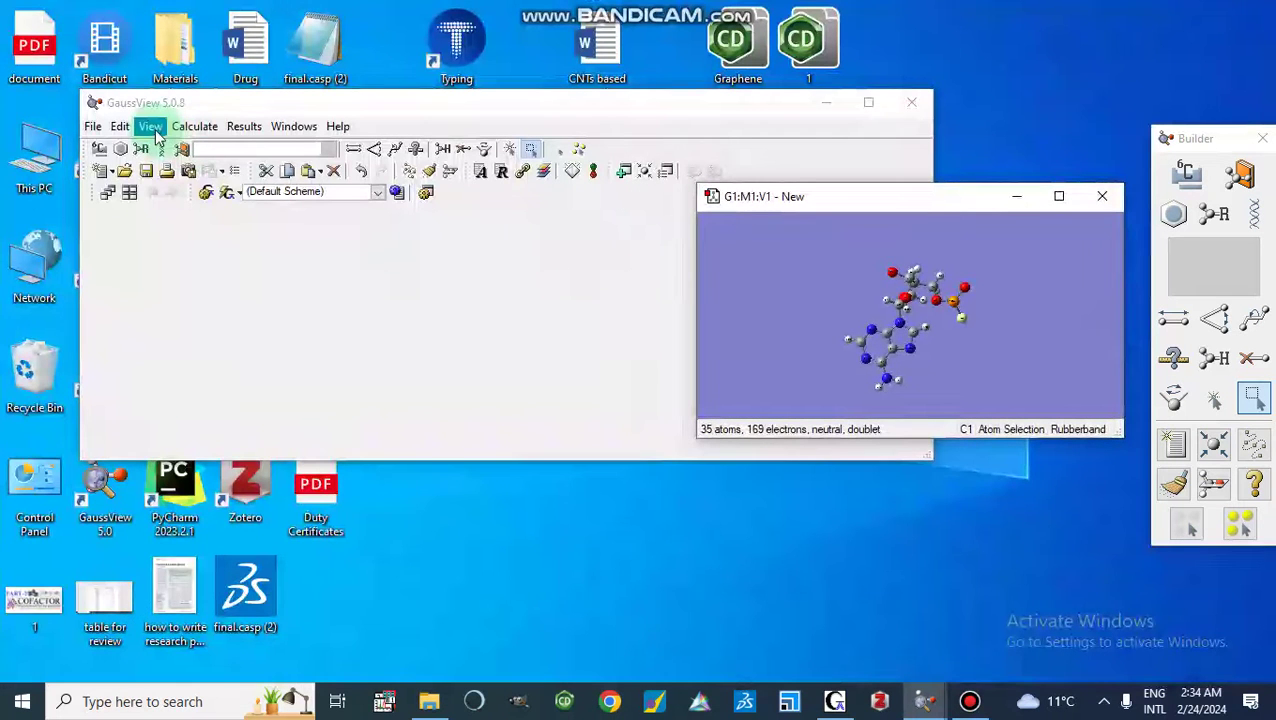
# Hide the atom number labels and inspect the element symbols up close in the maximized molecule window.
pyautogui.click(150, 127)
pyautogui.click(143, 256)
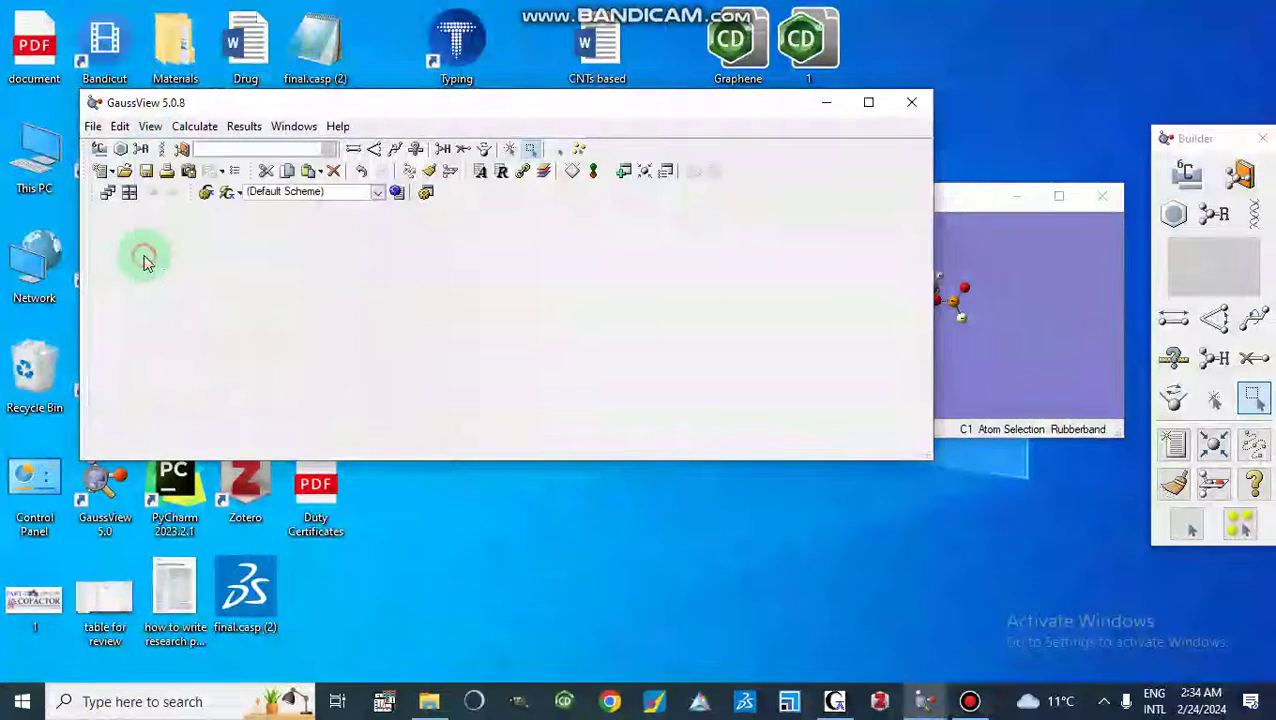
pyautogui.click(1047, 309)
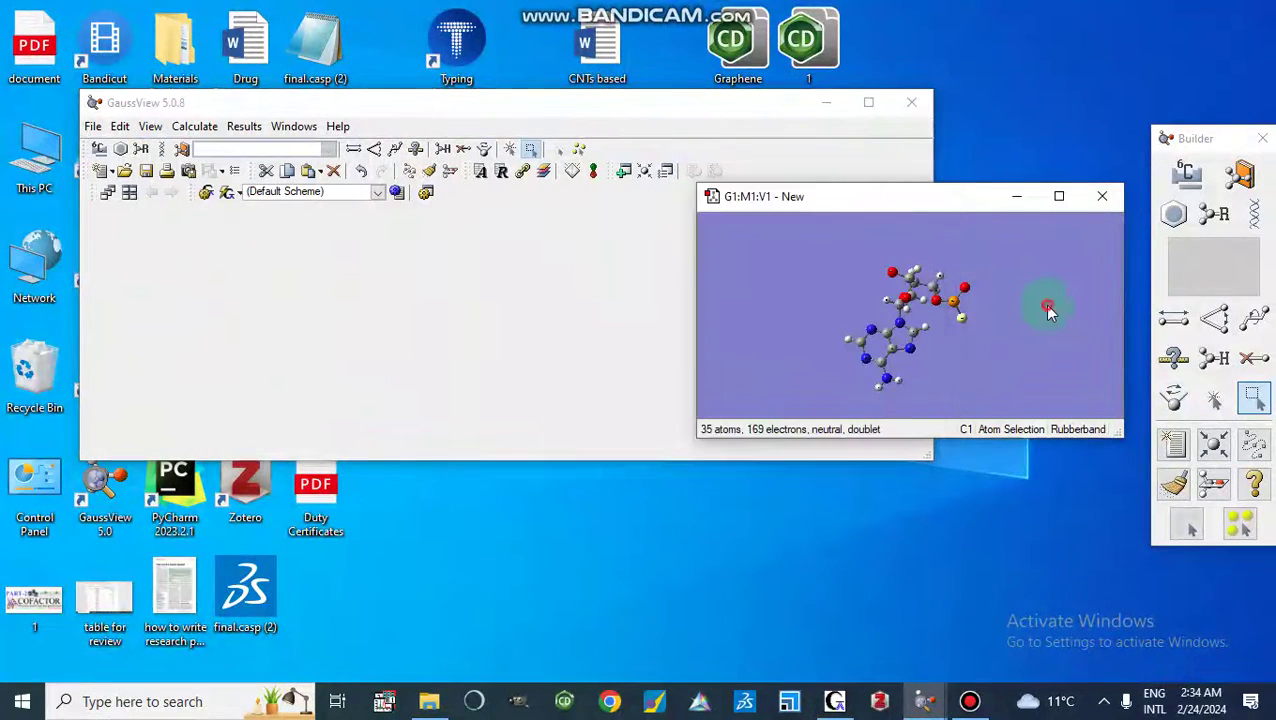
pyautogui.click(1059, 196)
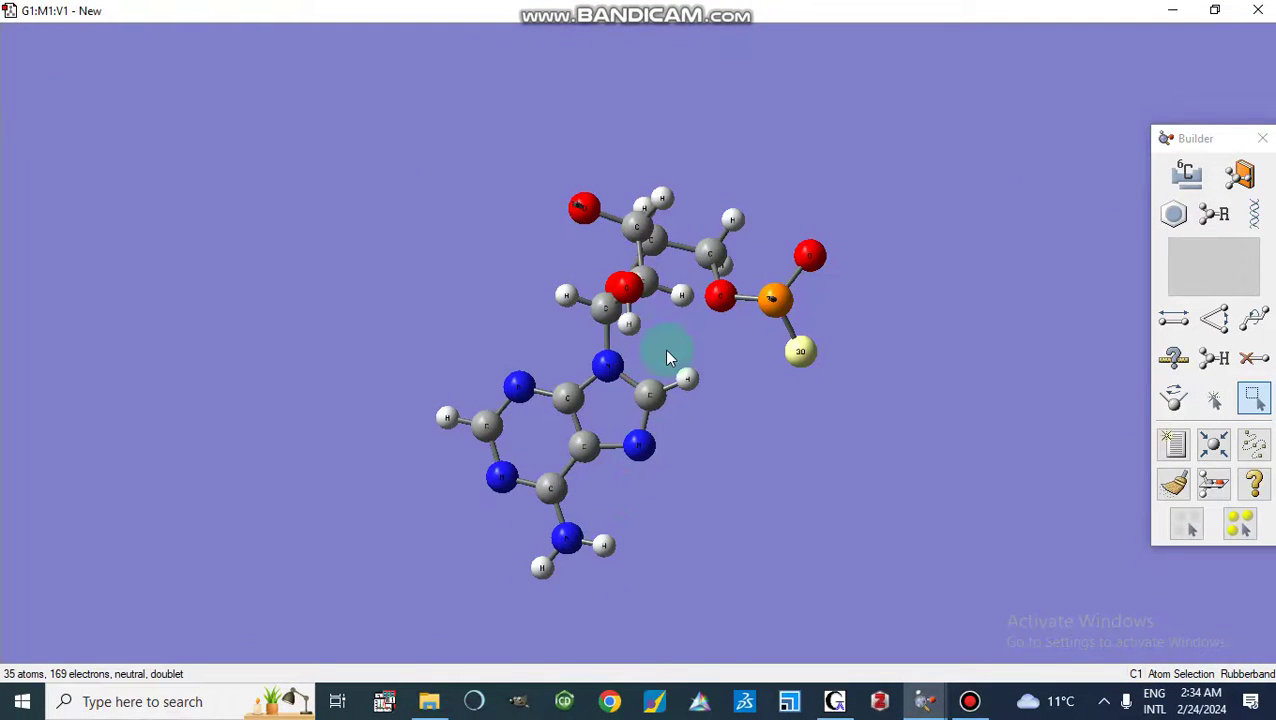
pyautogui.scroll(5, 605, 425)
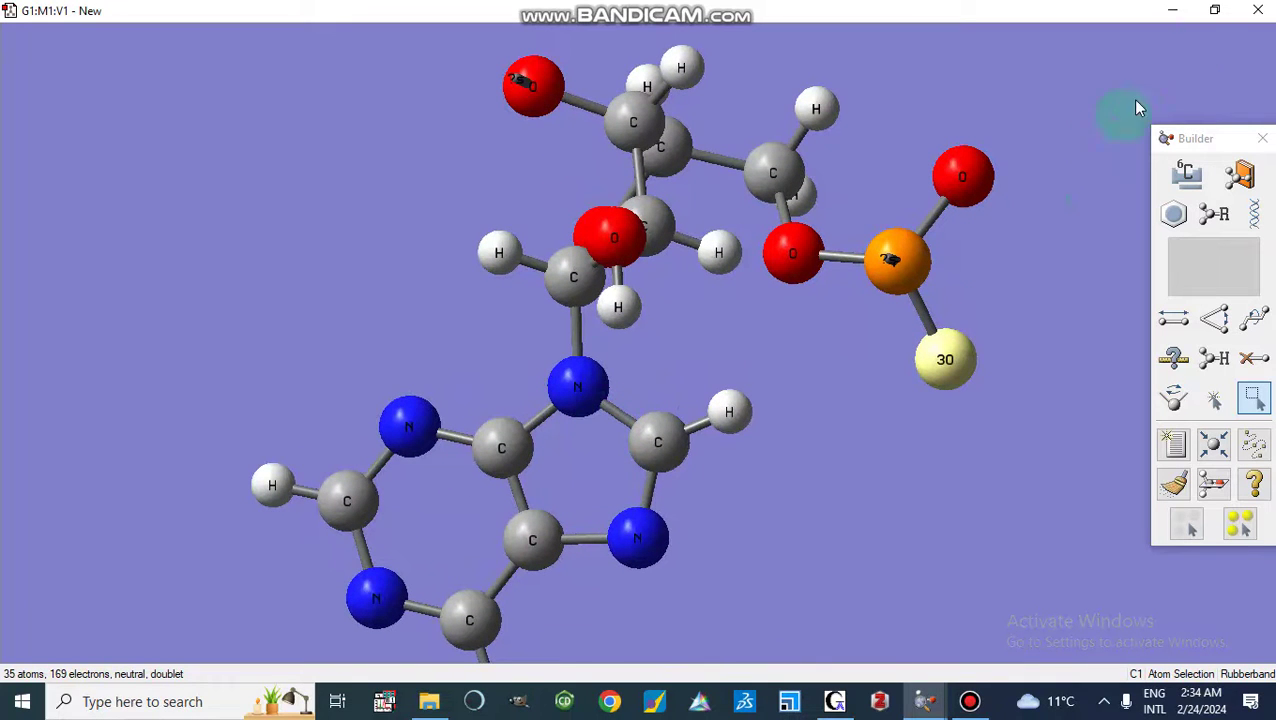
# Minimize the molecule window and bring it back to full screen.
pyautogui.click(1176, 16)
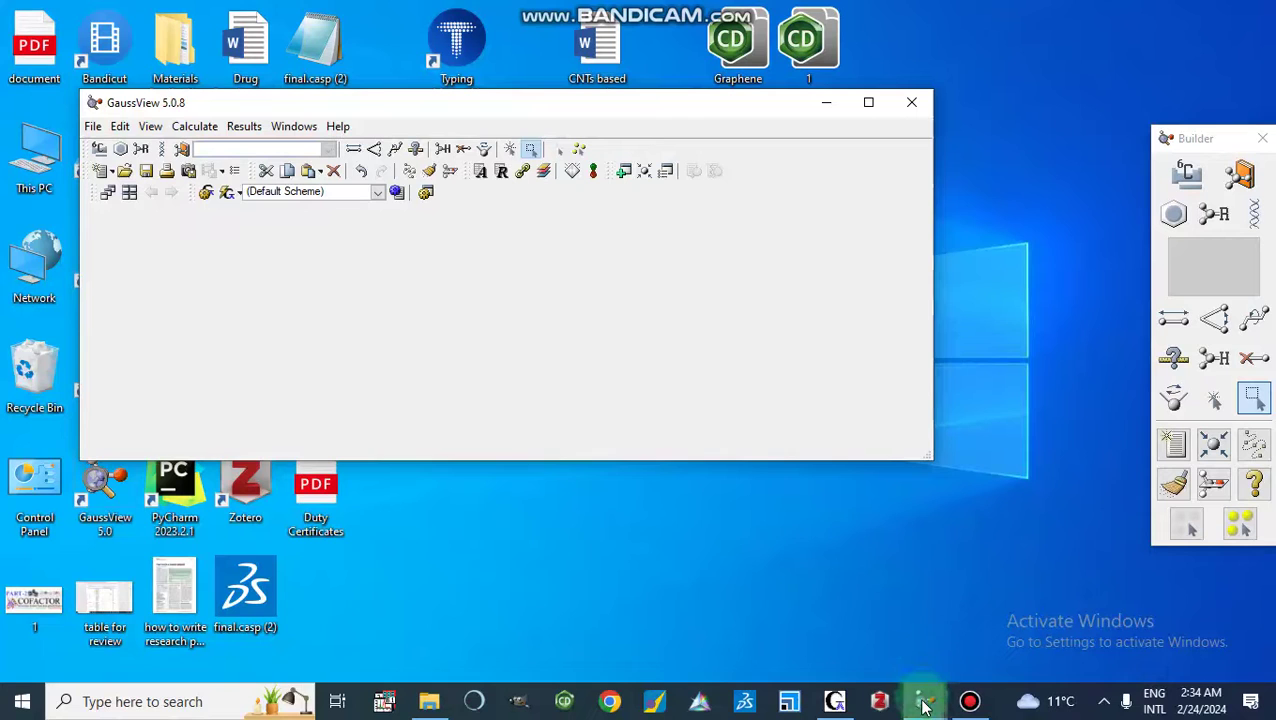
pyautogui.moveTo(924, 705)
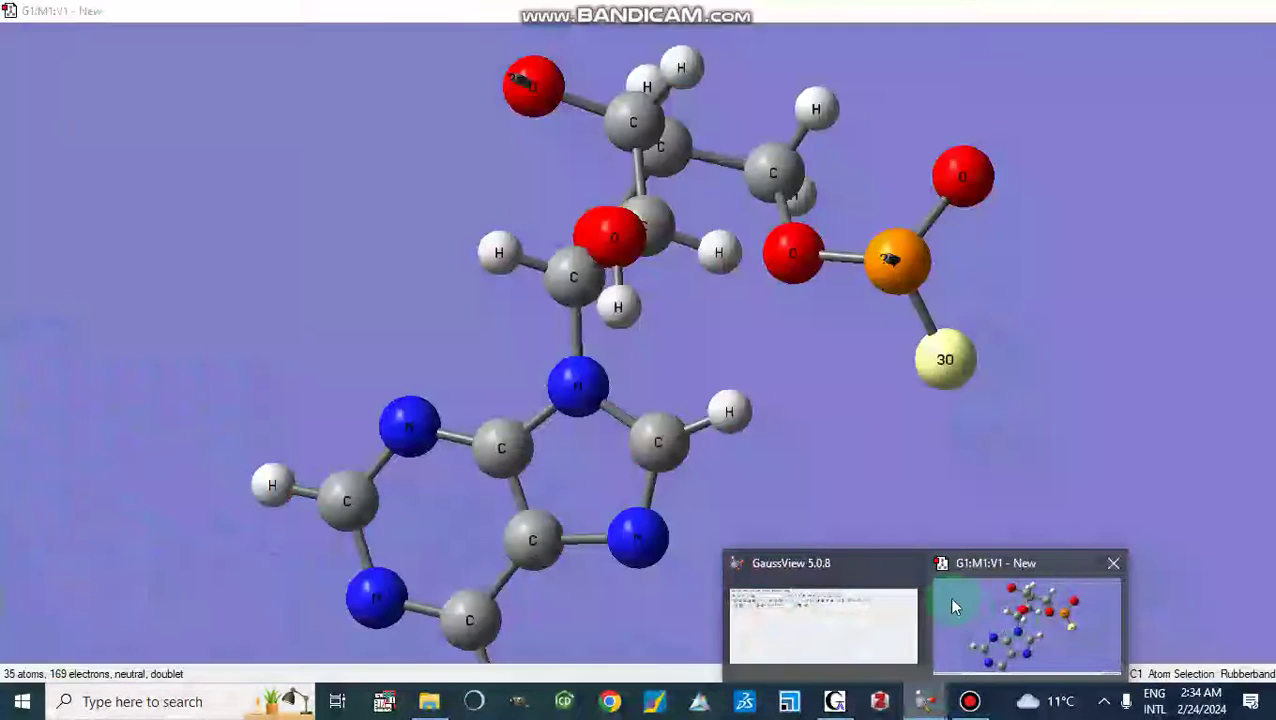
pyautogui.click(950, 602)
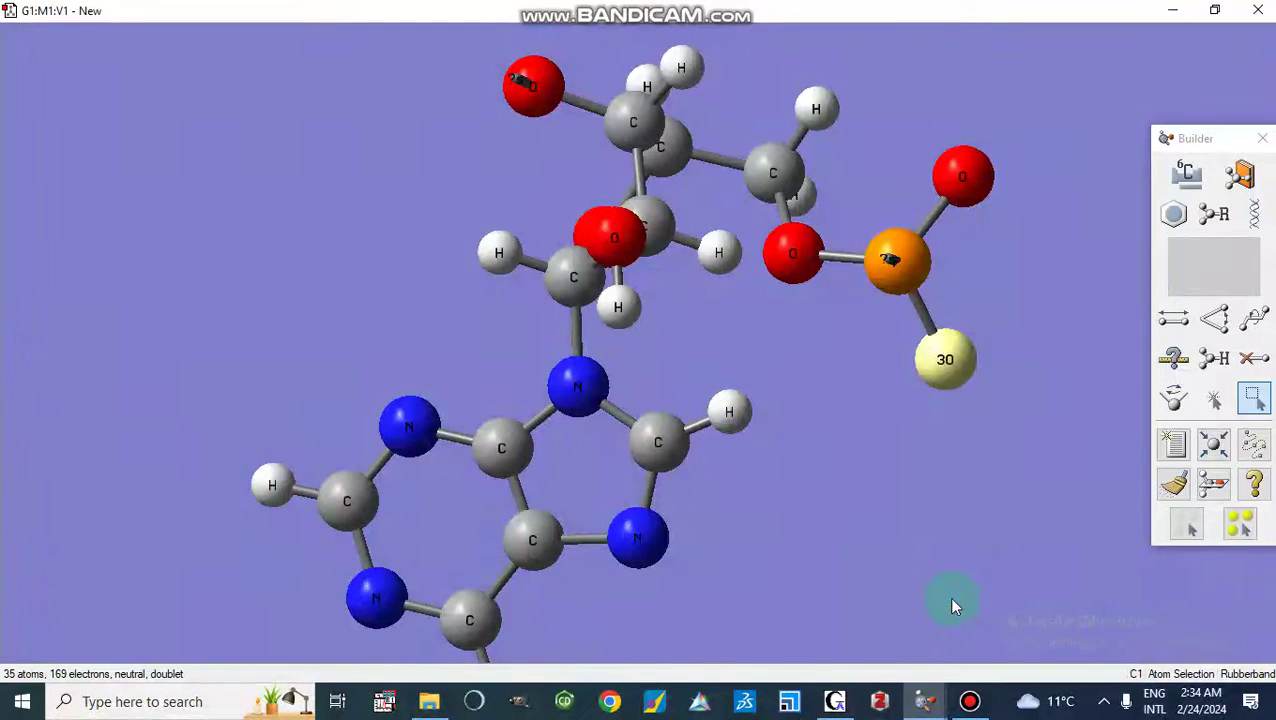